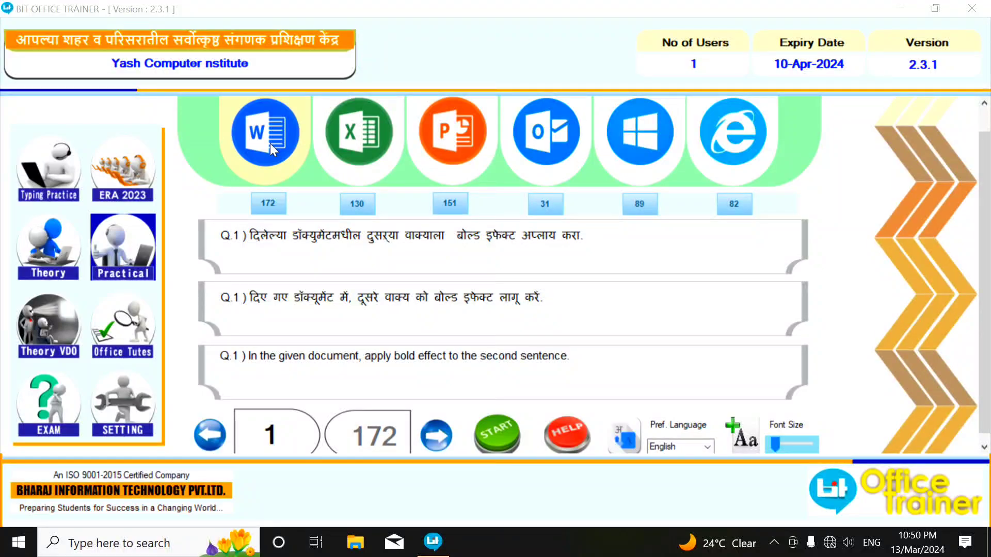
scroll(270, 144, "down", 1)
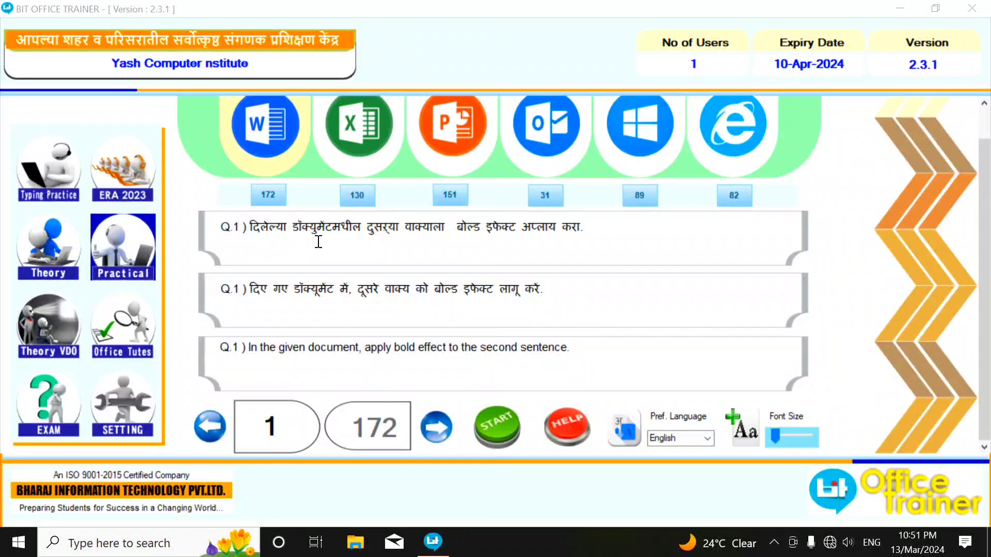
left_click(472, 436)
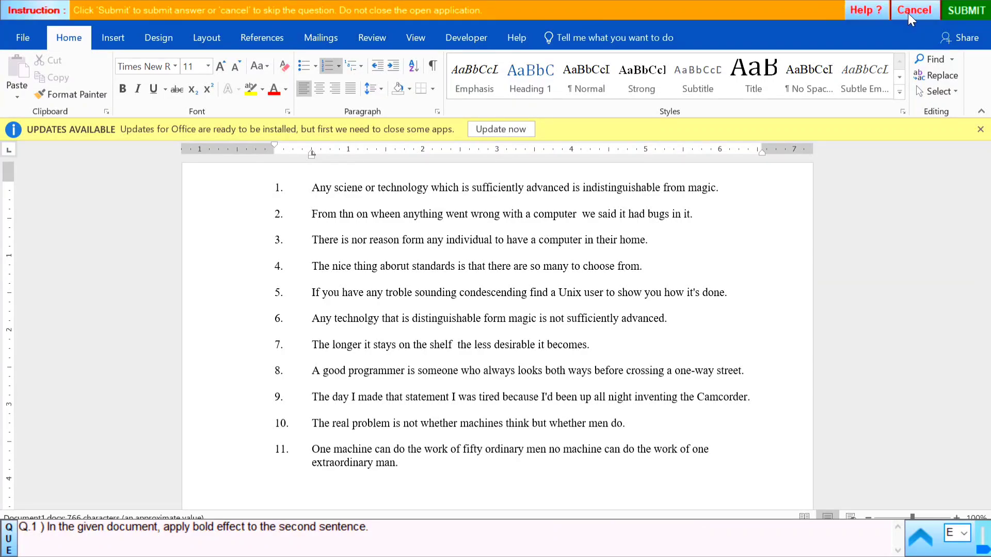
left_click(913, 12)
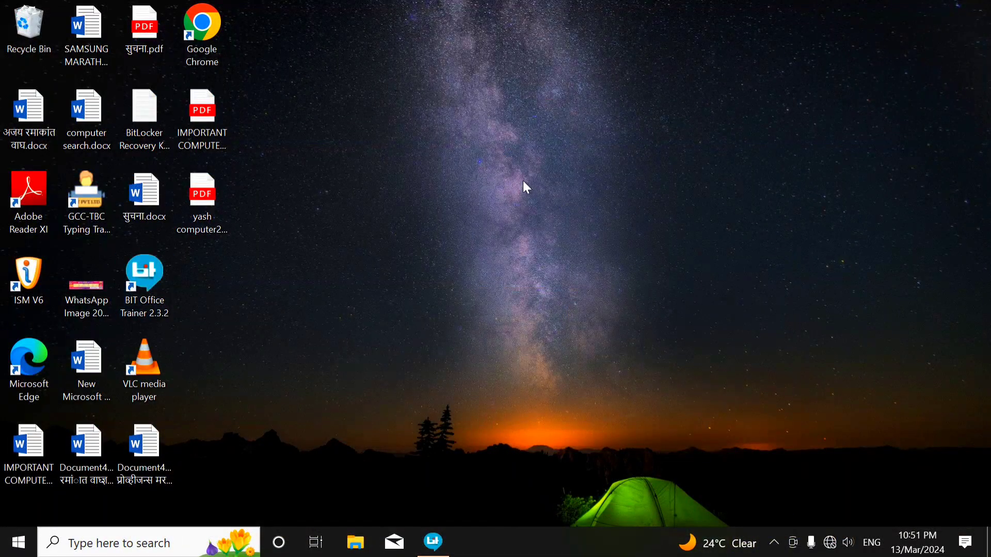
- Hide all the icons on the Windows desktop
right_click(330, 181)
mouse_move(388, 192)
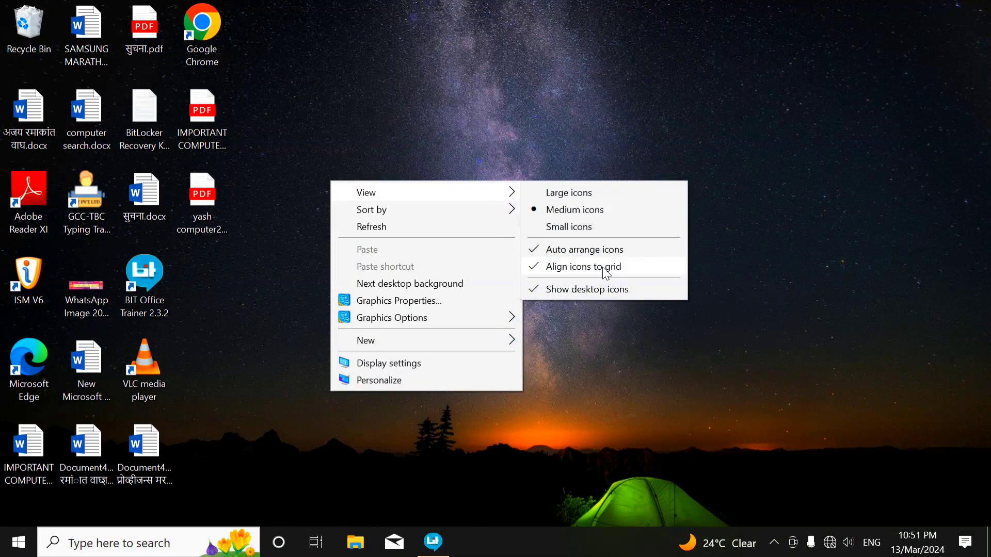
left_click(602, 291)
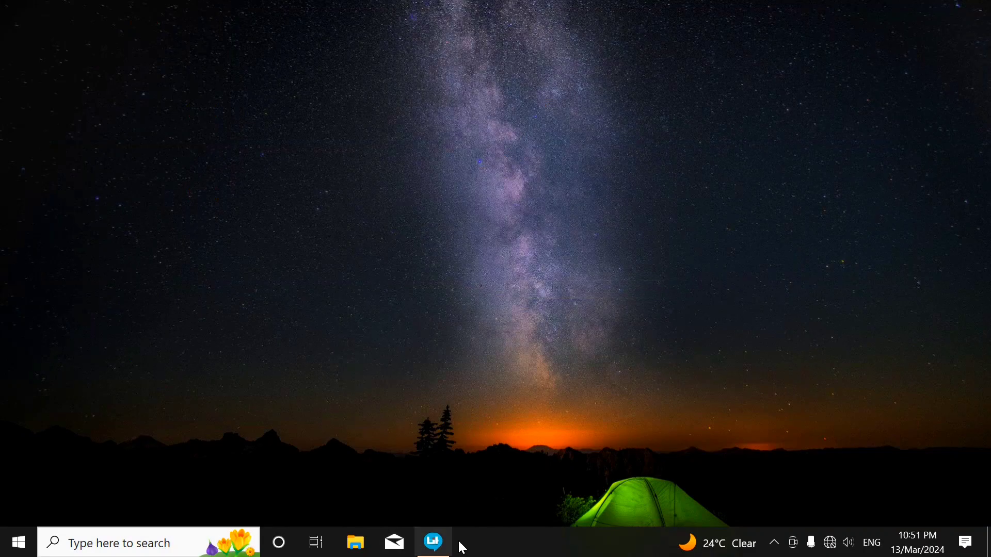
- Switch back to BIT Office Trainer and start Word question 1, dismissing the Office update notice in its document
left_click(436, 542)
left_click(491, 436)
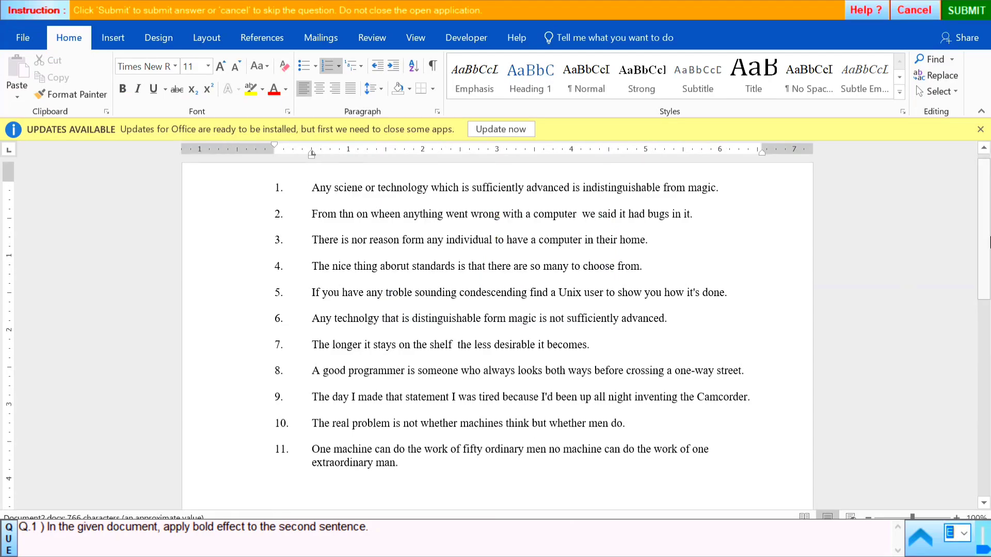
left_click(980, 129)
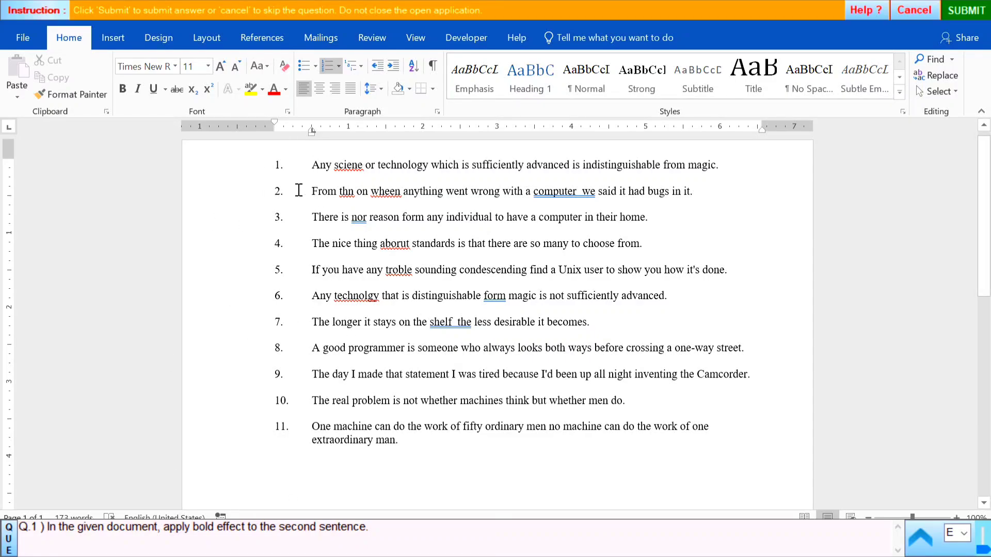
- Apply bold to the second sentence in the numbered list and submit the answer to question 1
left_click(231, 201)
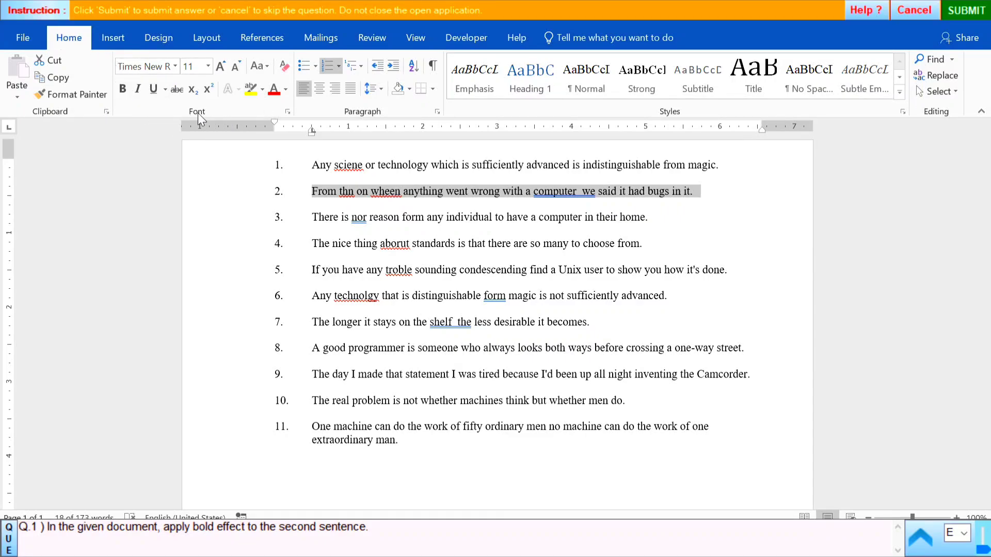
left_click(120, 90)
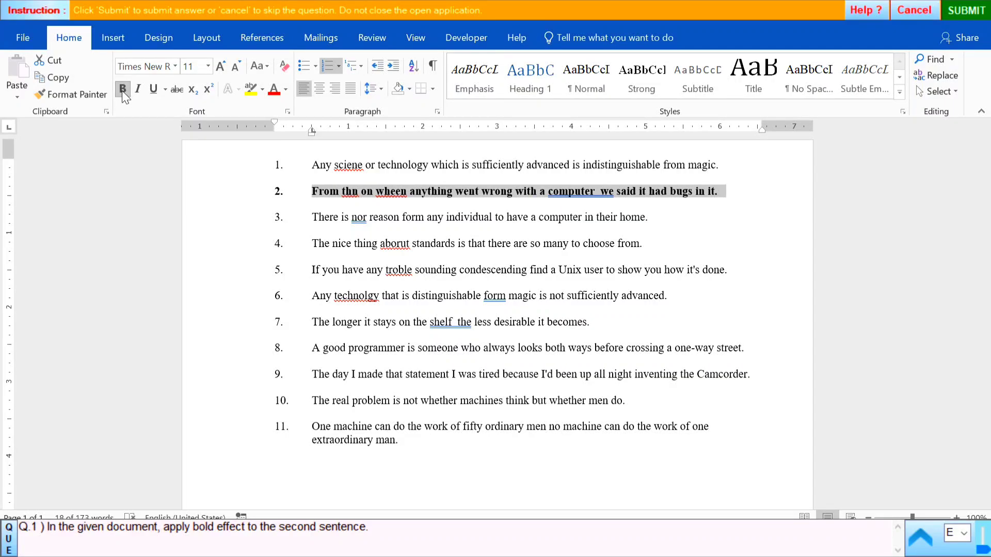
left_click(973, 14)
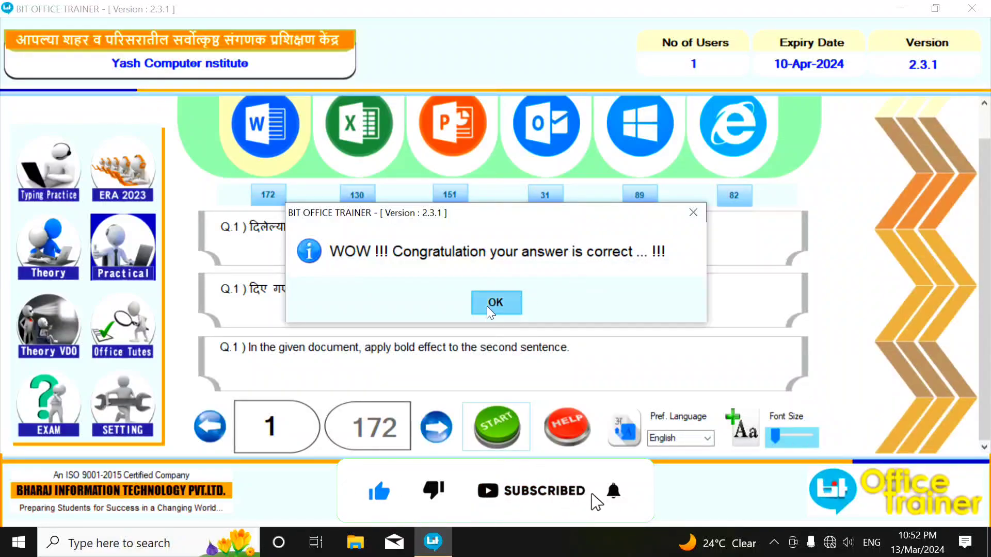
left_click(499, 308)
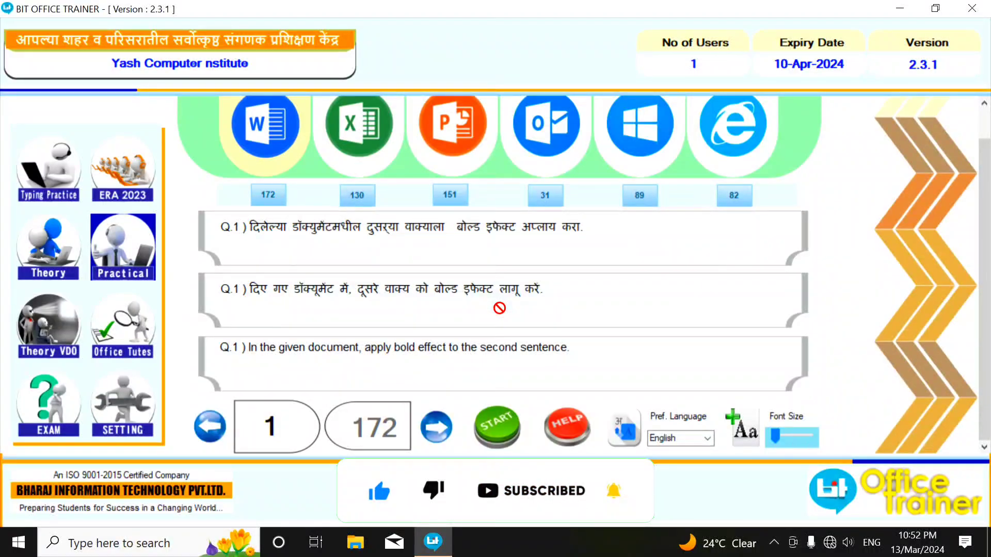
- Complete Word question 2 by applying bold and underline to the fifth sentence, and submit the answer
left_click(432, 436)
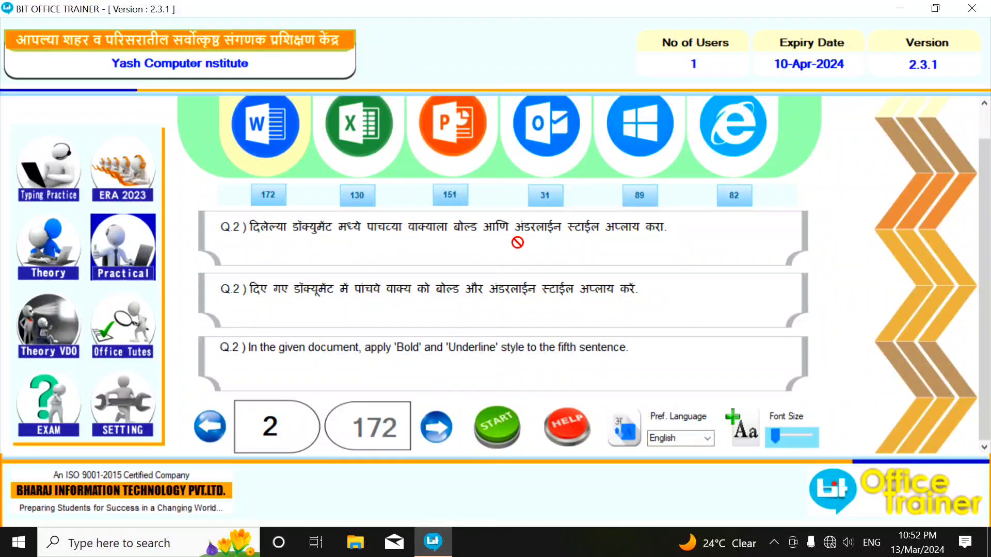
left_click(511, 436)
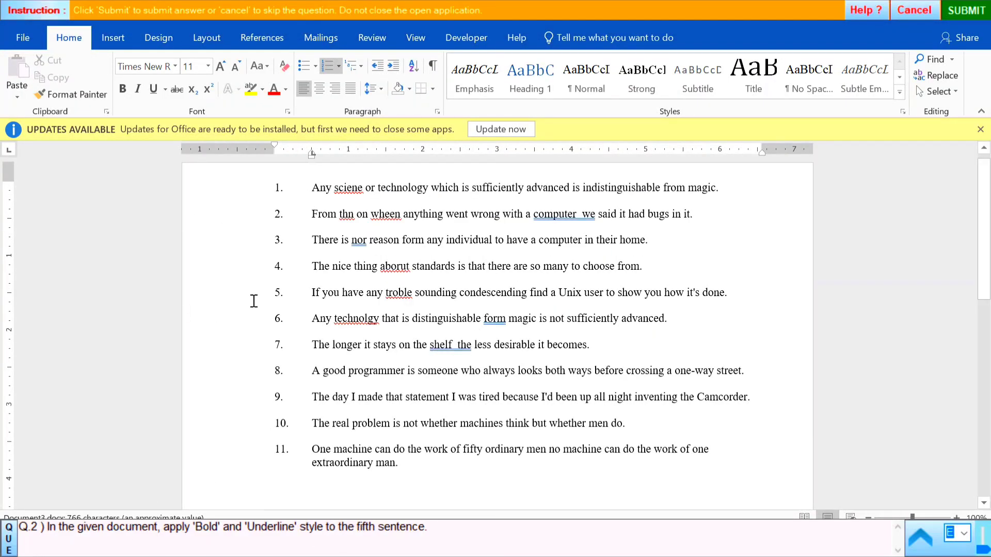
left_click(229, 299)
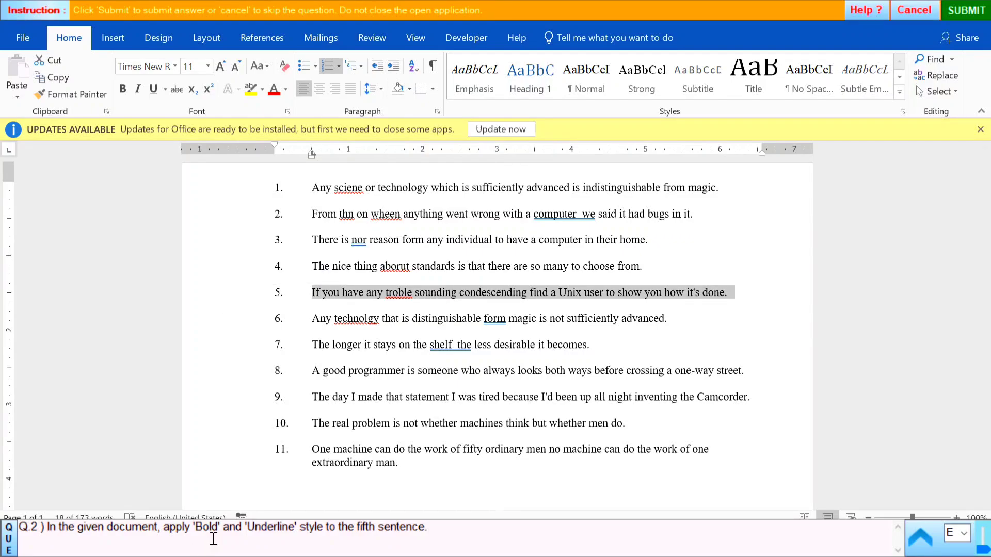
left_click(126, 91)
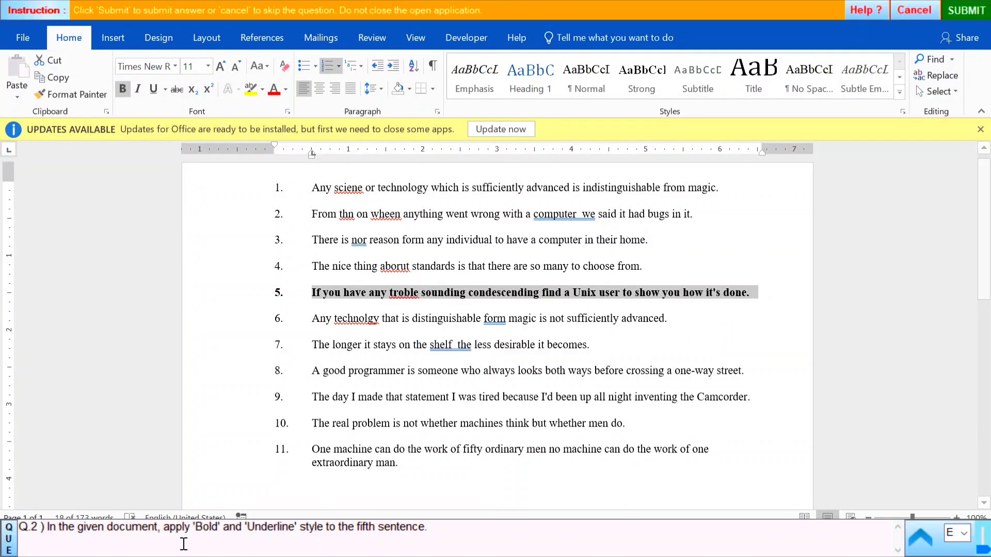
left_click(154, 93)
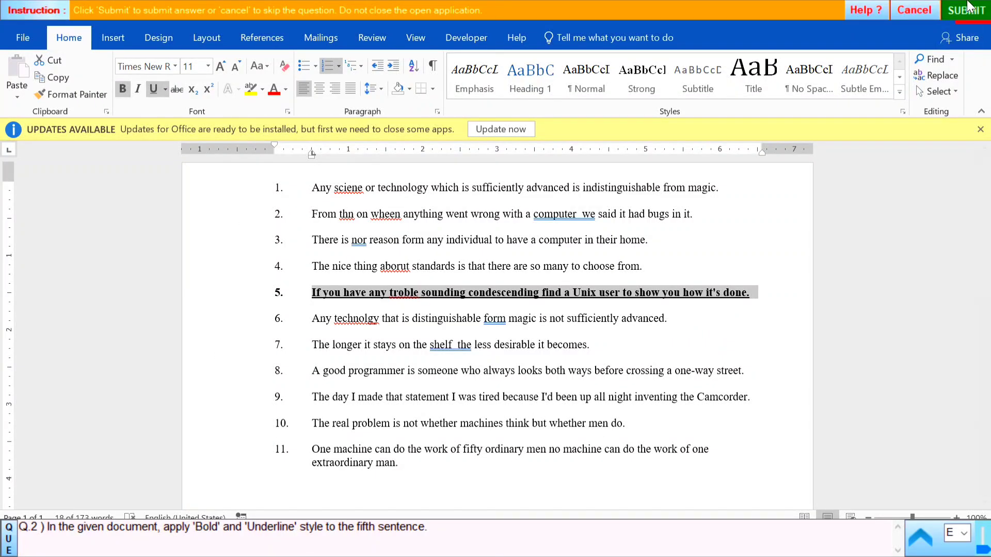
left_click(968, 16)
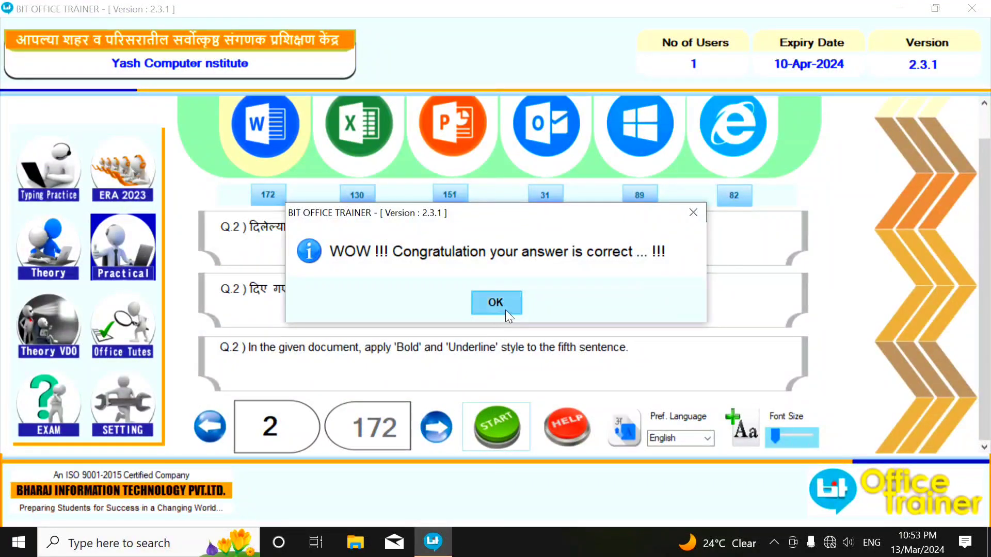
left_click(496, 304)
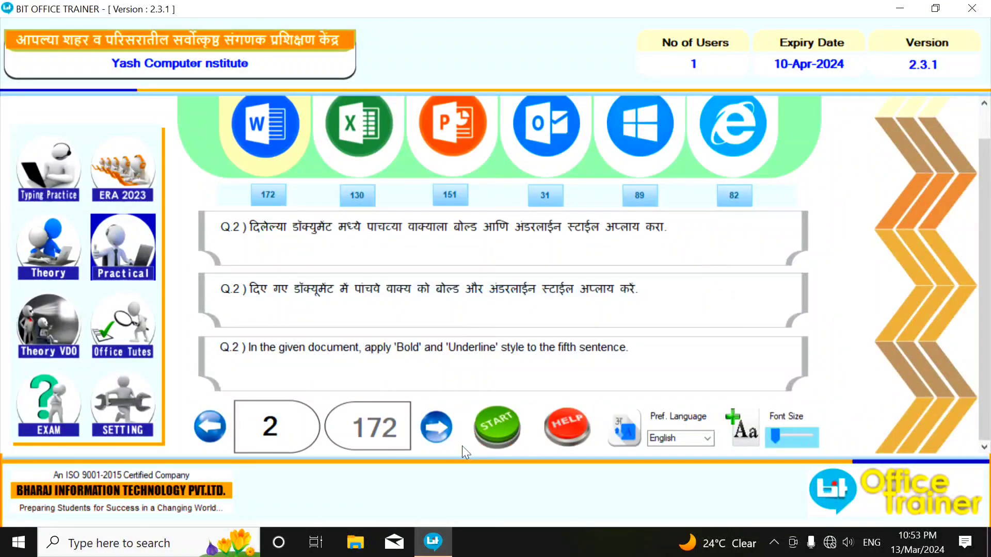
- Complete Word question 3 by applying bold and strikethrough to the fifth sentence, and submit the answer
left_click(437, 434)
left_click(493, 433)
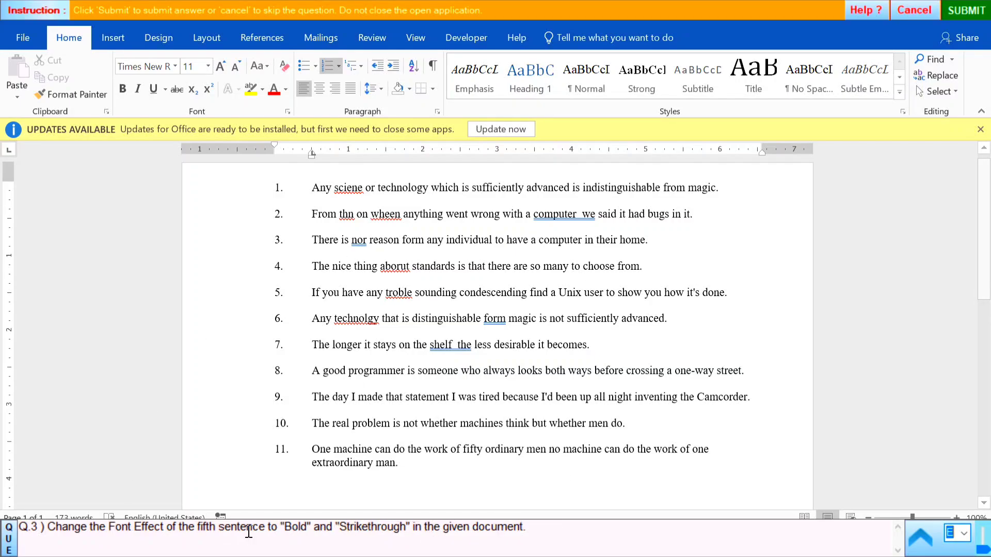
left_click(237, 298)
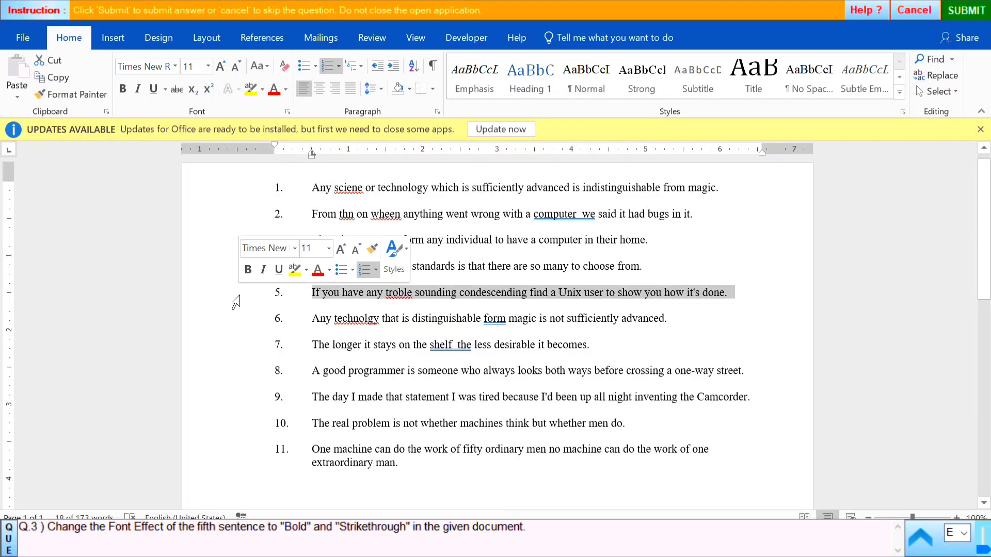
left_click(121, 89)
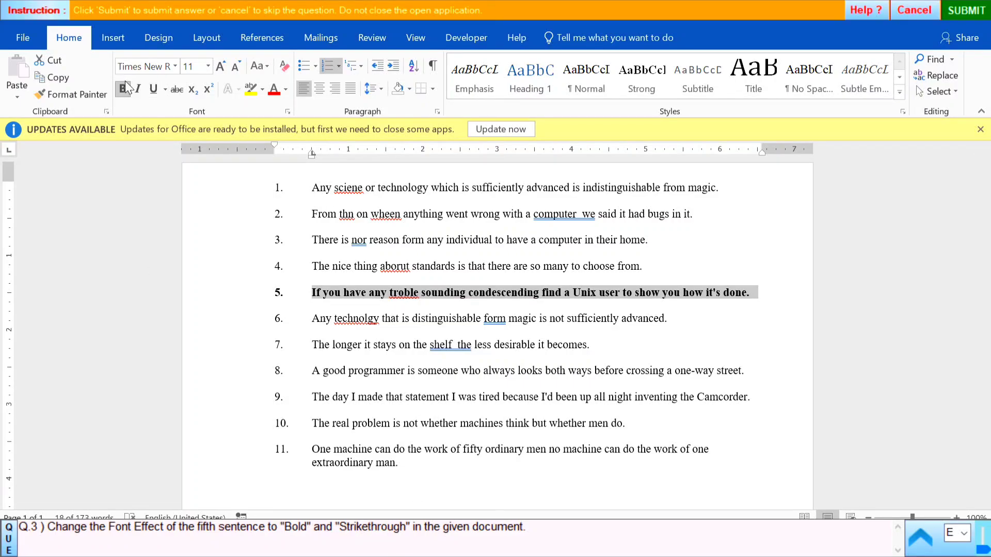
left_click(180, 92)
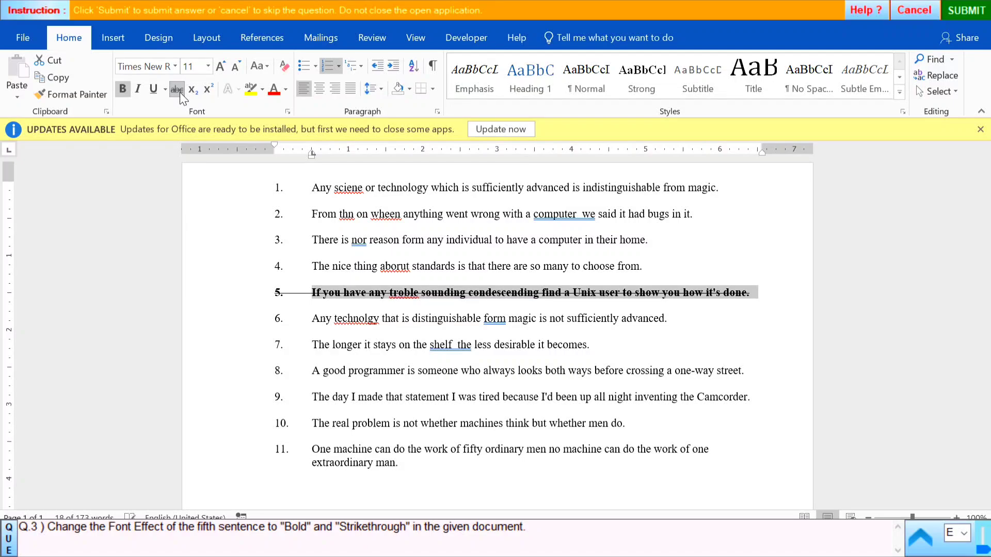
left_click(976, 12)
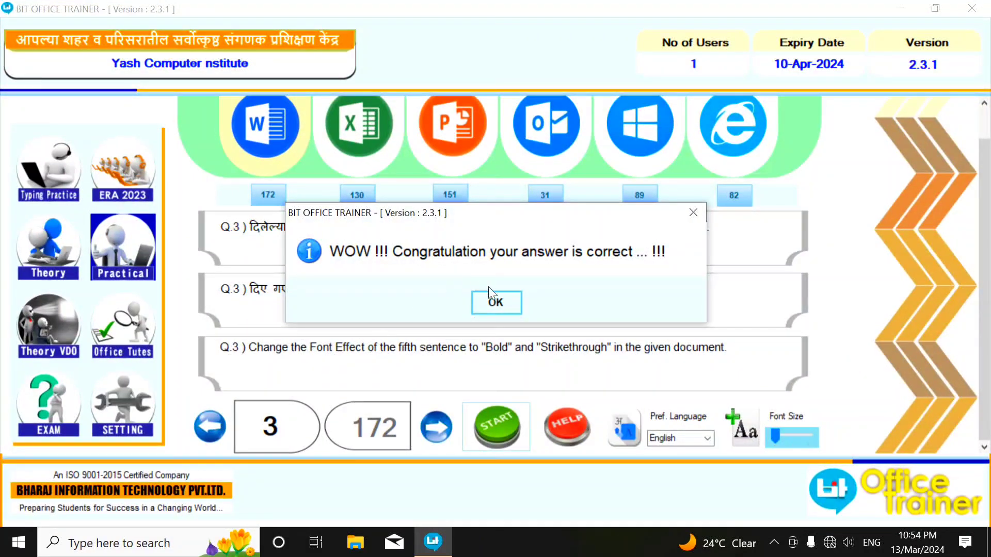
left_click(495, 301)
- Complete Word question 4 by applying a double underline to the heading word "AGENDA", and submit the answer
left_click(428, 438)
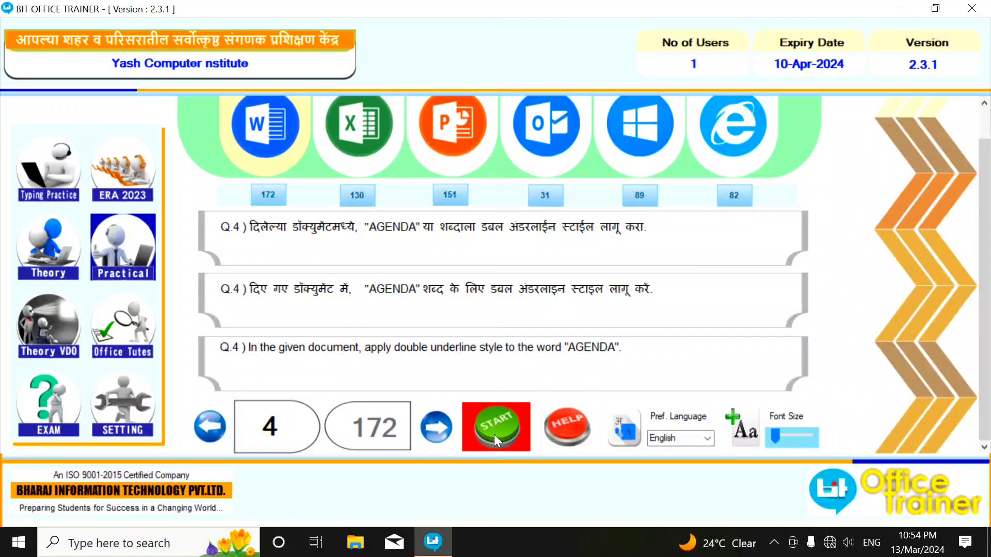
left_click(493, 434)
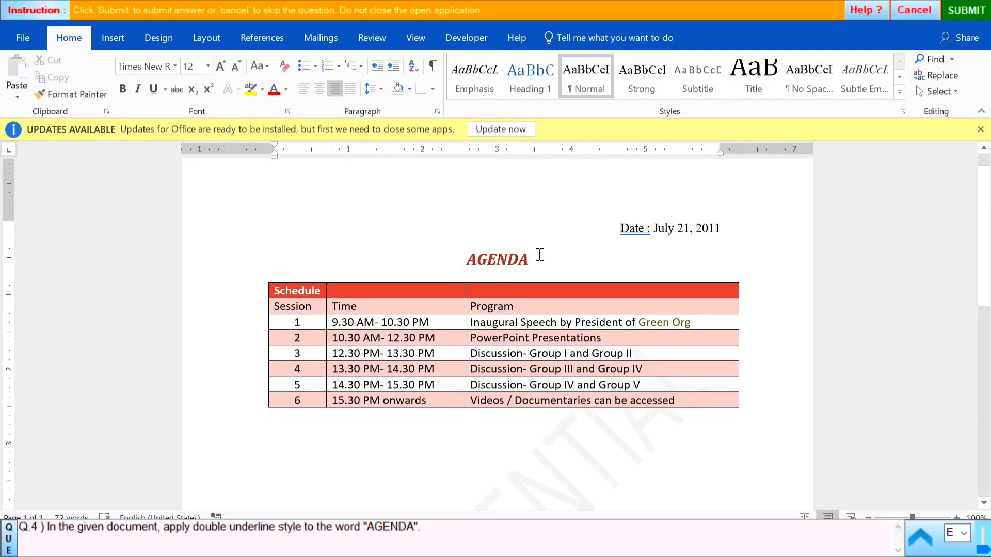
left_click_drag(537, 258, 451, 258)
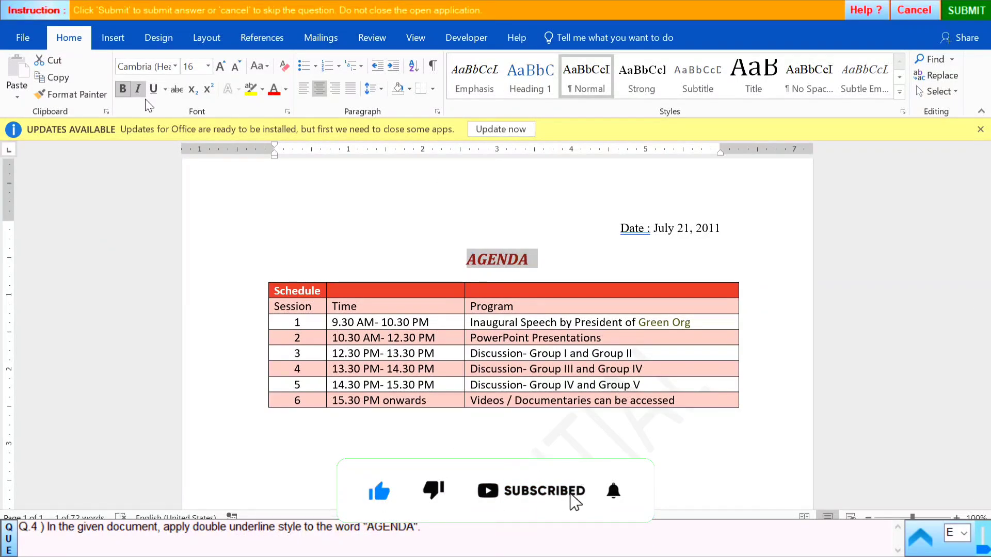
left_click(165, 89)
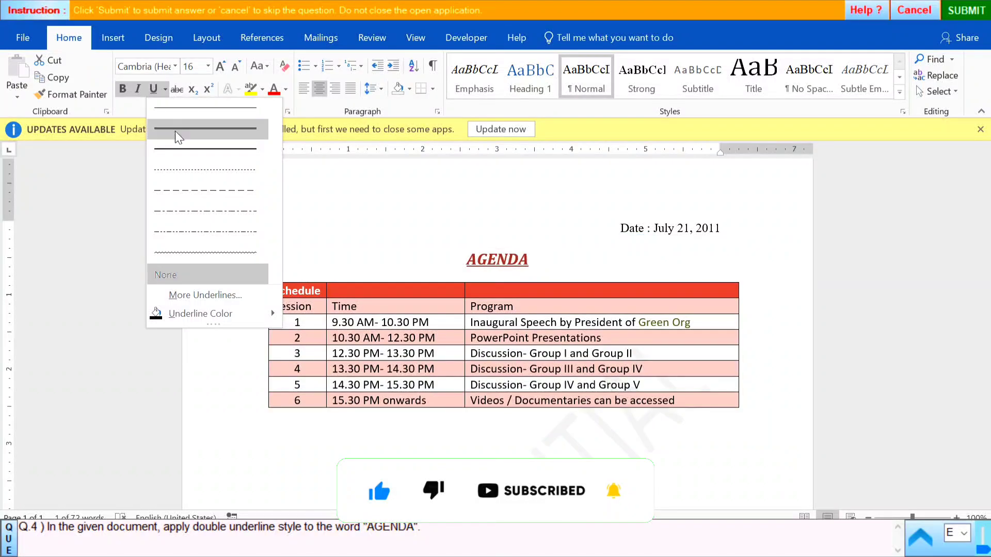
left_click(206, 132)
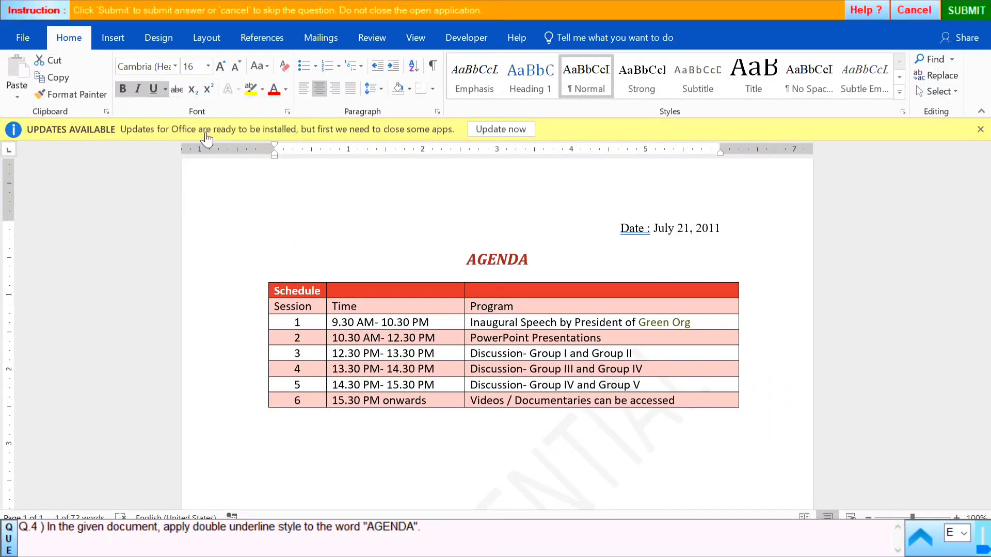
left_click(967, 11)
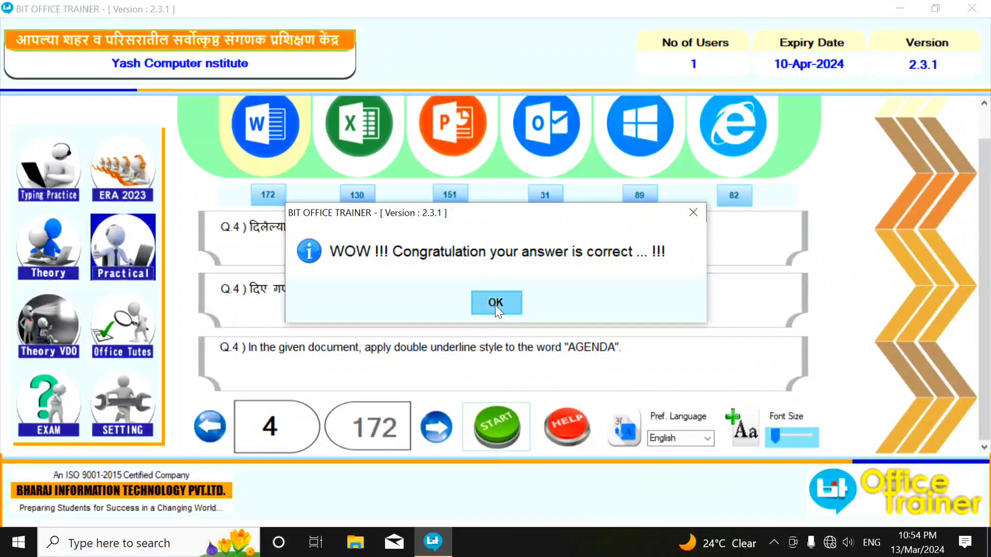
left_click(494, 304)
- Start Word question 5 and apply the "Words only" underline style to the entire leave application letter
left_click(430, 427)
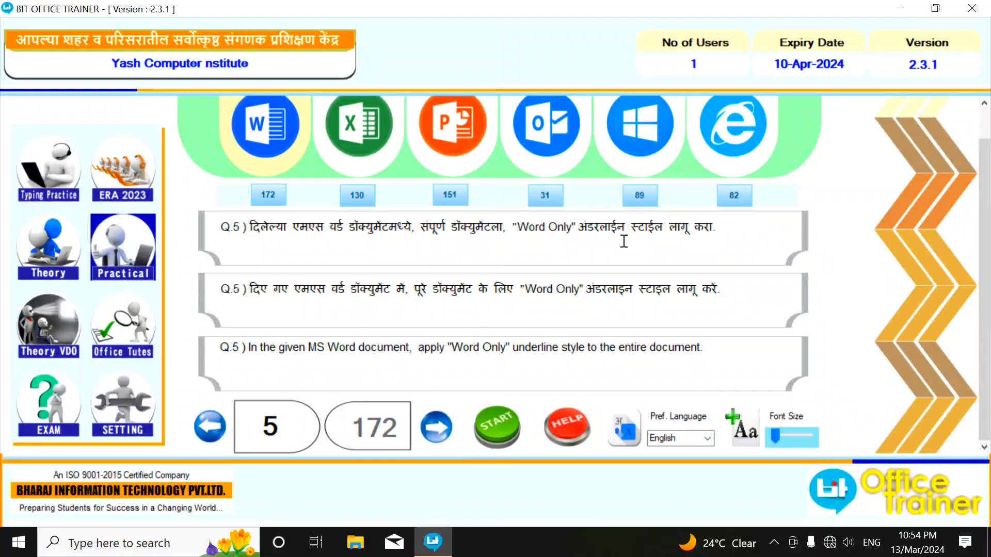
left_click(506, 424)
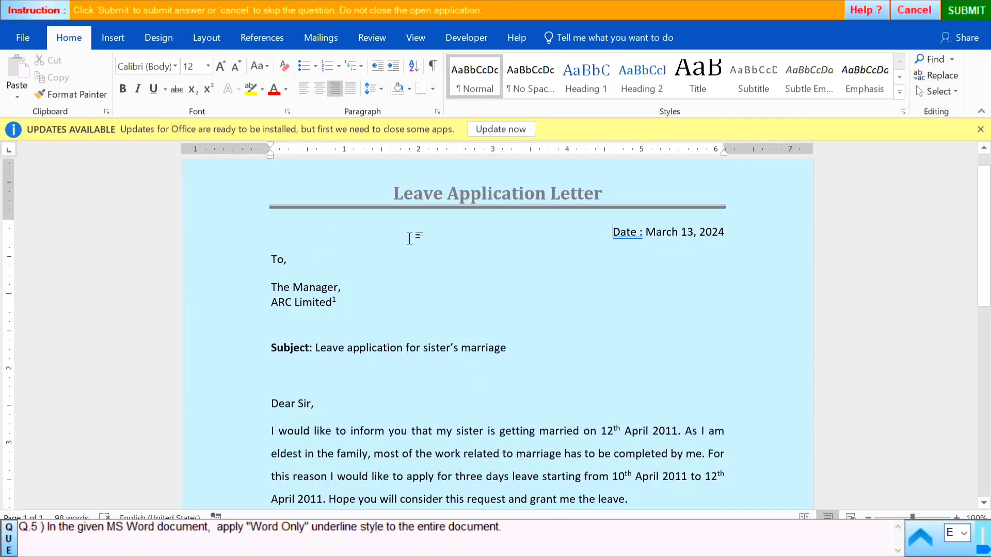
left_click(269, 351)
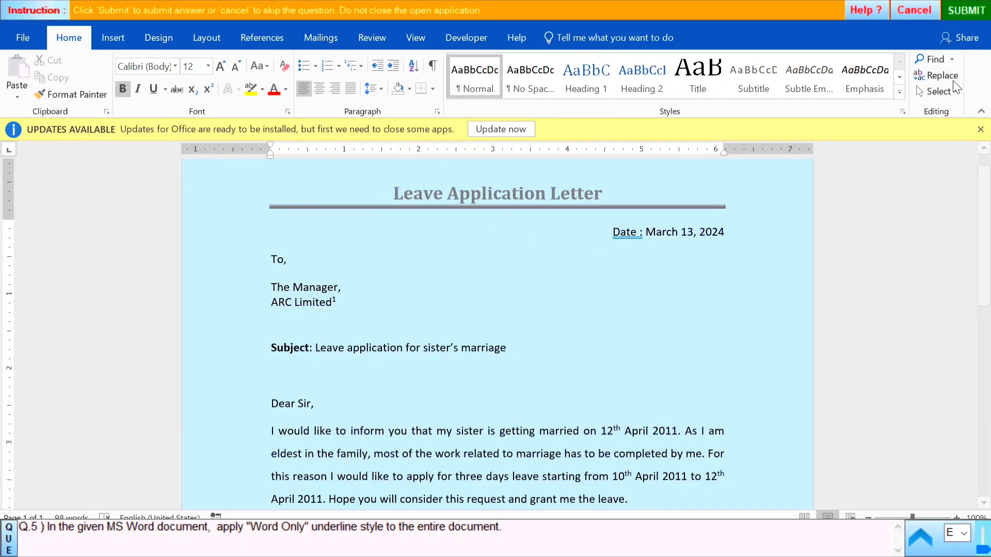
left_click(939, 92)
left_click(785, 110)
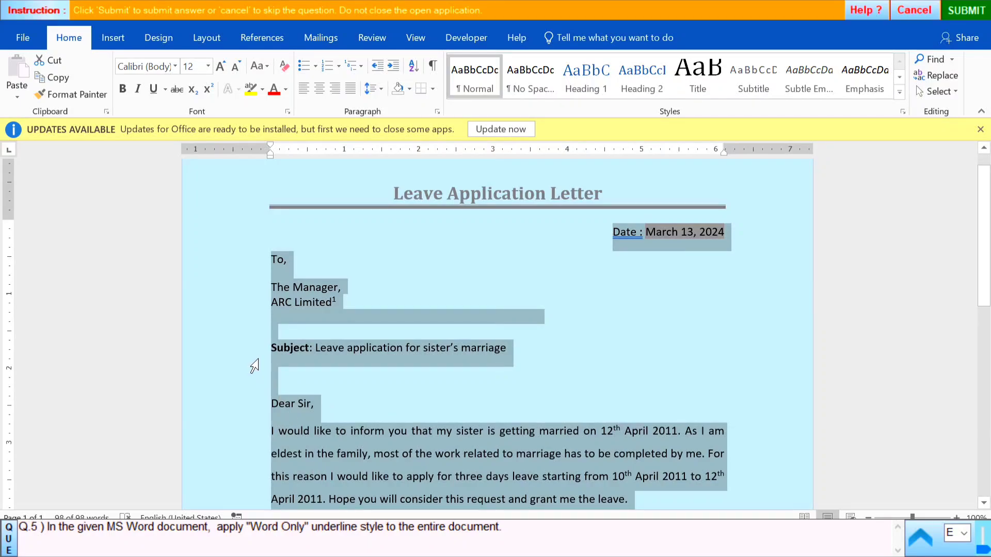
left_click(166, 91)
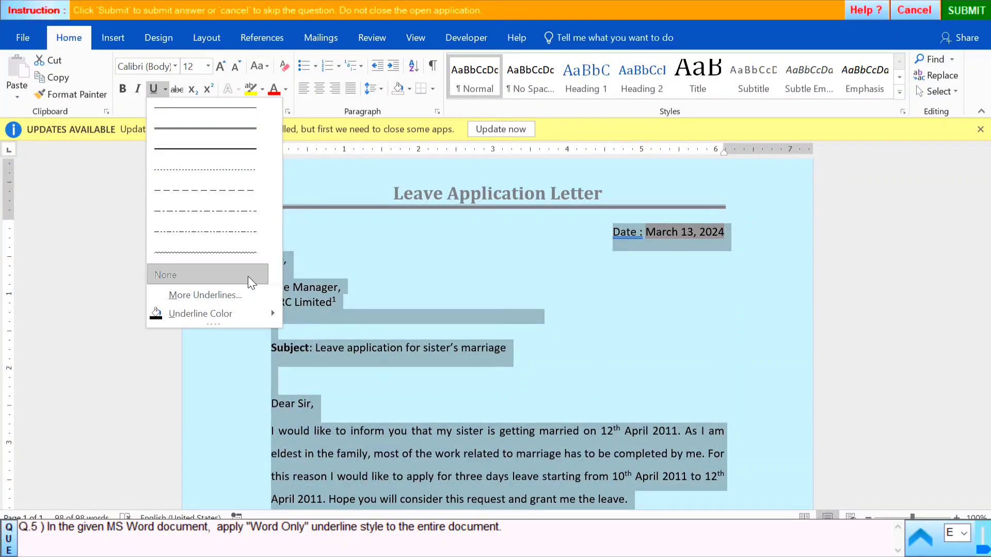
left_click(196, 296)
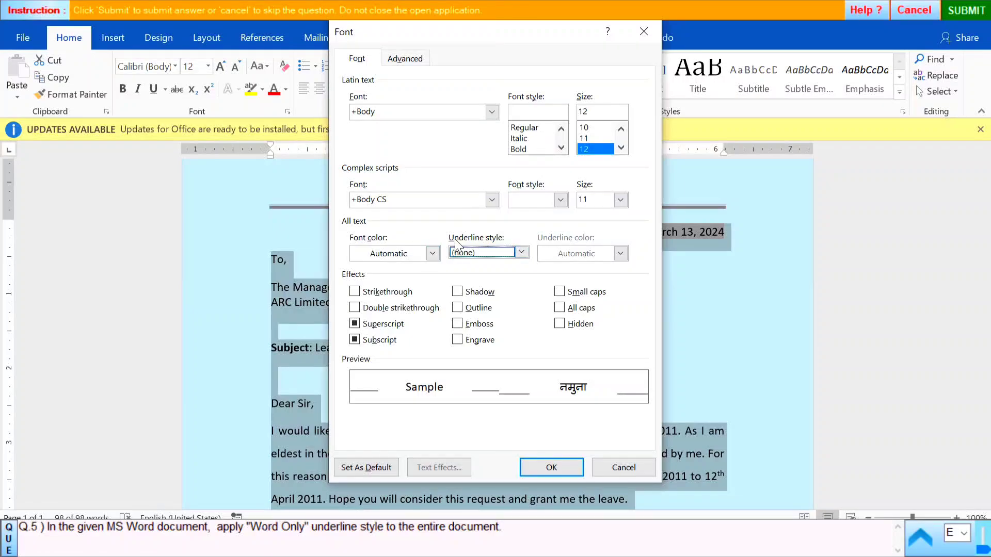
left_click(521, 252)
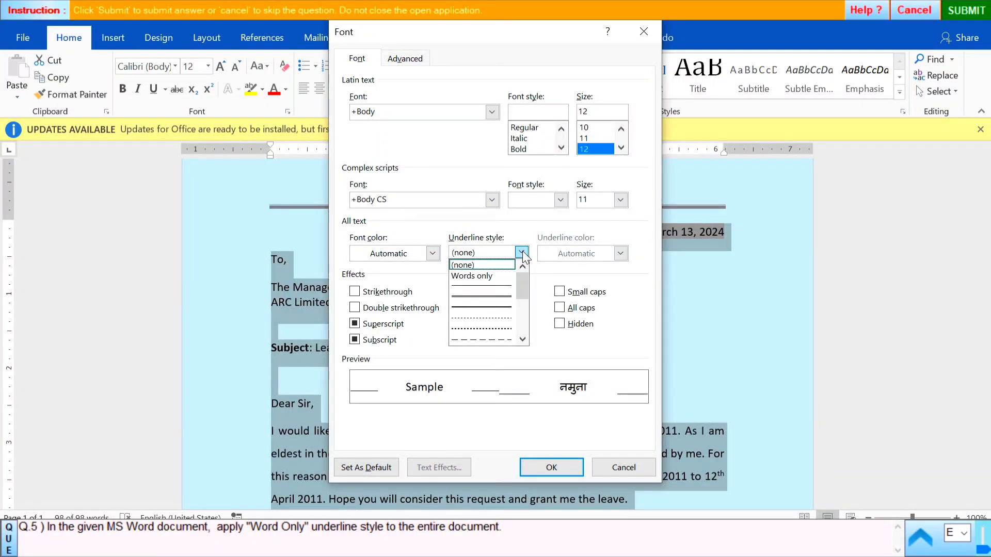
left_click(476, 276)
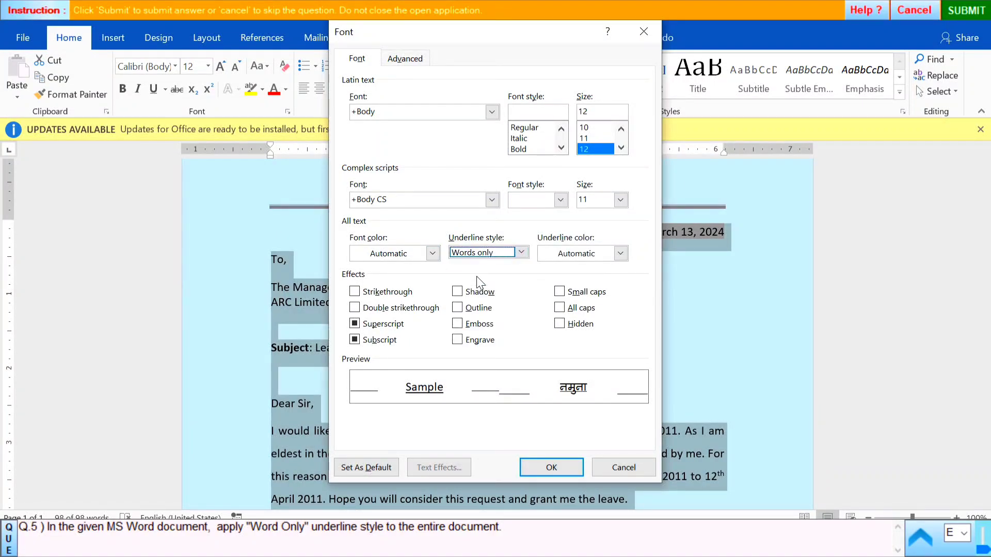
left_click(550, 466)
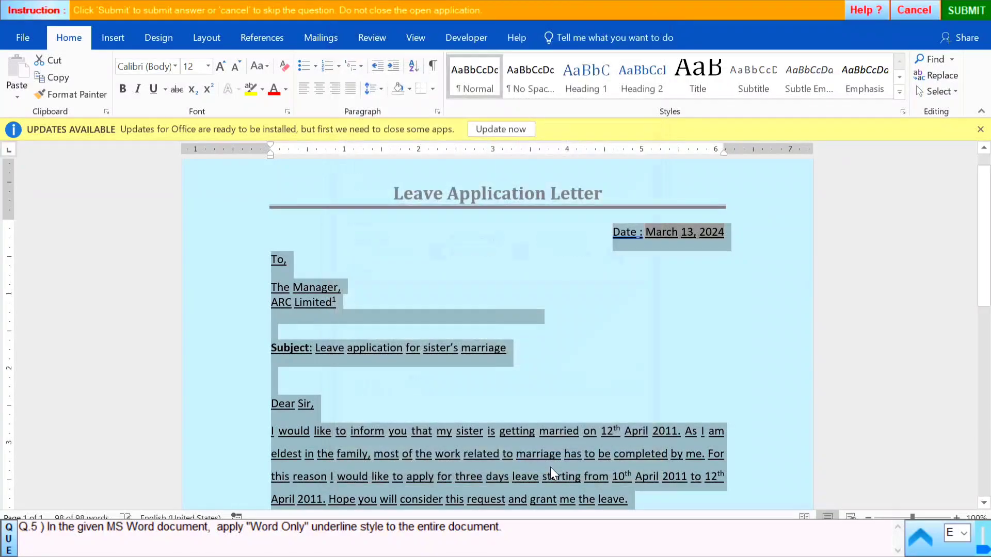
- Check the underlining through the rest of the letter and submit the answer to question 5
left_click(965, 11)
scroll(366, 478, "down", 3)
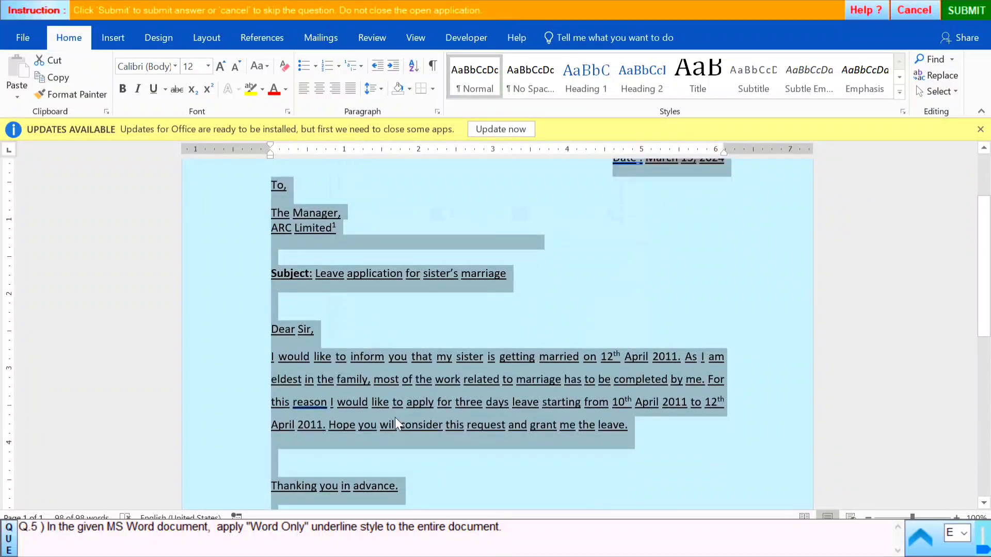
scroll(470, 444, "down", 4)
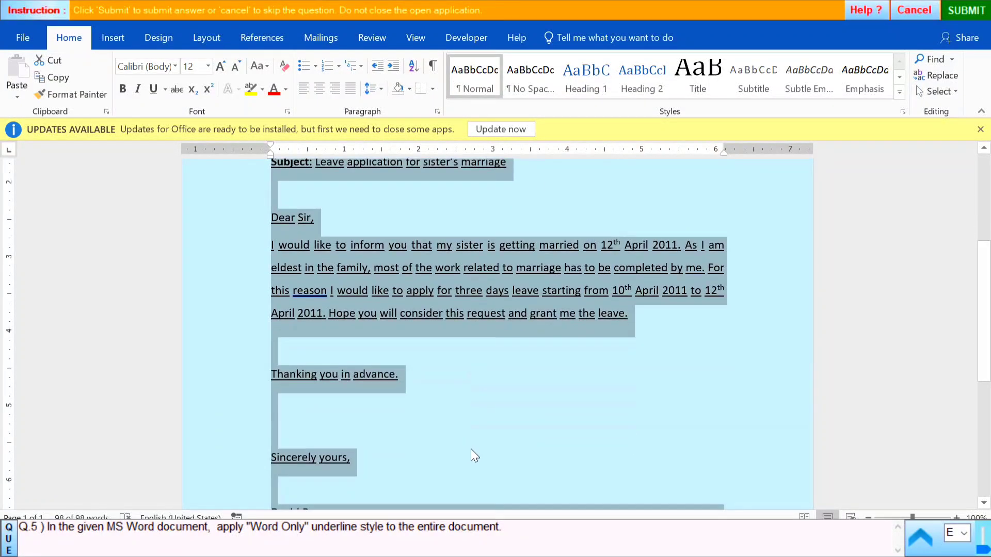
scroll(559, 405, "up", 6)
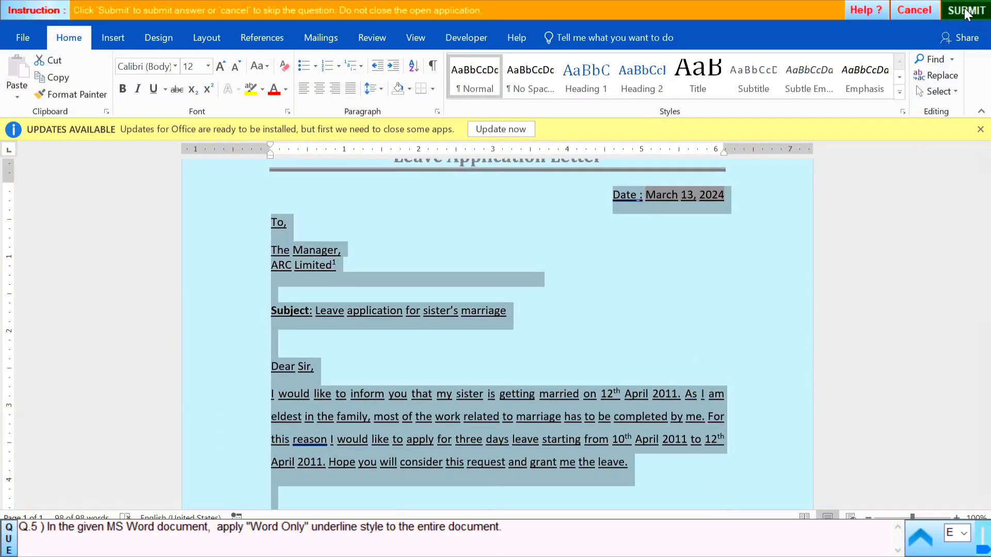
left_click(818, 254)
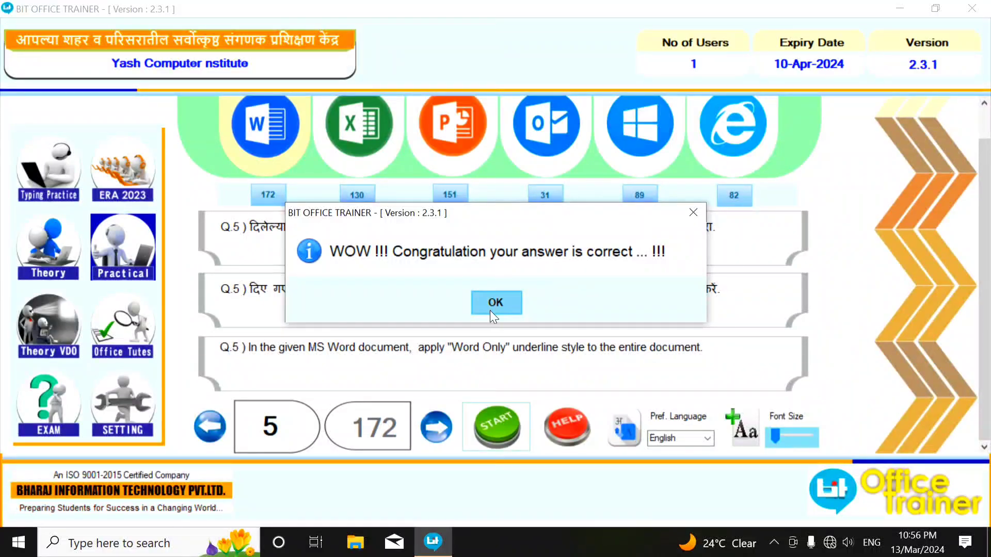
left_click(494, 303)
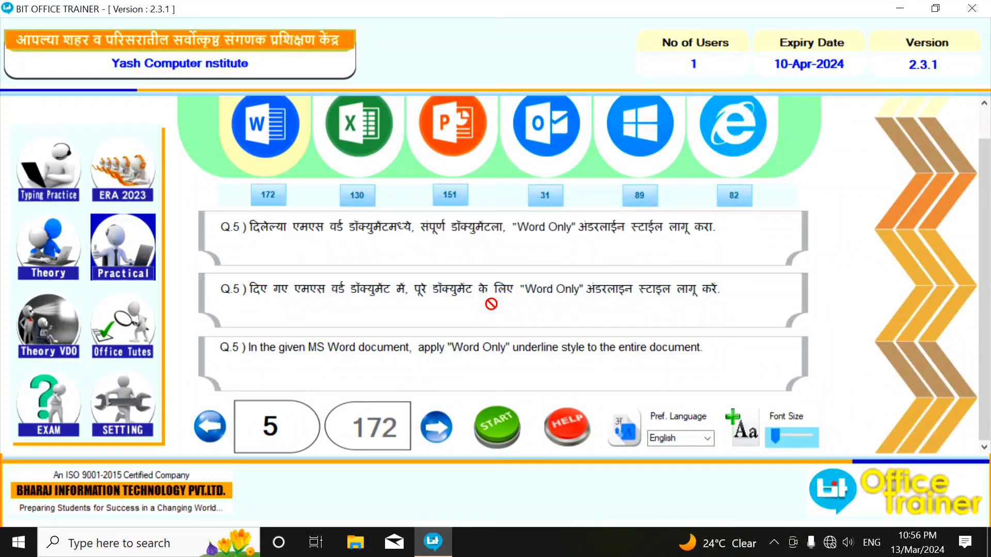
- Complete Word question 6 by applying a wave underline to the entire document, and submit the answer
left_click(429, 433)
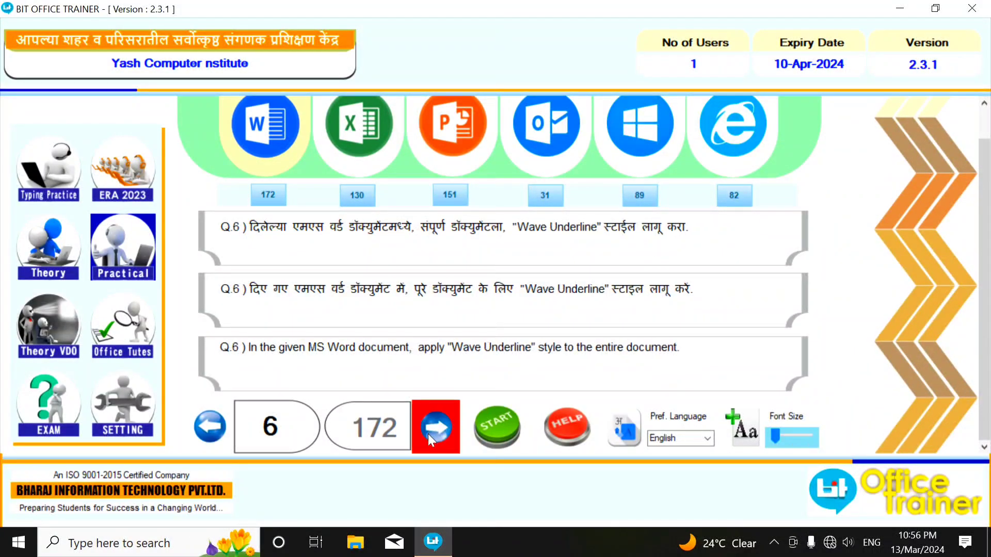
left_click(500, 423)
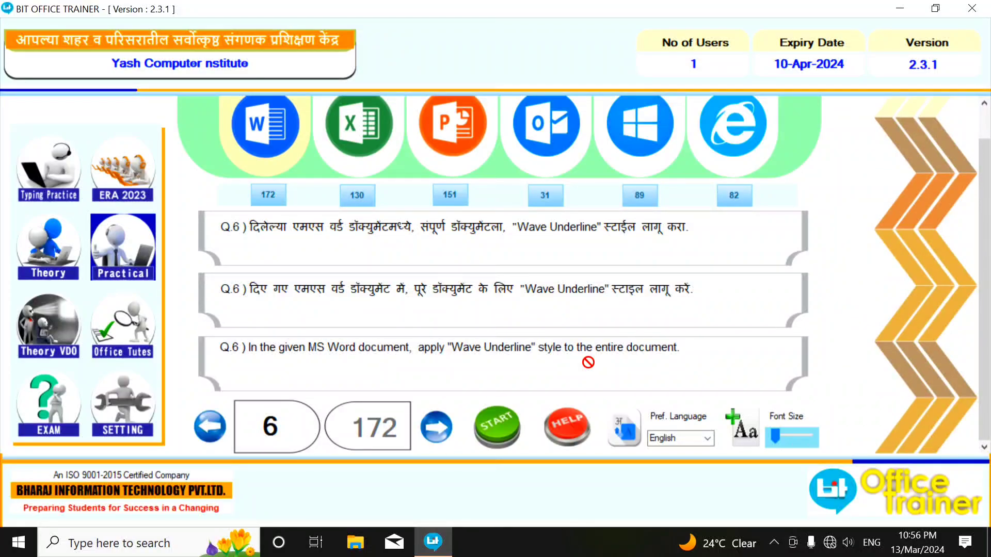
left_click(500, 418)
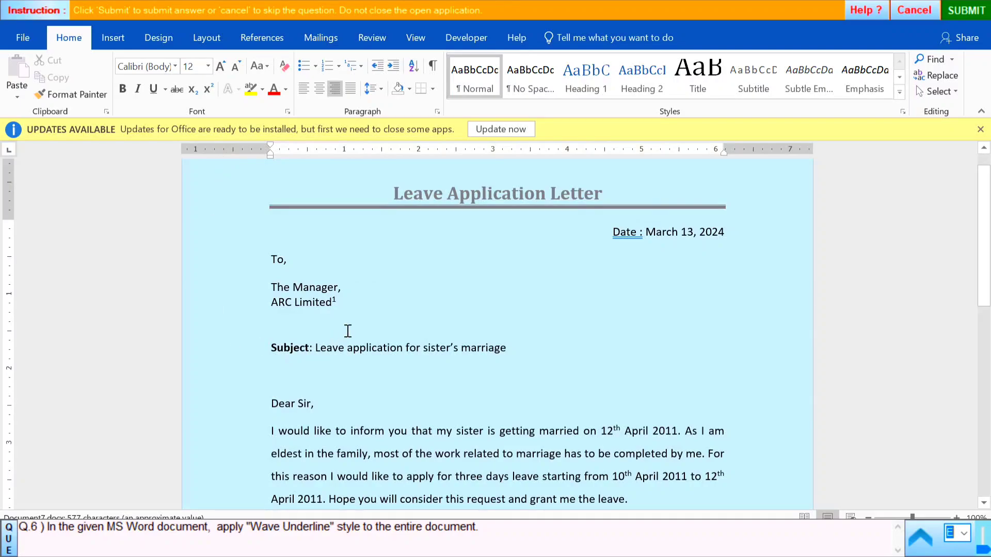
left_click(269, 347)
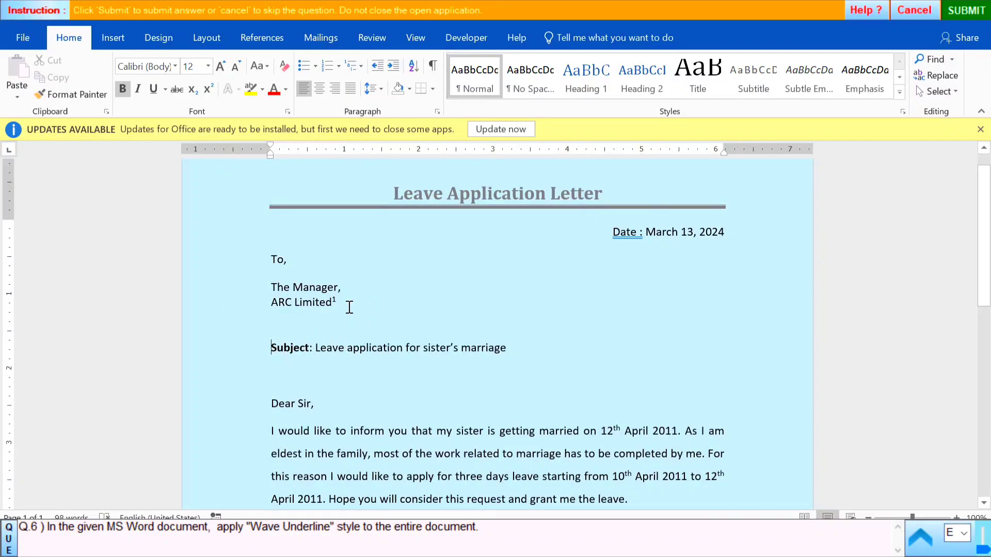
type("a")
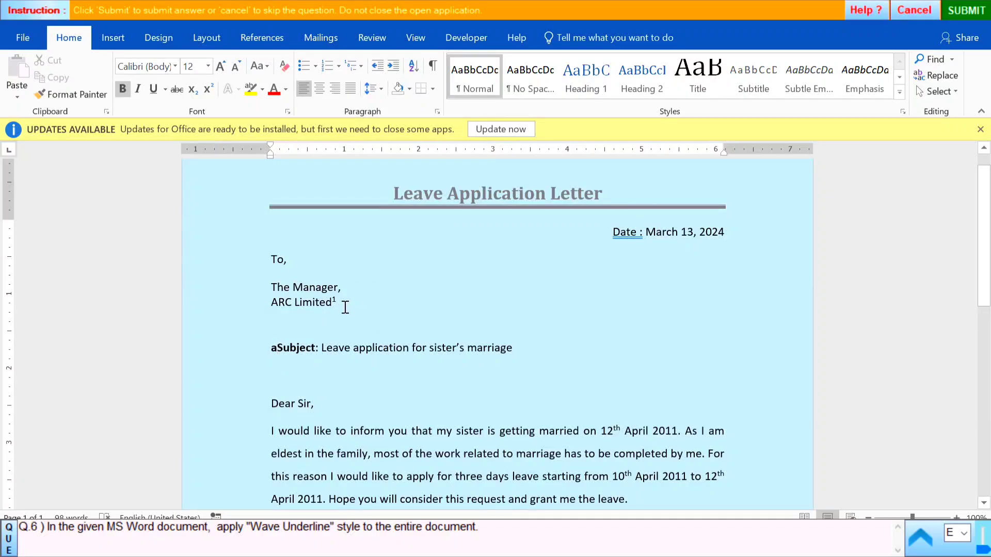
key("ctrl+a")
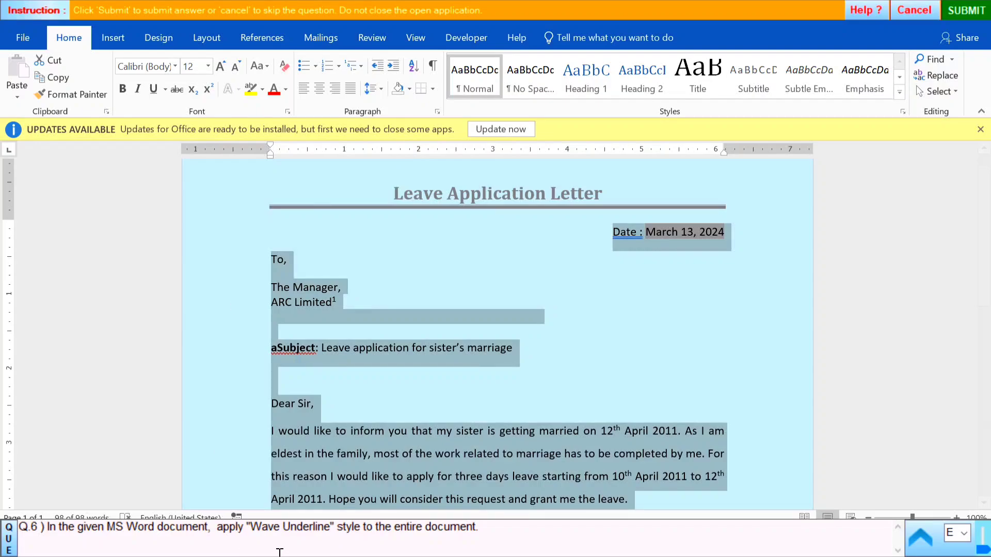
left_click(166, 89)
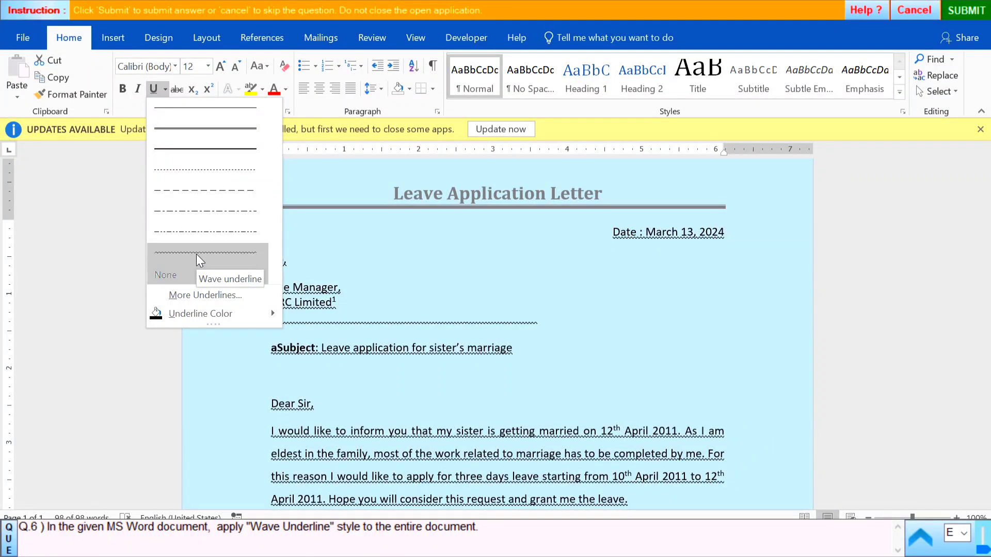
left_click(196, 253)
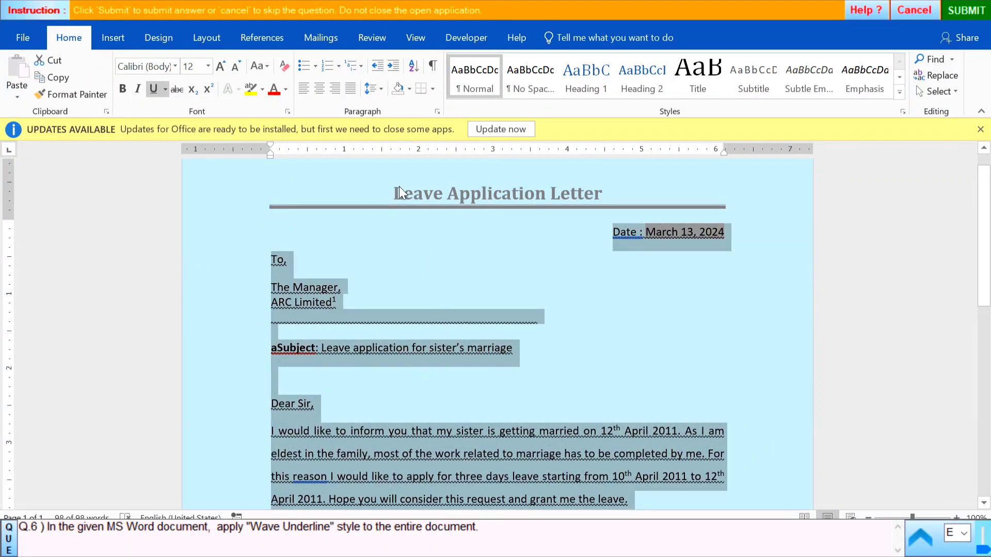
left_click(966, 10)
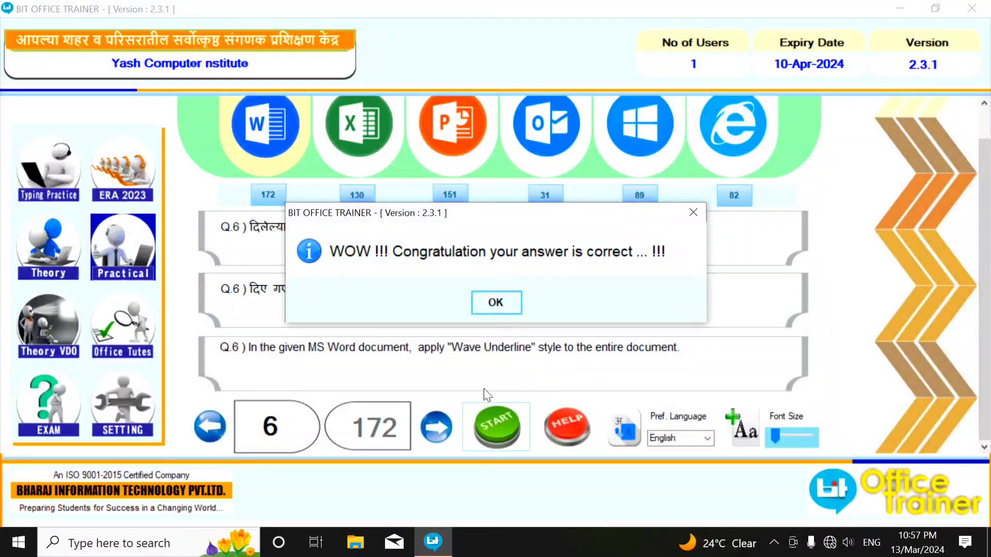
left_click(504, 302)
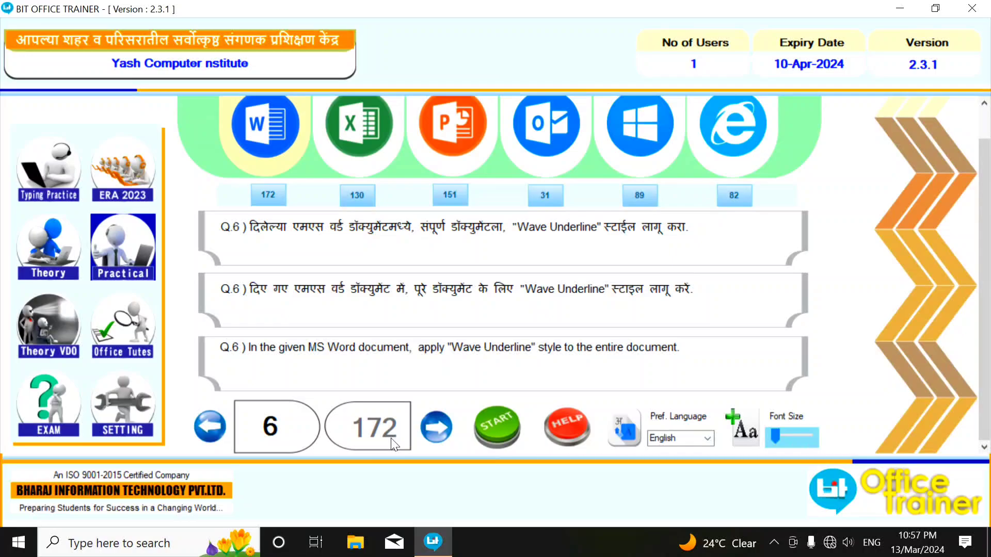
- Complete Word question 7 by applying bold to the entire "Rainy Day" document, and submit the answer
left_click(436, 427)
left_click(513, 430)
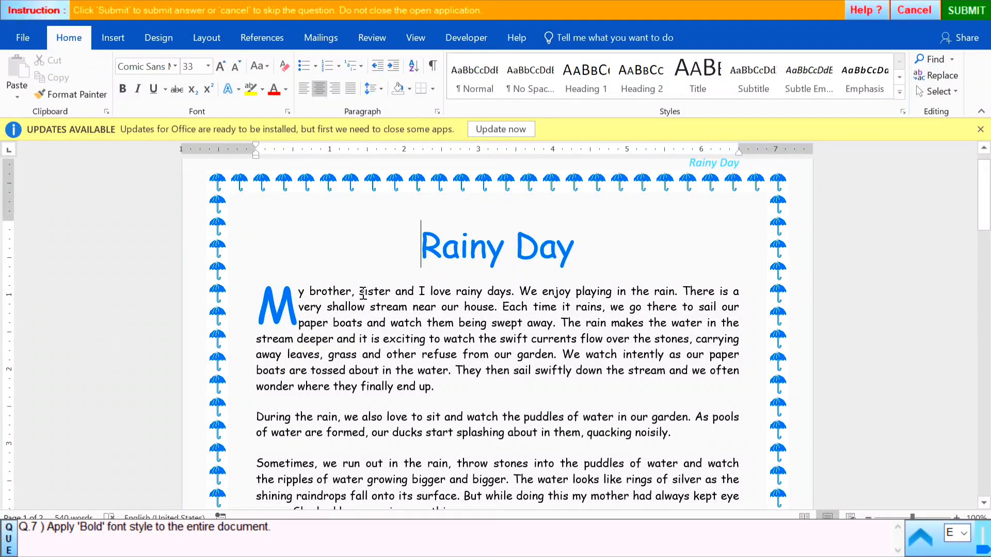
key("ctrl+a")
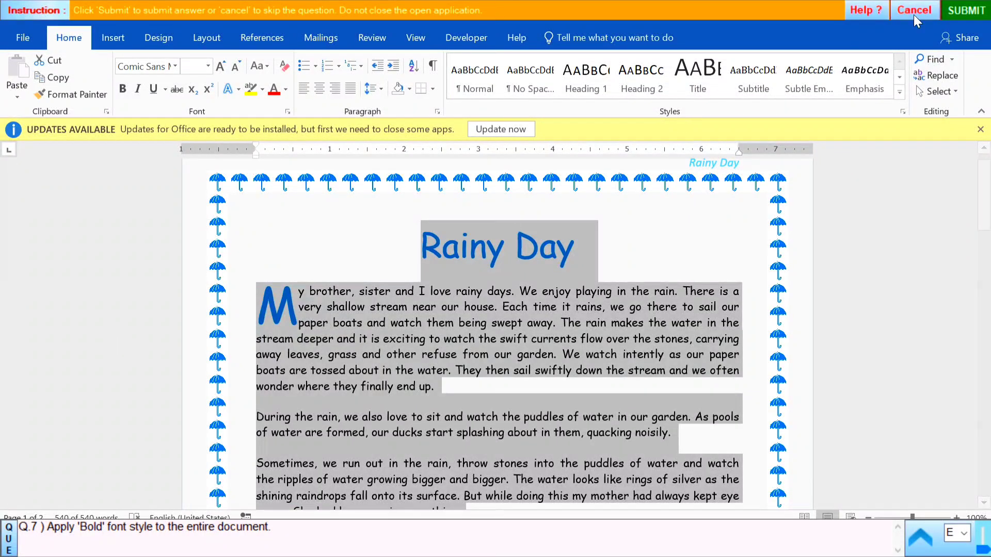
left_click(936, 91)
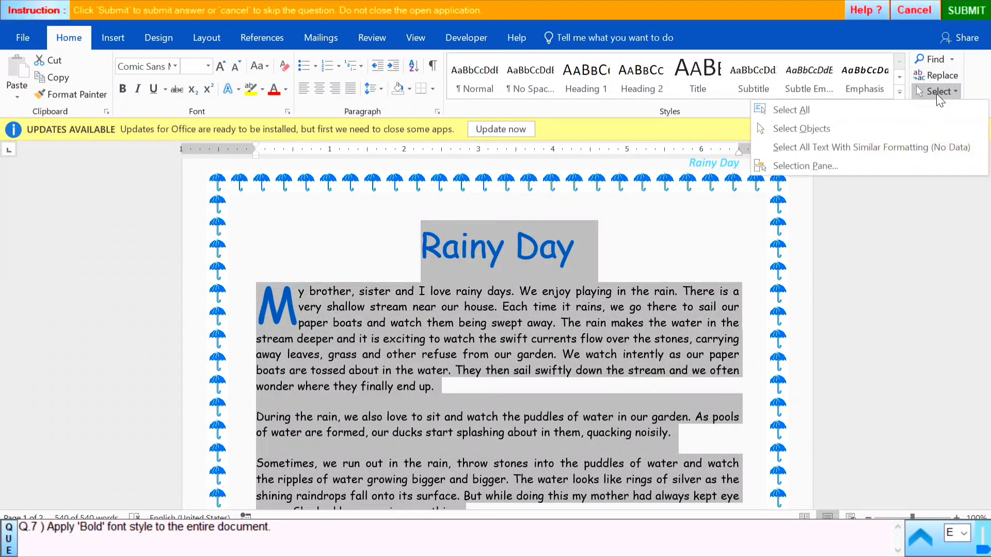
left_click(778, 110)
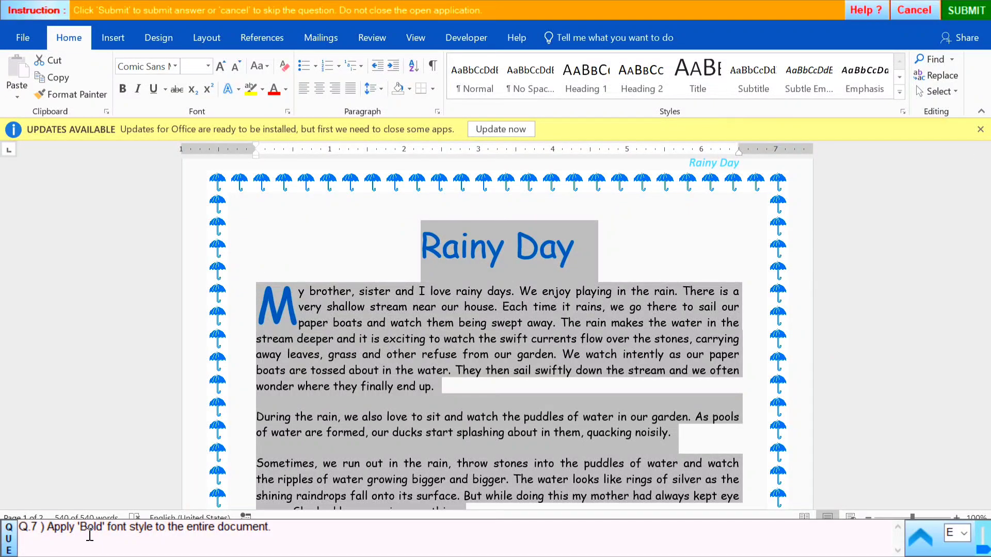
left_click(123, 89)
left_click(900, 285)
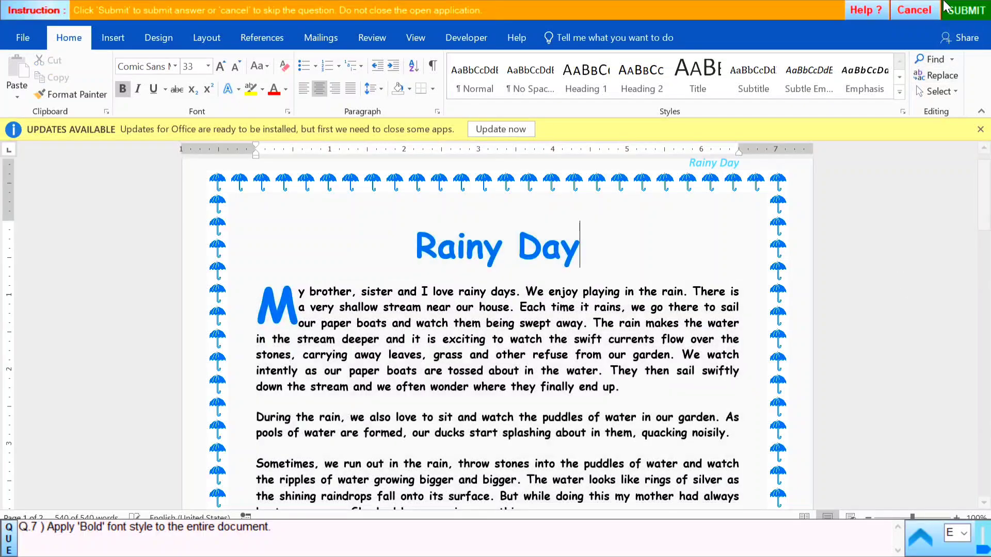
left_click(946, 8)
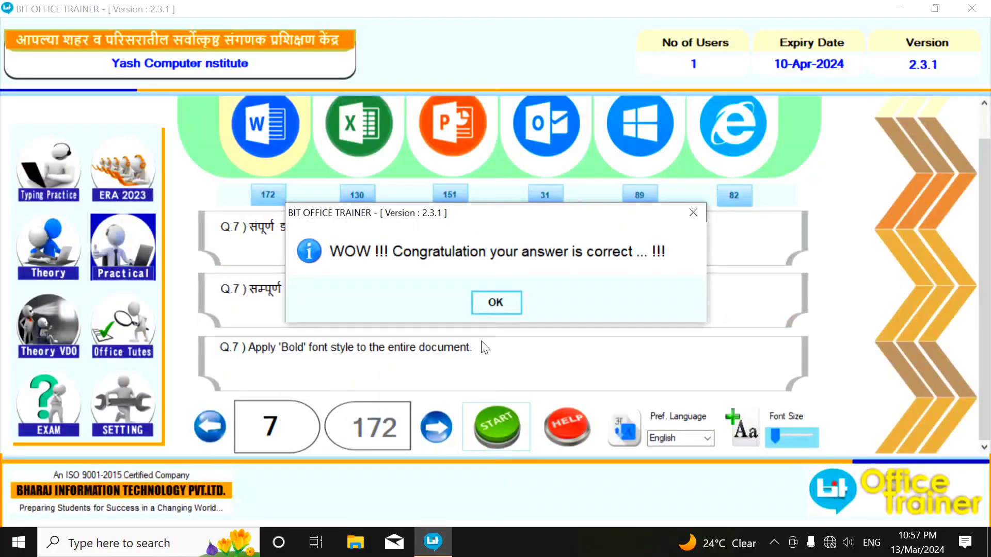
left_click(503, 306)
- Start Word question 8 and apply the strikethrough effect to the entire Daffodils English School letter
left_click(438, 429)
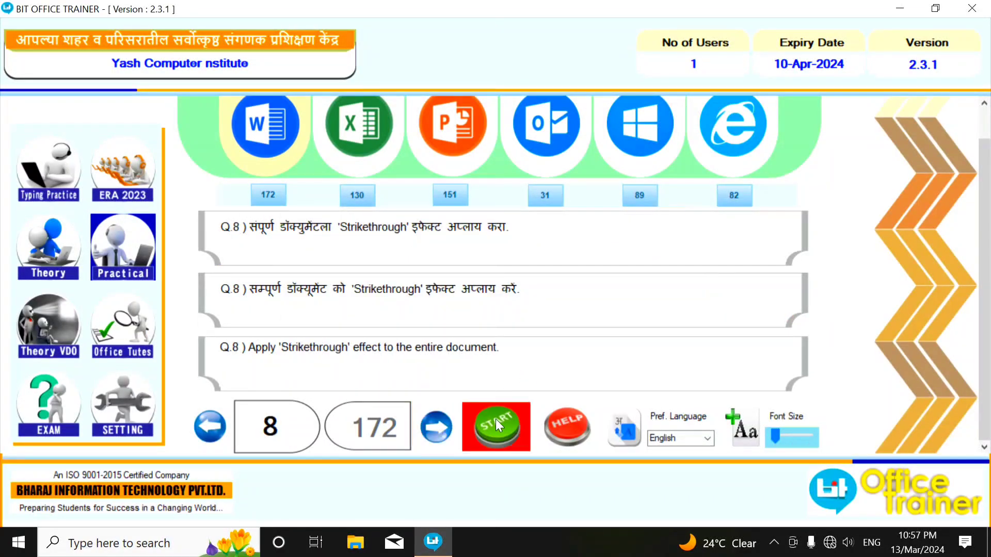
left_click(495, 424)
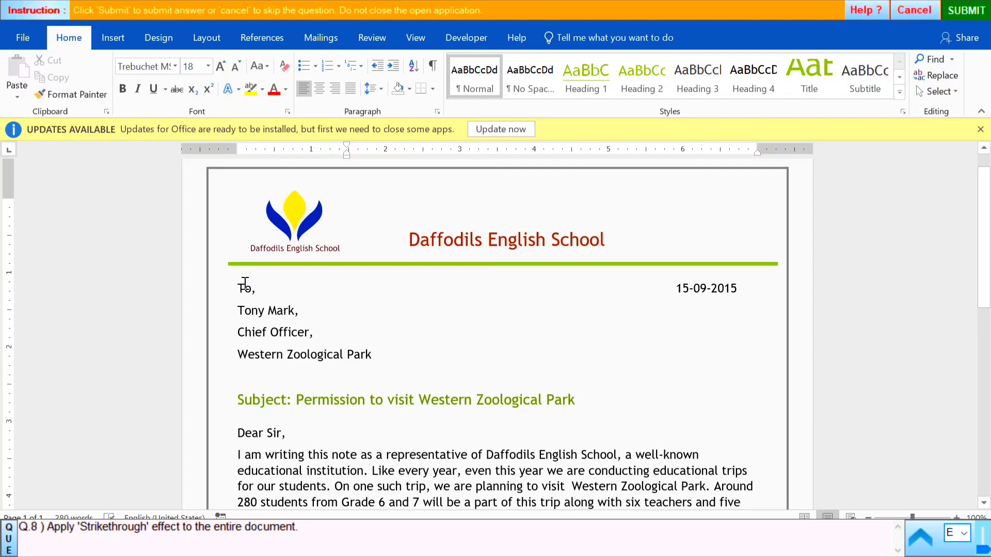
left_click(952, 90)
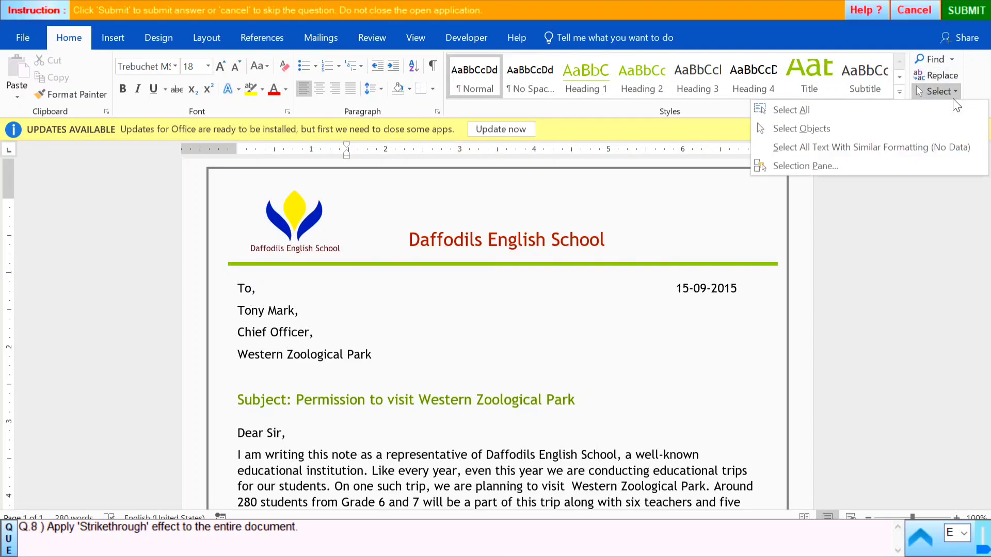
left_click(816, 110)
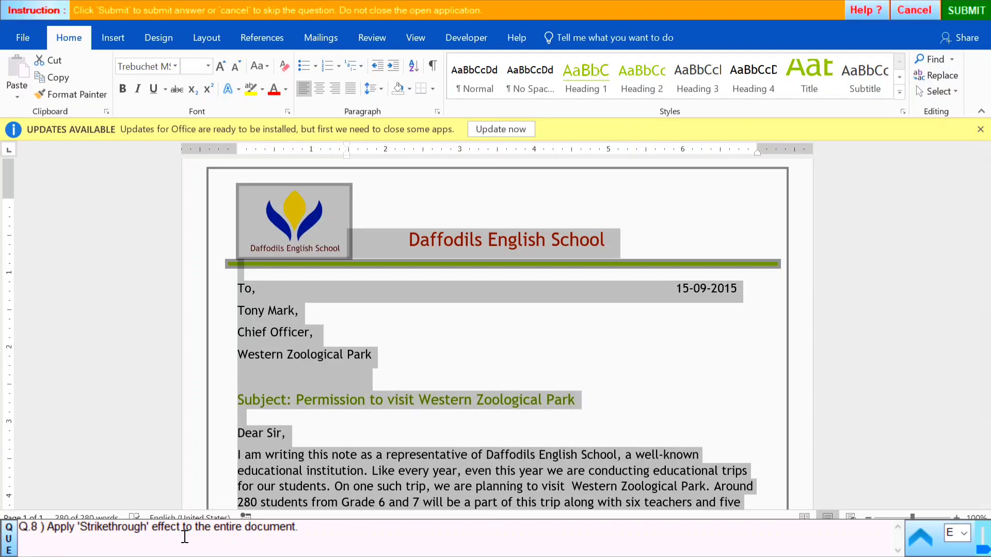
left_click(178, 86)
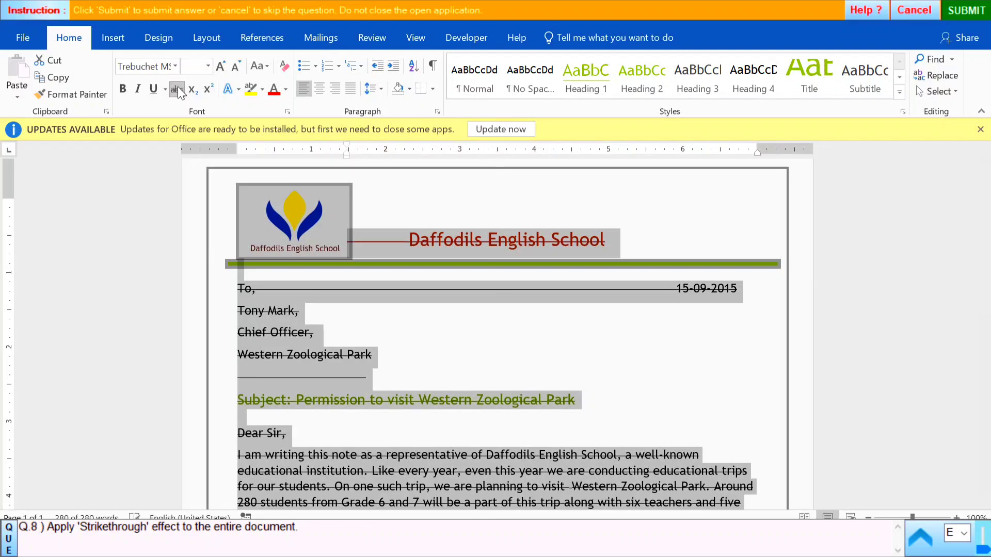
- Deselect the struck-through letter and submit the answer to question 8
left_click(780, 356)
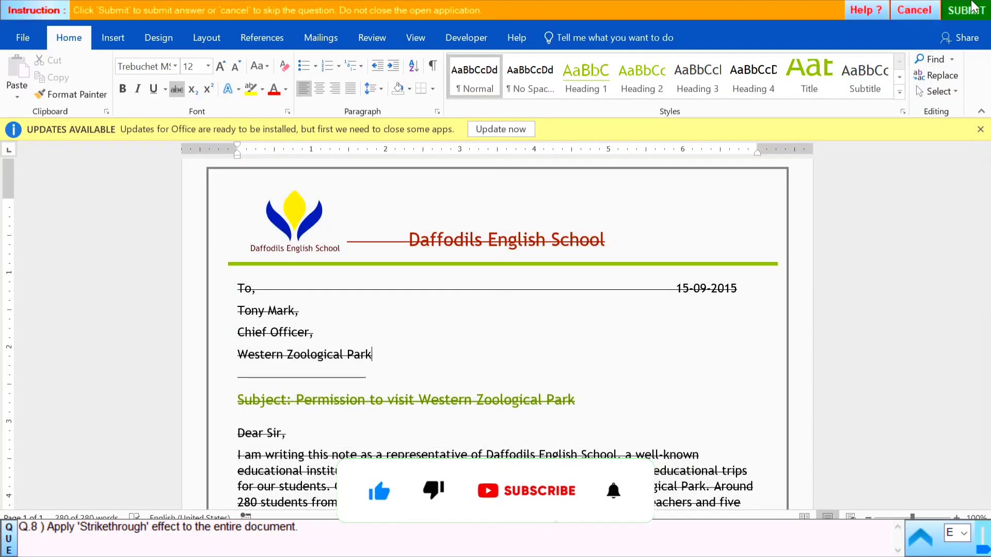
left_click(977, 16)
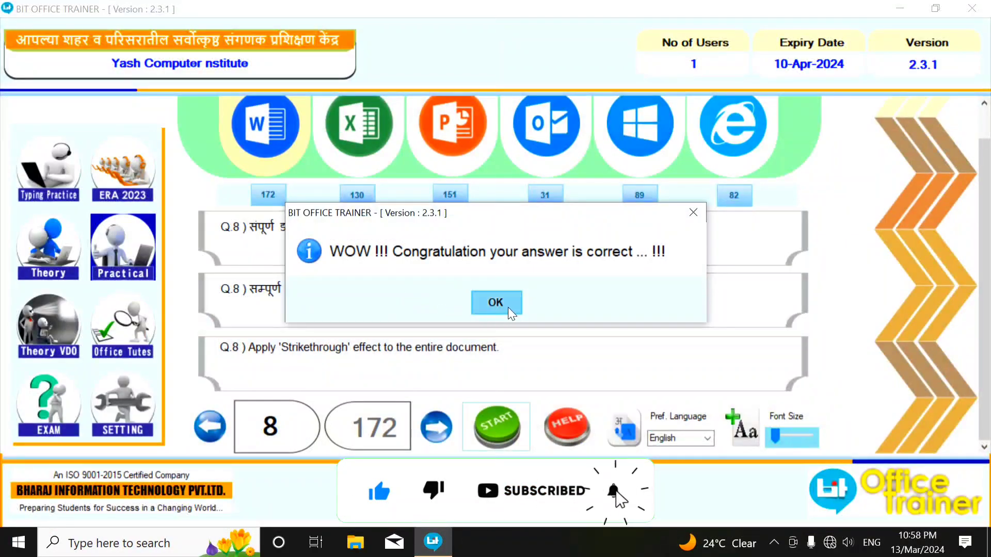
left_click(508, 306)
- Start Word question 9 and apply bold and underline to the entire "summer splash celebration" invitation
left_click(426, 440)
left_click(491, 425)
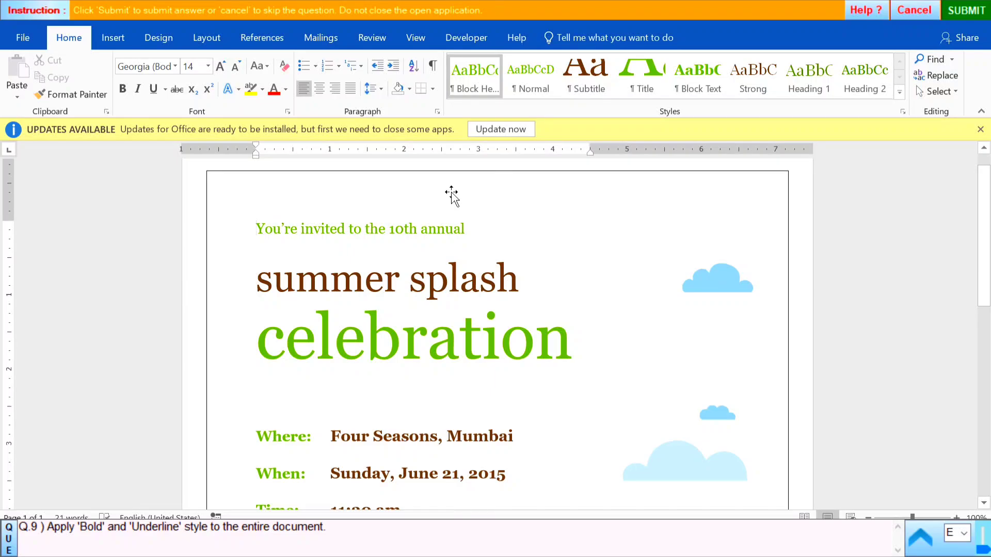
left_click(937, 94)
left_click(791, 110)
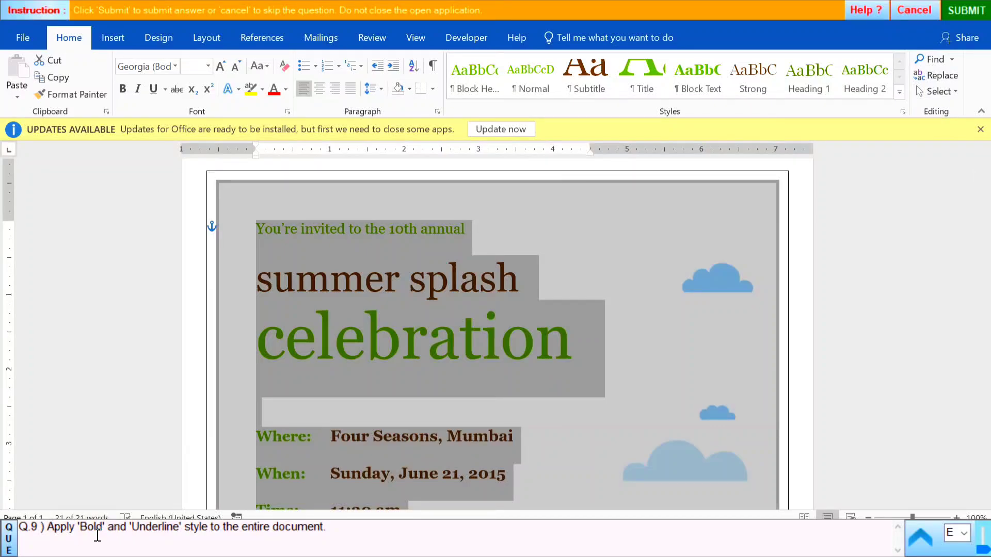
left_click(122, 89)
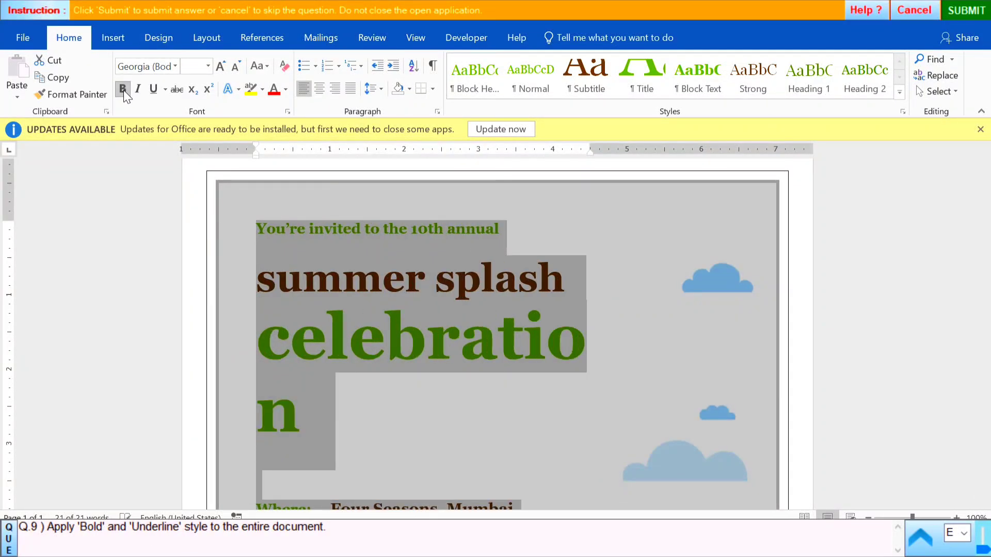
left_click(153, 89)
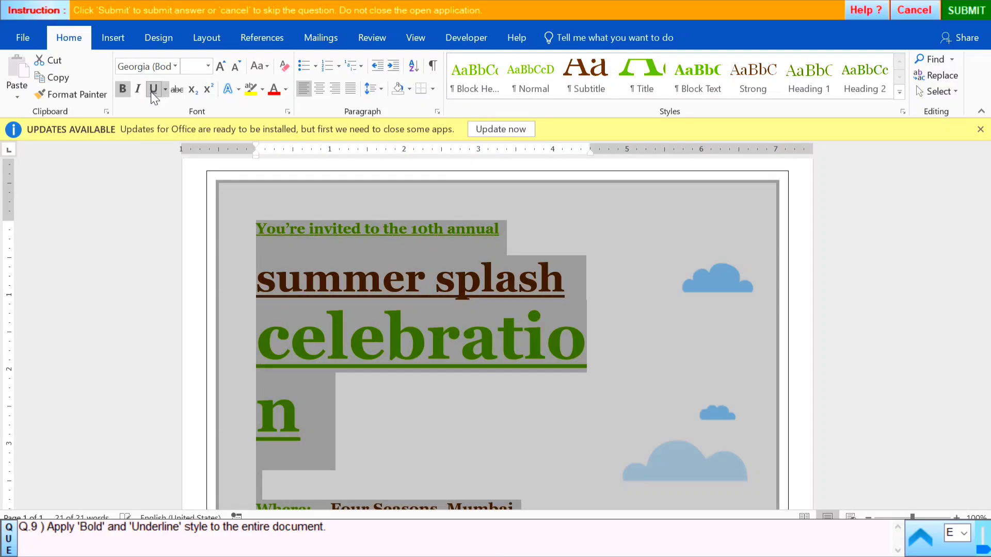
- Check the bold and underline formatting through the whole invitation and submit the answer to question 9
left_click(442, 411)
scroll(435, 347, "down", 2)
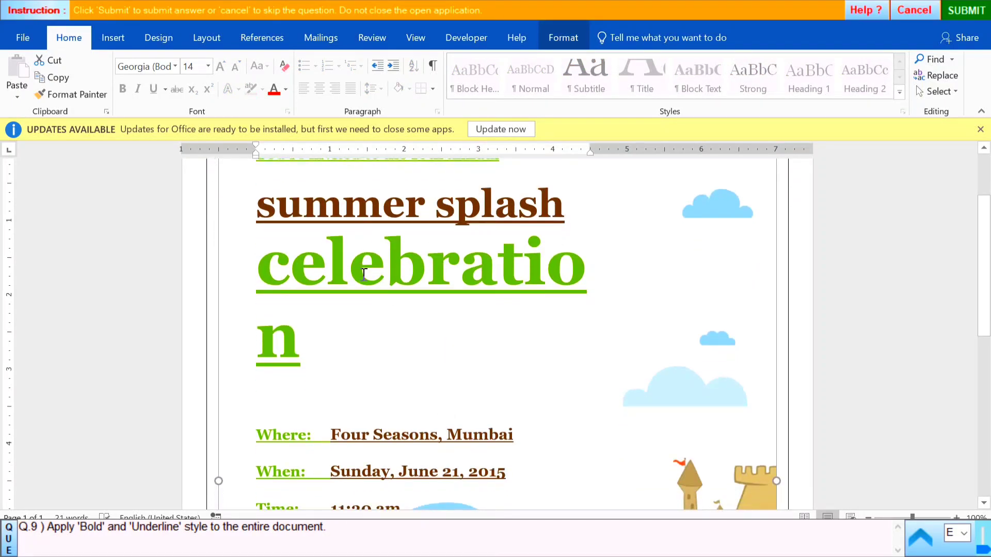
scroll(409, 435, "down", 2)
scroll(500, 385, "down", 2)
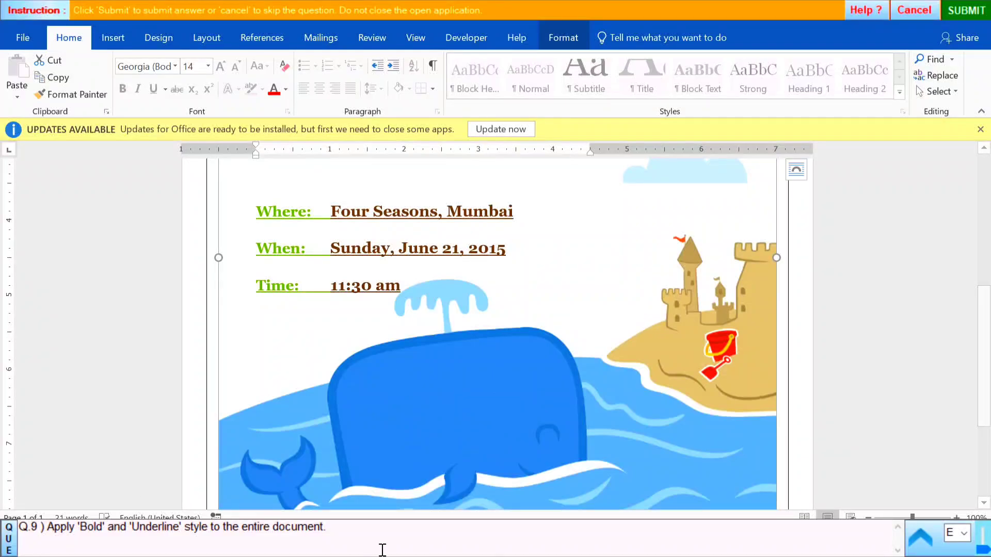
scroll(645, 416, "up", 6)
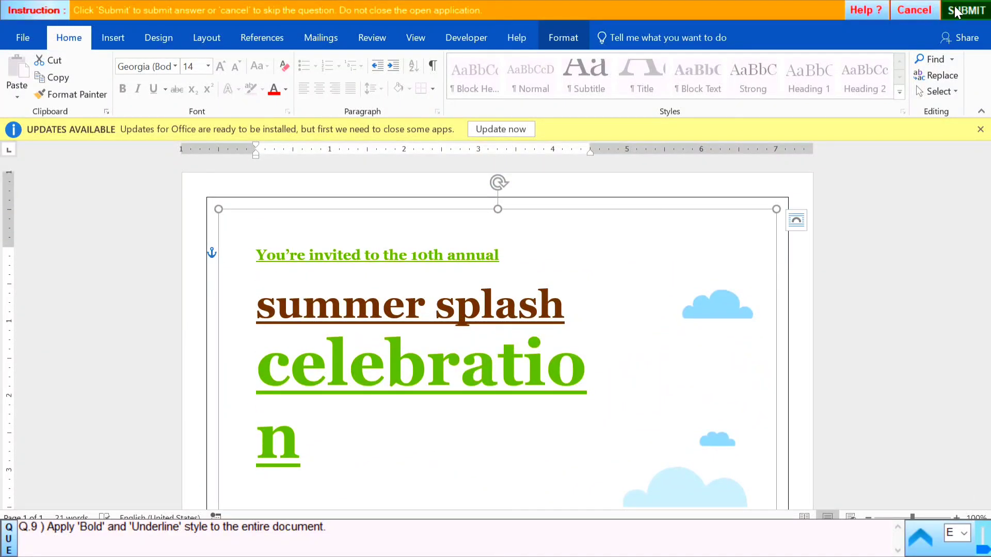
left_click(956, 12)
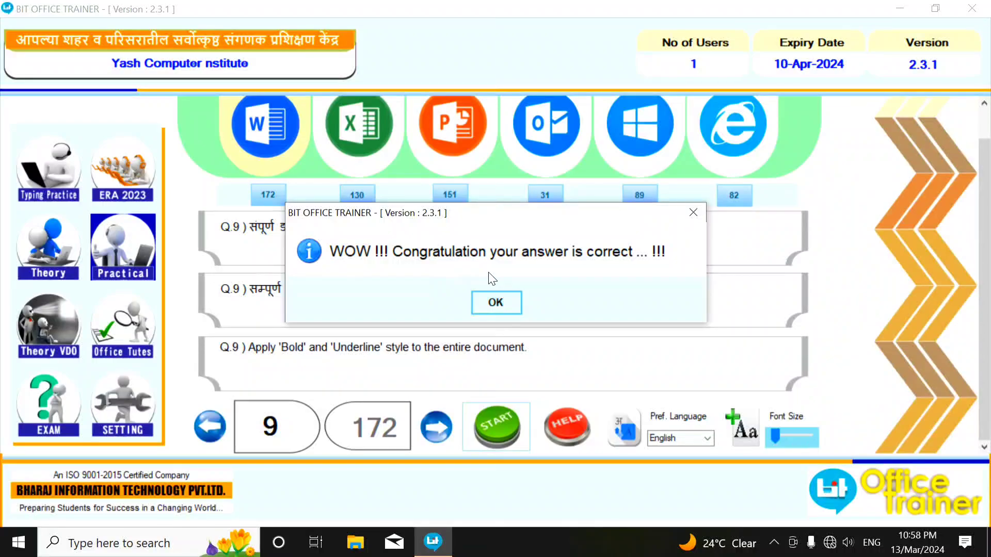
left_click(503, 302)
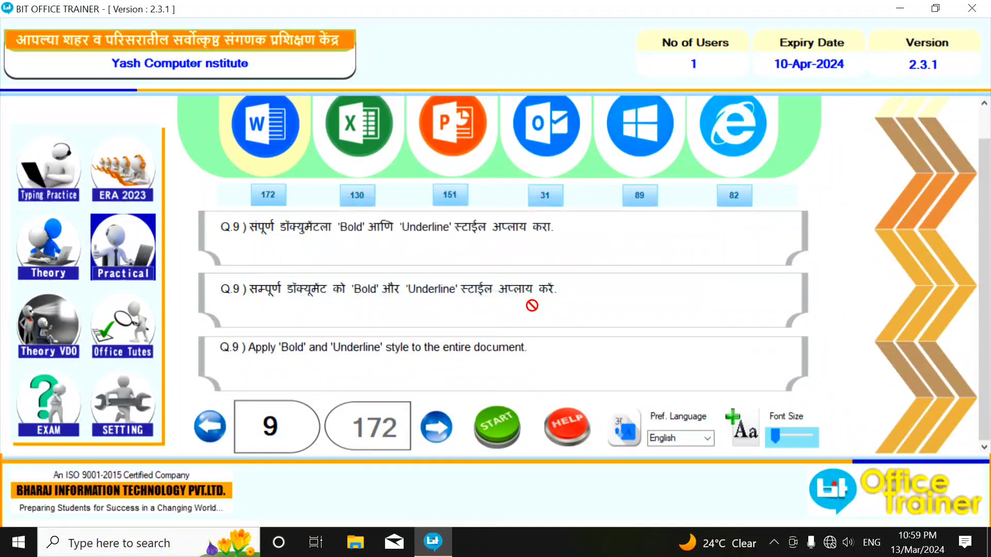
- Start Word question 10 and apply the Calibri font to the heading "INTRODUCTION TO THE STUDY:"
left_click(437, 428)
left_click(485, 423)
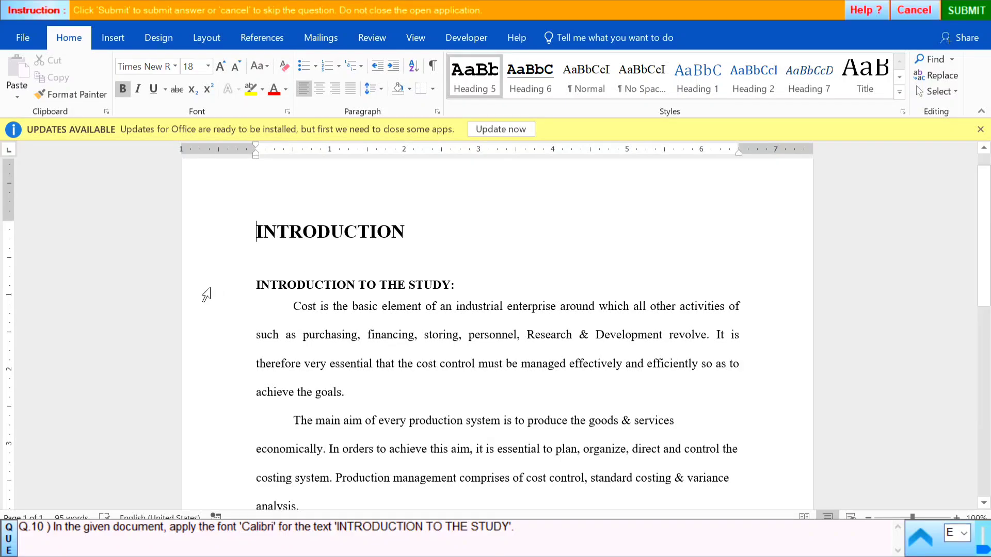
left_click(206, 294)
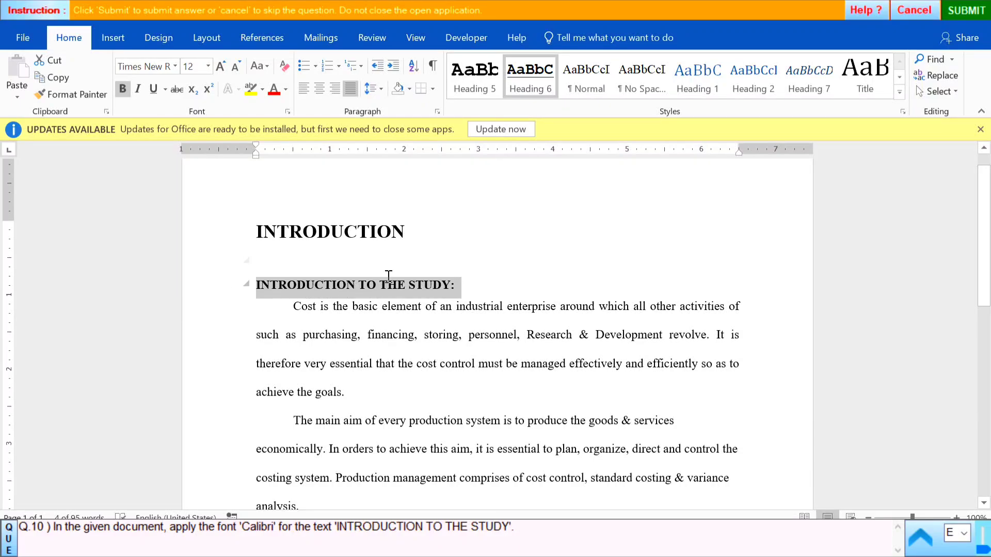
left_click(214, 310)
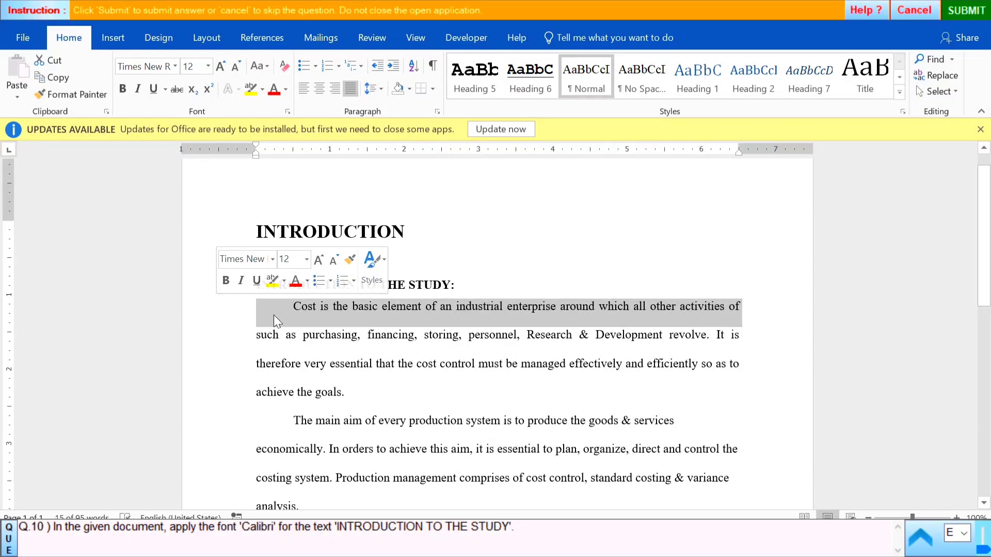
left_click(206, 287)
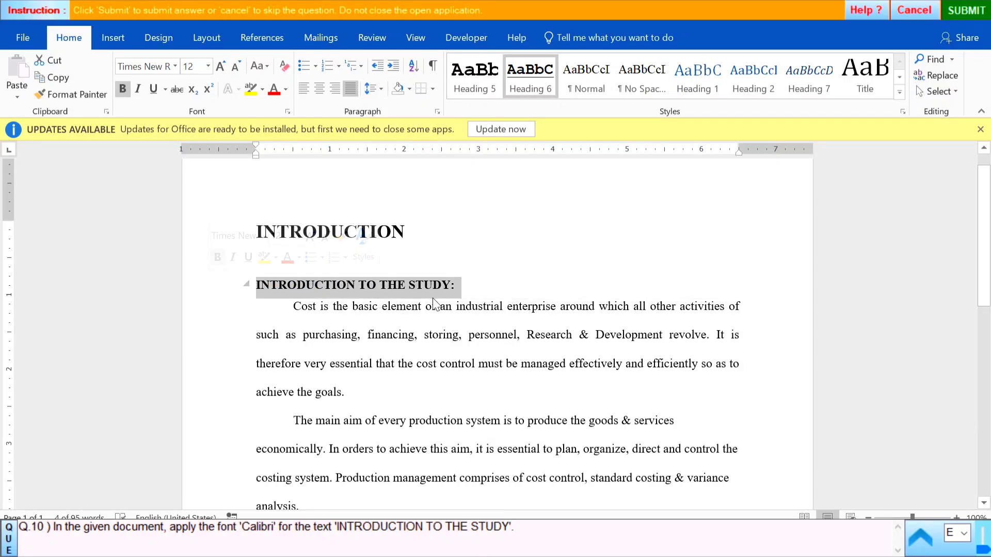
left_click(175, 63)
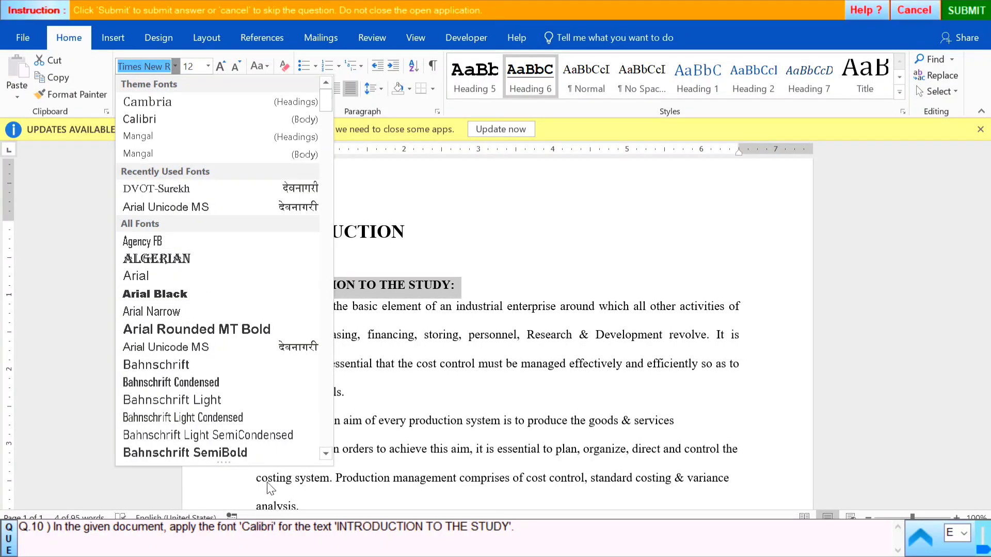
scroll(170, 242, "down", 3)
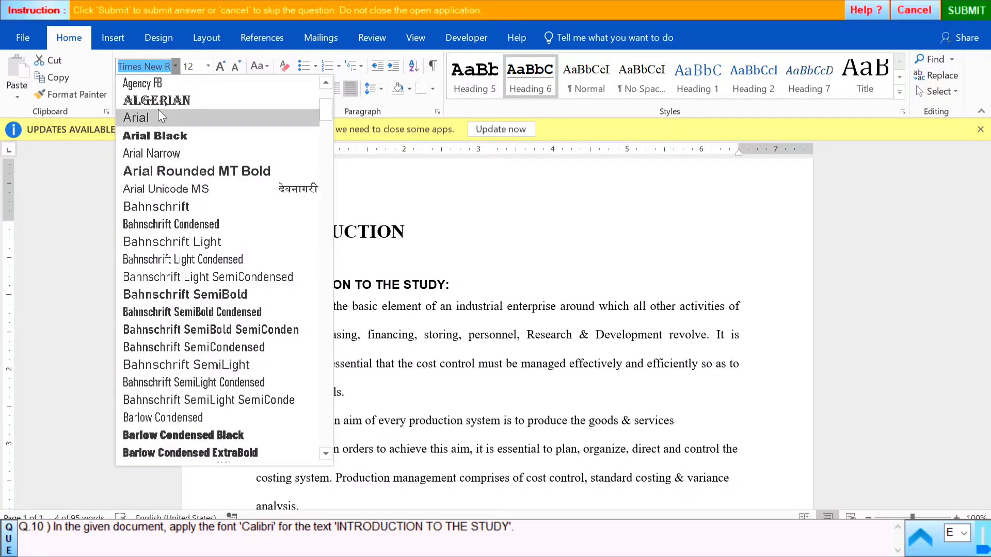
scroll(170, 366, "down", 3)
scroll(172, 421, "down", 4)
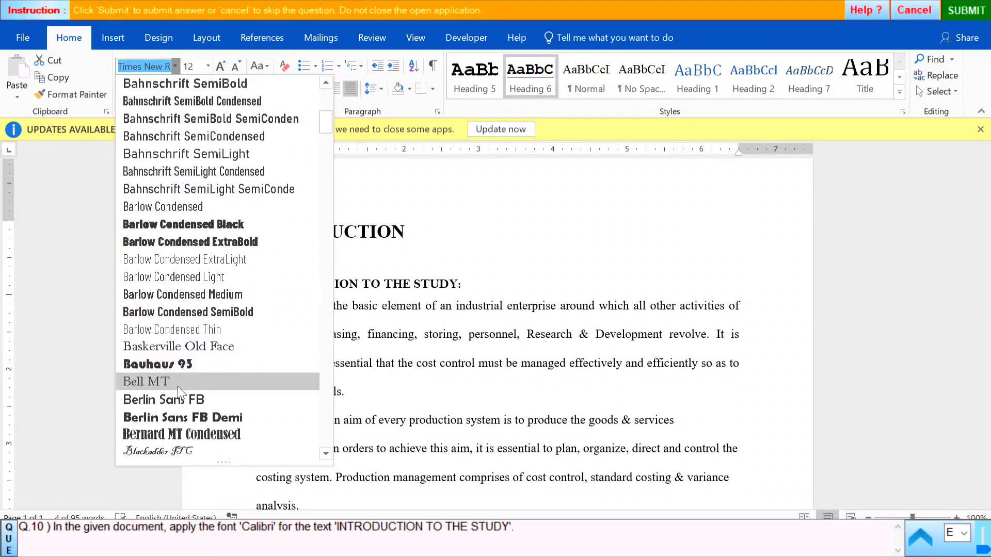
scroll(151, 326, "down", 3)
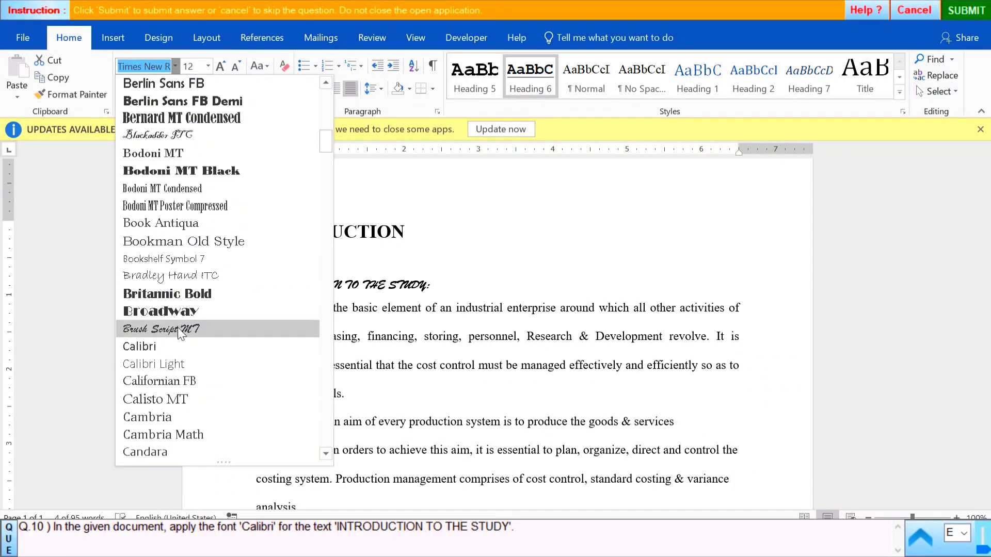
left_click(145, 345)
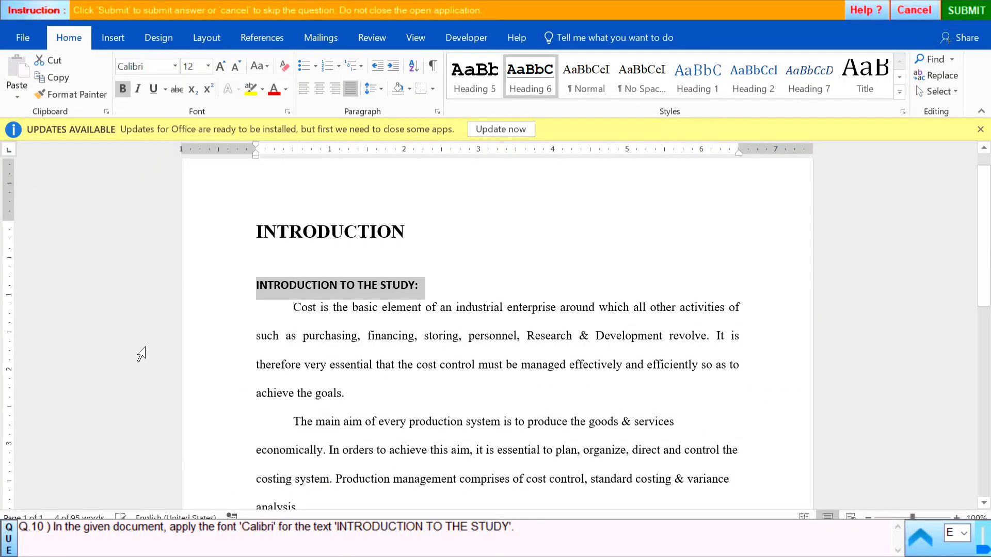
- Deselect the heading and submit the answer to question 10
left_click(626, 222)
left_click(967, 16)
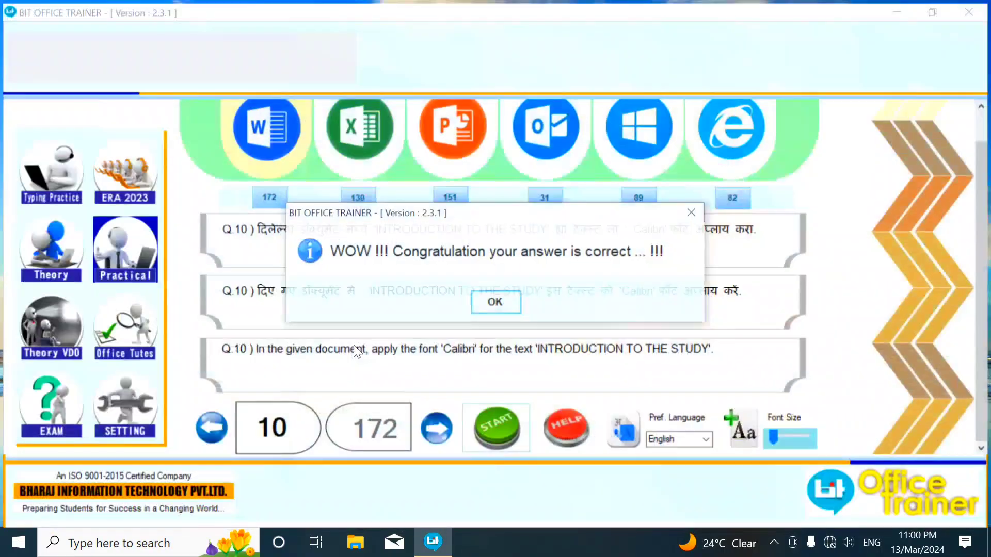
left_click(493, 305)
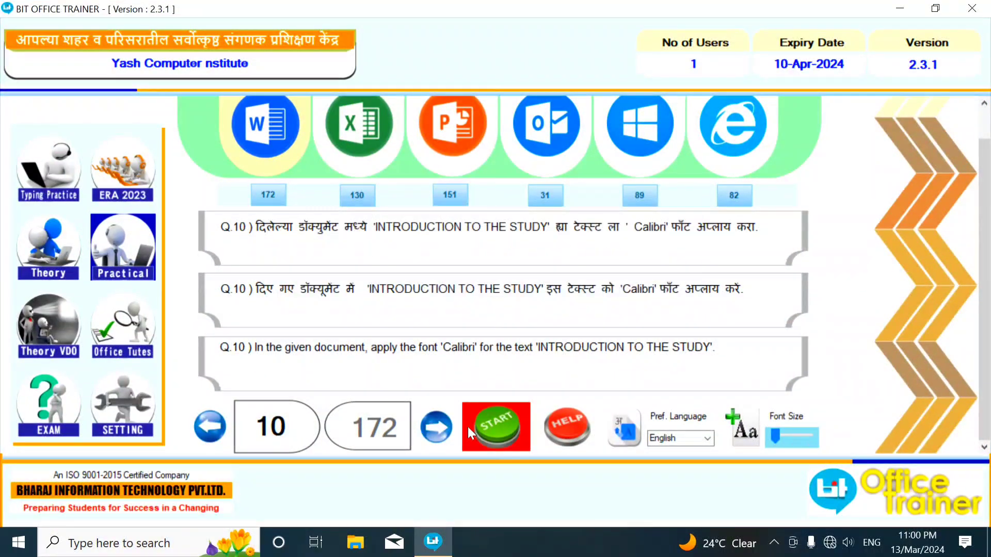
- Complete Word question 11 by setting the font size of the second numbered sentence to 14, and submit the answer
left_click(432, 433)
left_click(514, 425)
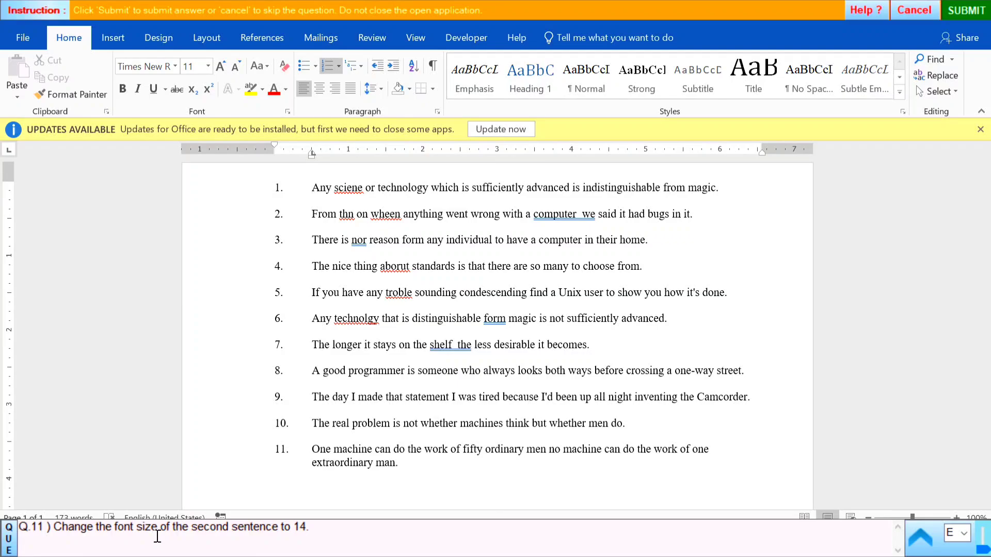
left_click(238, 219)
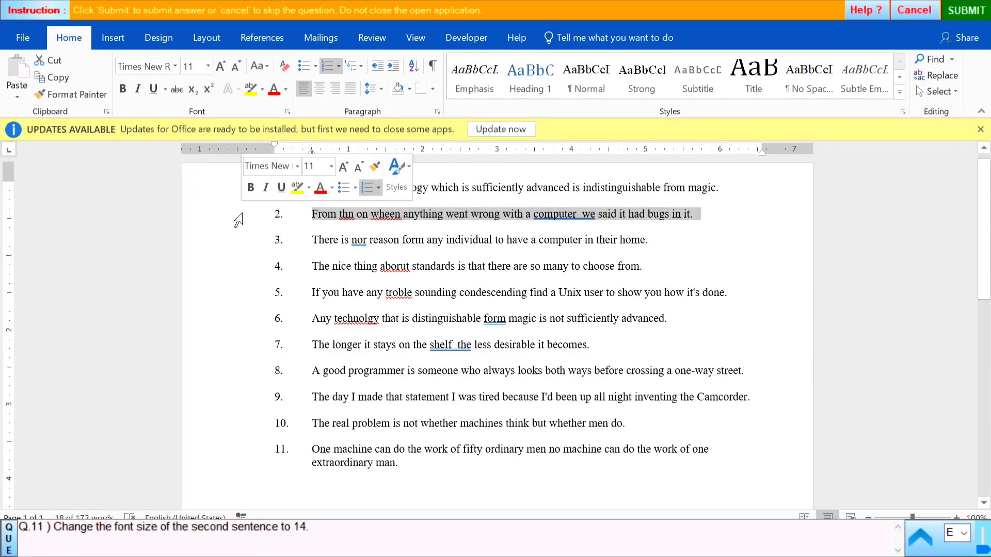
left_click(209, 66)
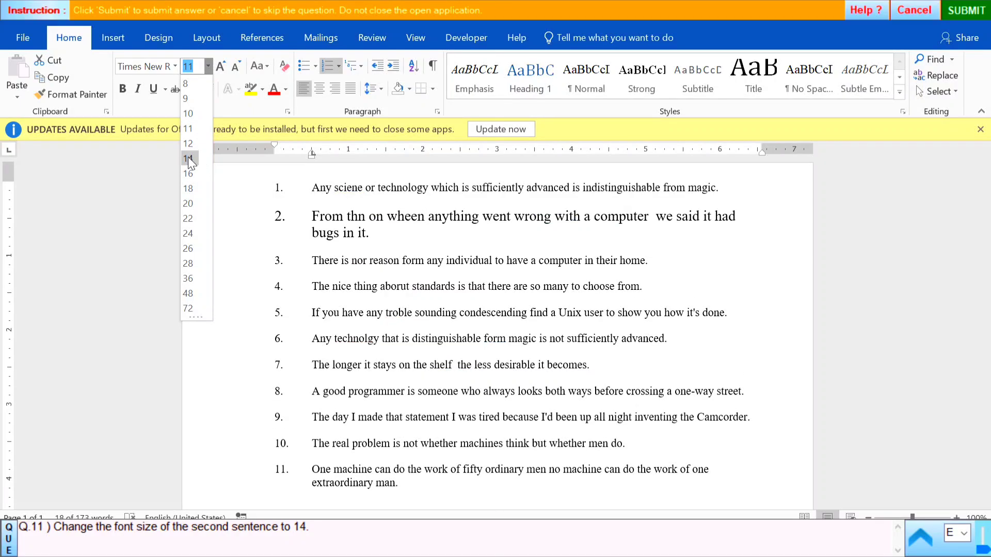
left_click(220, 67)
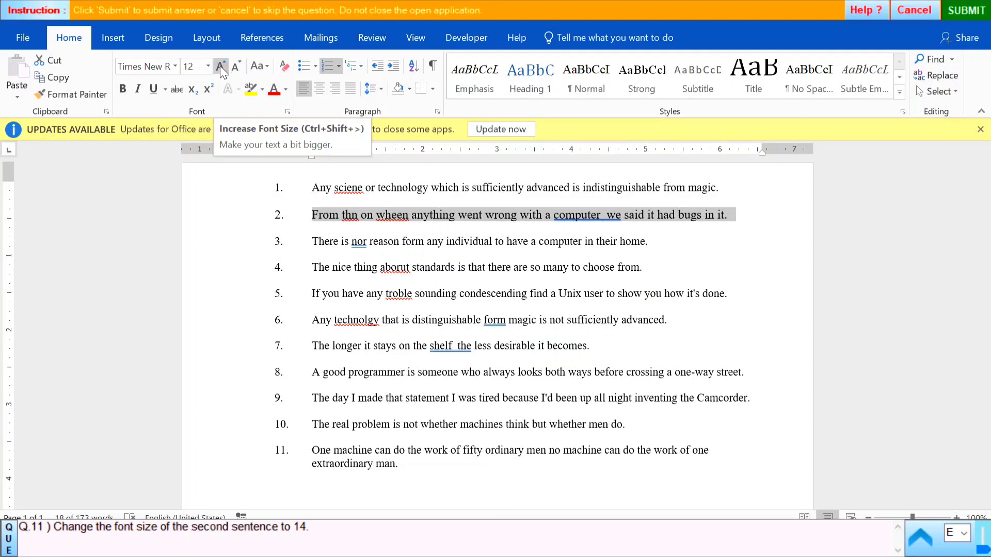
left_click(220, 66)
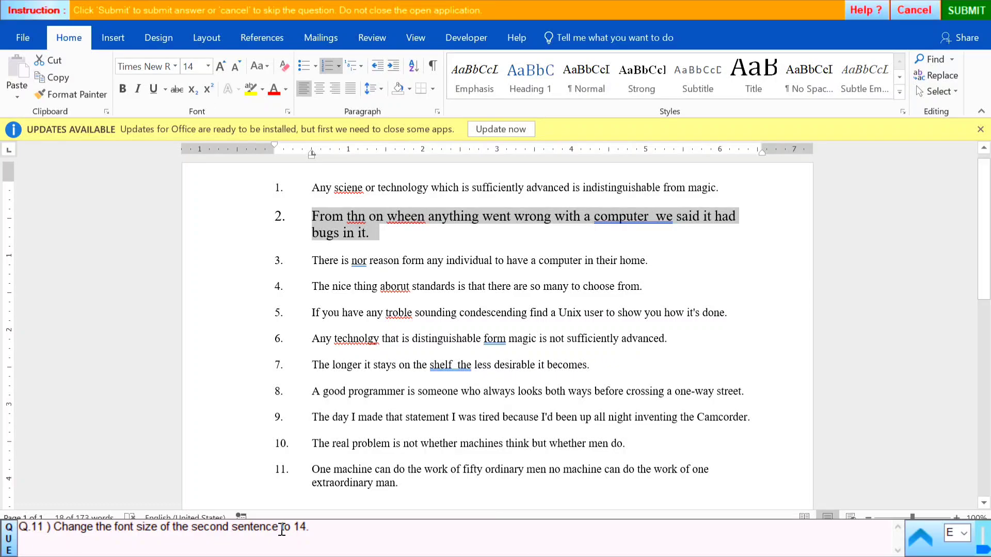
left_click(966, 10)
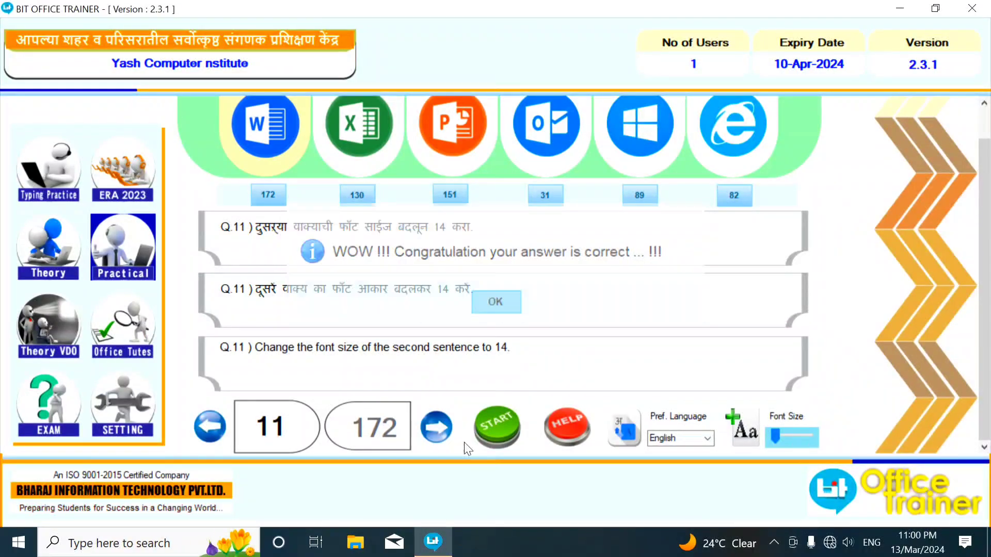
- Complete Word question 12 by applying the Subscript effect to the third numbered sentence, and submit the answer
left_click(428, 431)
left_click(496, 425)
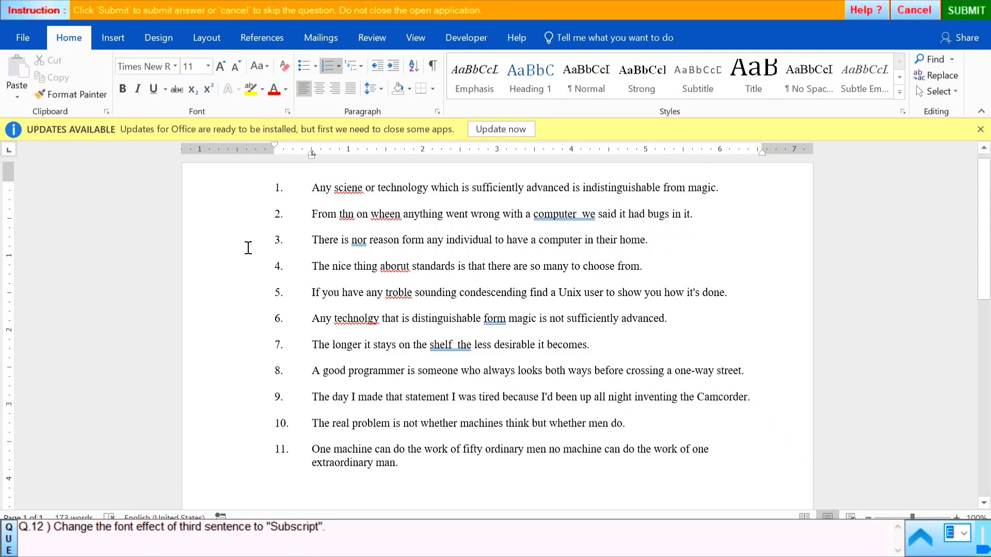
left_click(229, 244)
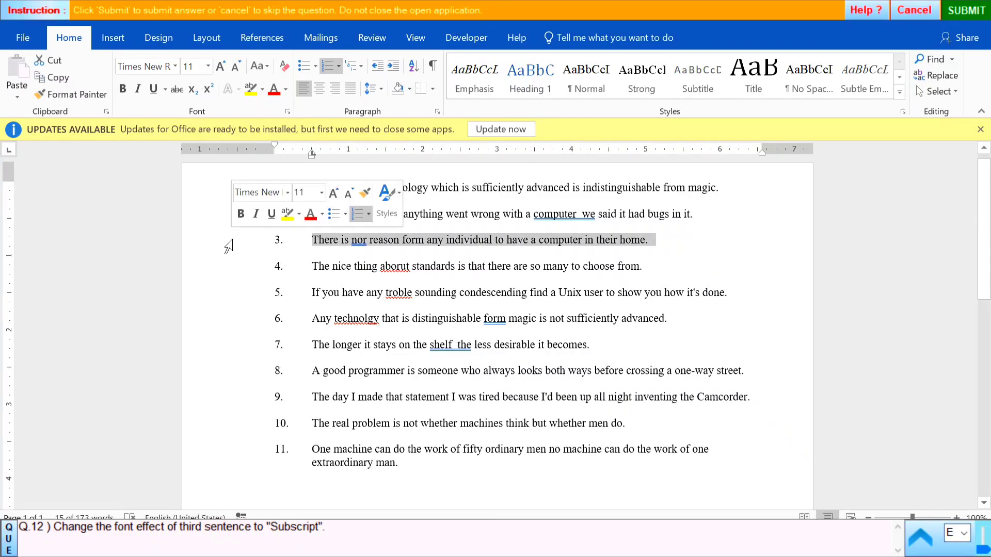
left_click(193, 90)
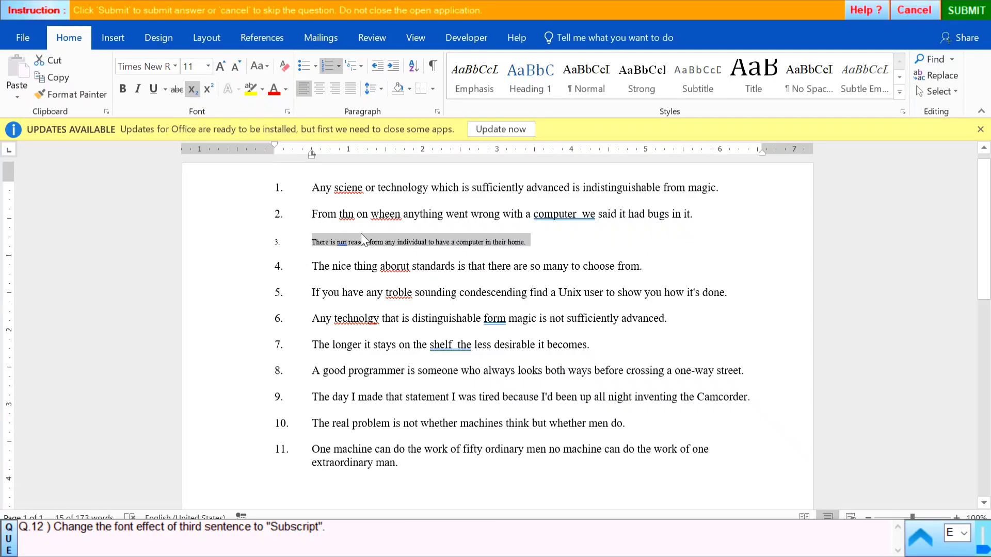
left_click(970, 12)
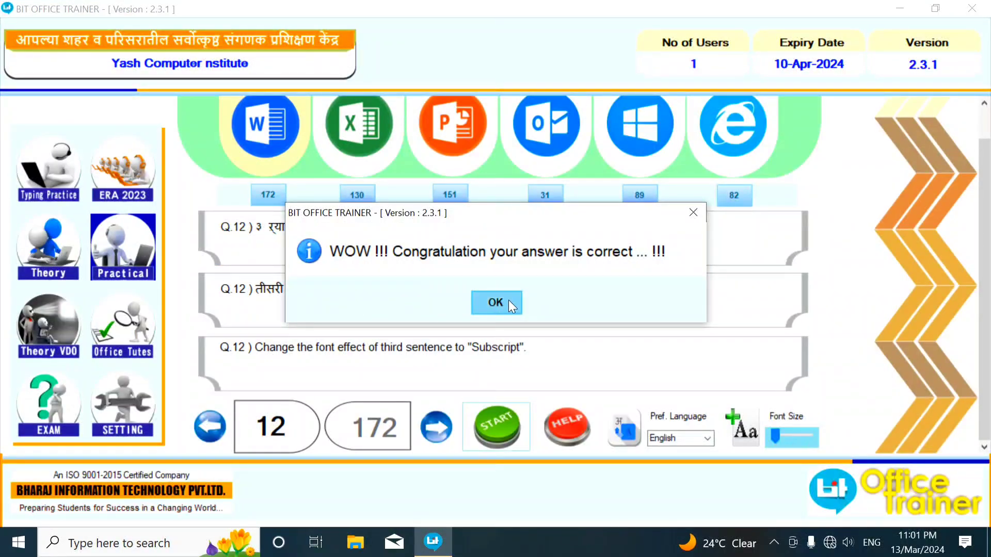
left_click(495, 303)
- Complete Word question 13 by applying the Calibri font to the third numbered sentence, and submit the answer
left_click(437, 425)
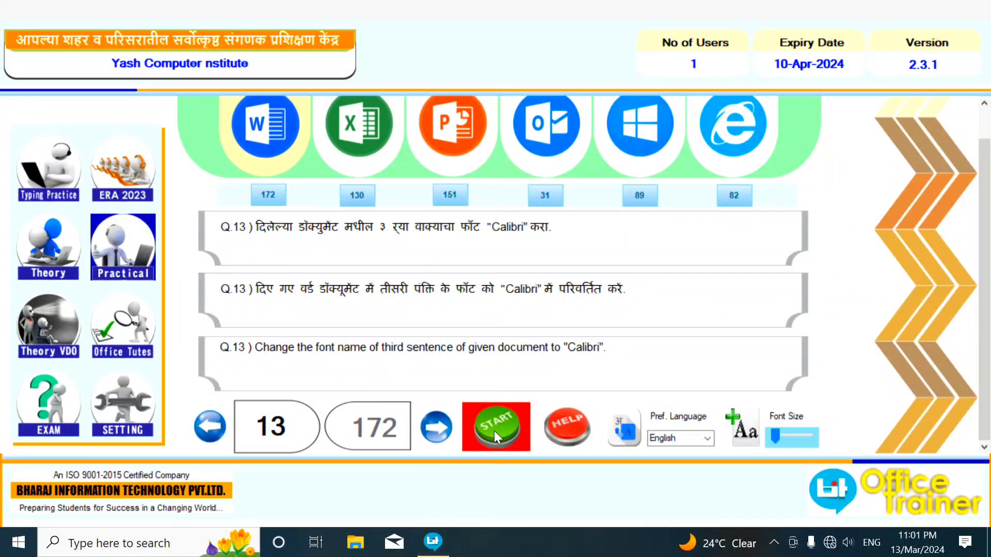
left_click(493, 431)
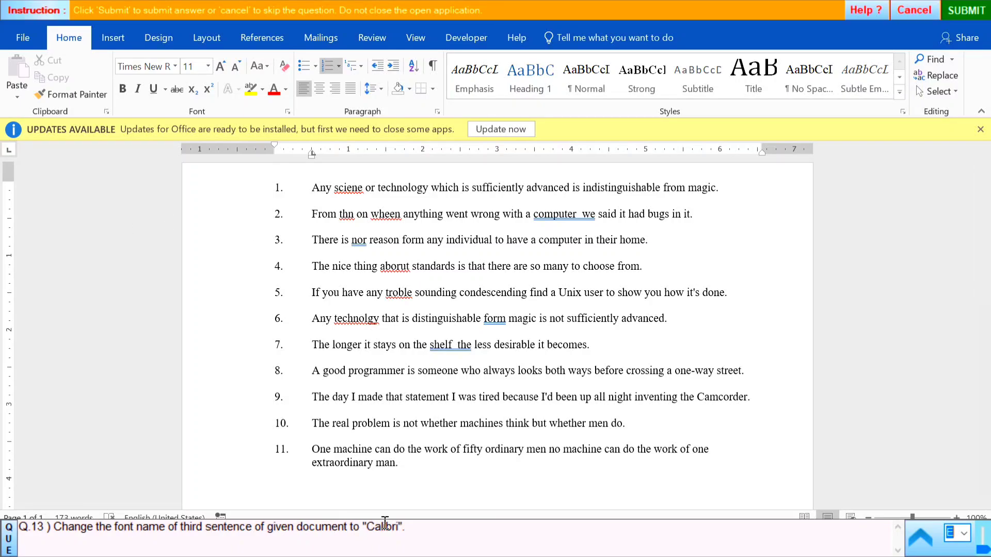
left_click(224, 247)
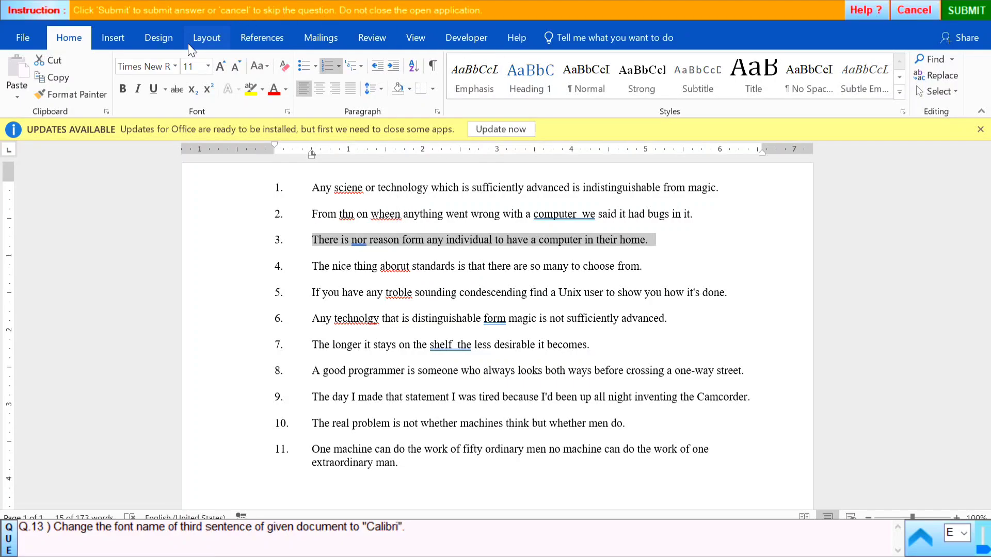
left_click(175, 67)
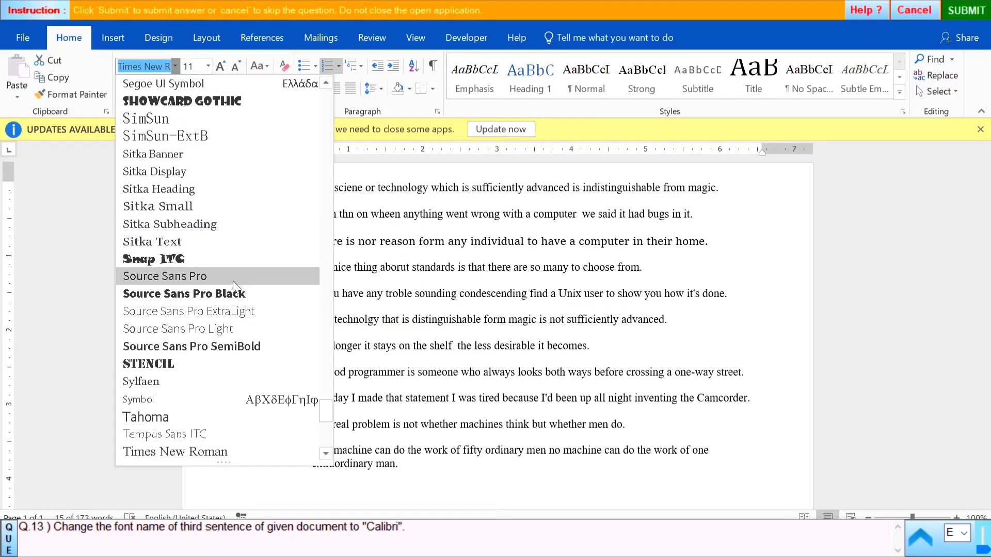
left_click_drag(320, 405, 327, 164)
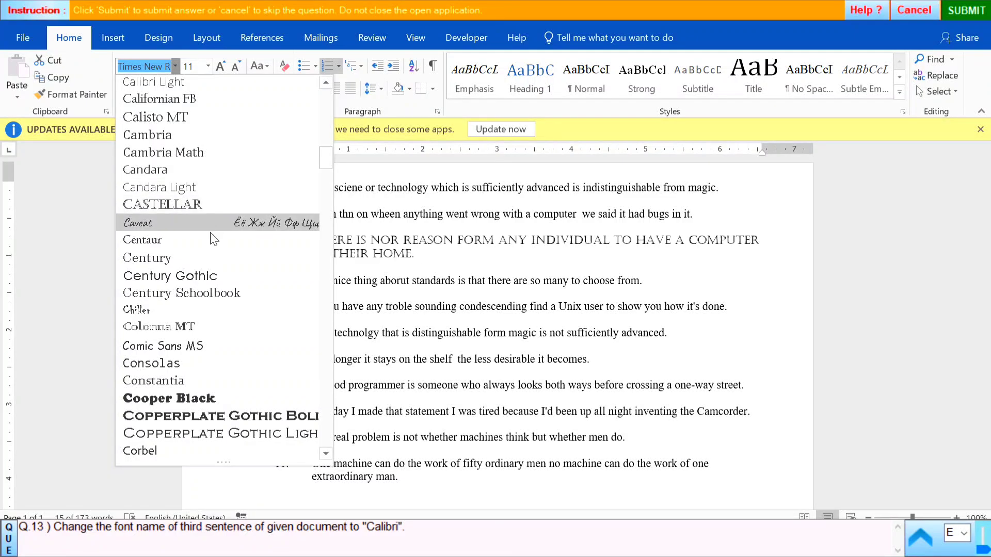
scroll(206, 222, "up", 2)
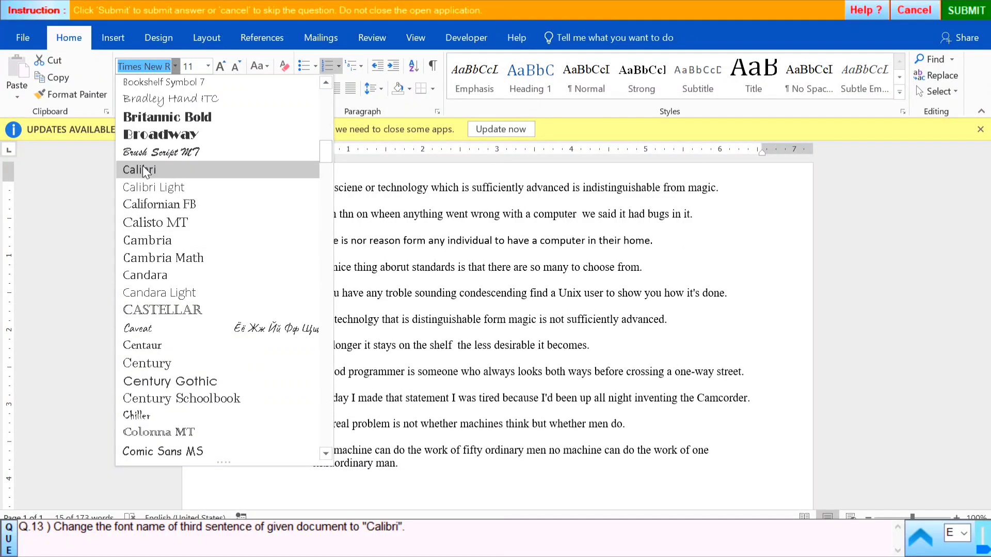
left_click(145, 170)
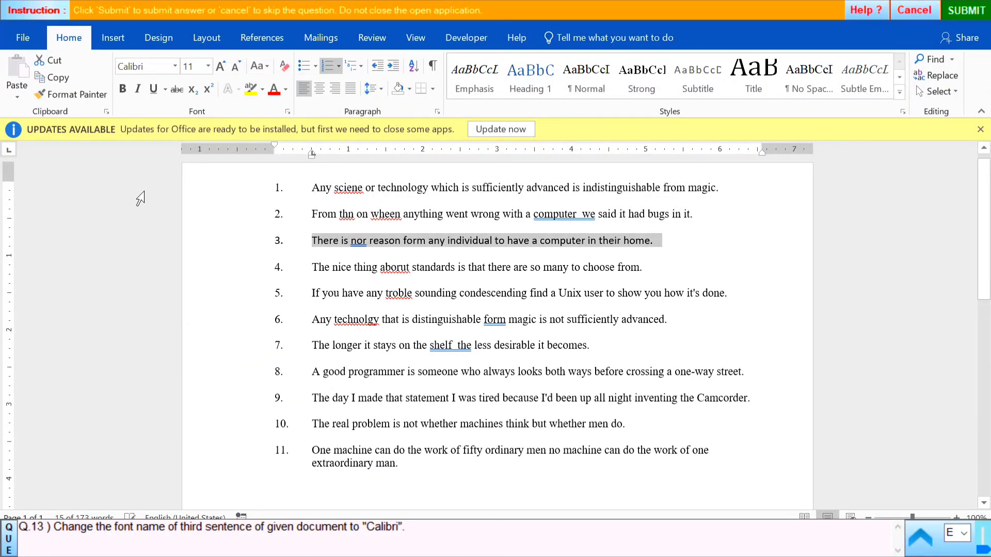
left_click(966, 10)
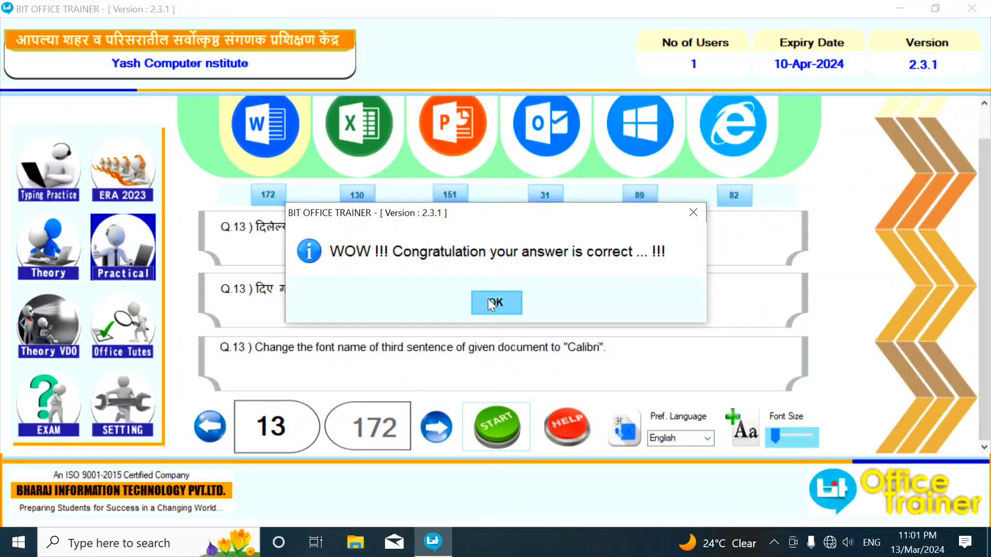
left_click(490, 299)
- Start Word question 14 and apply the Times New Roman font to the second numbered sentence
left_click(431, 437)
left_click(497, 429)
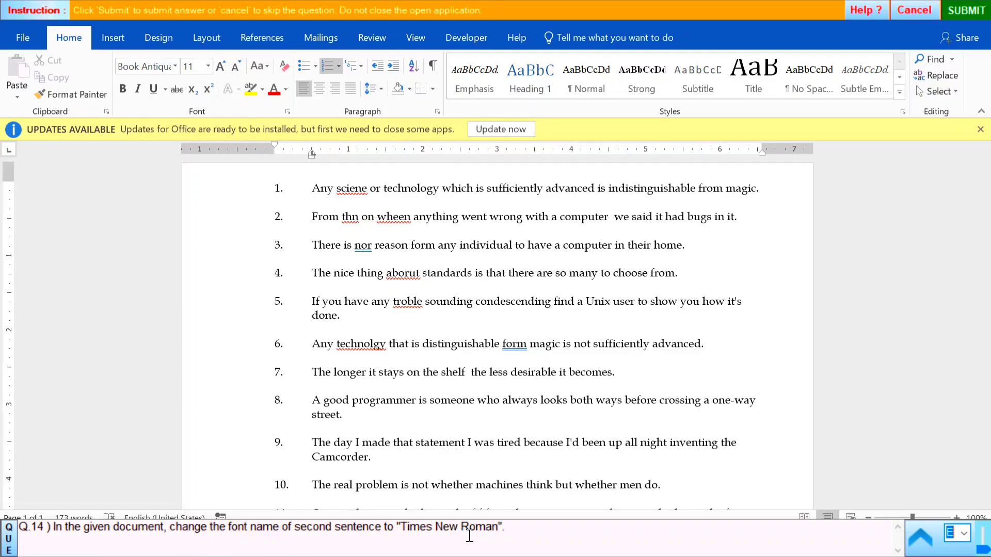
scroll(425, 501, "up", 1)
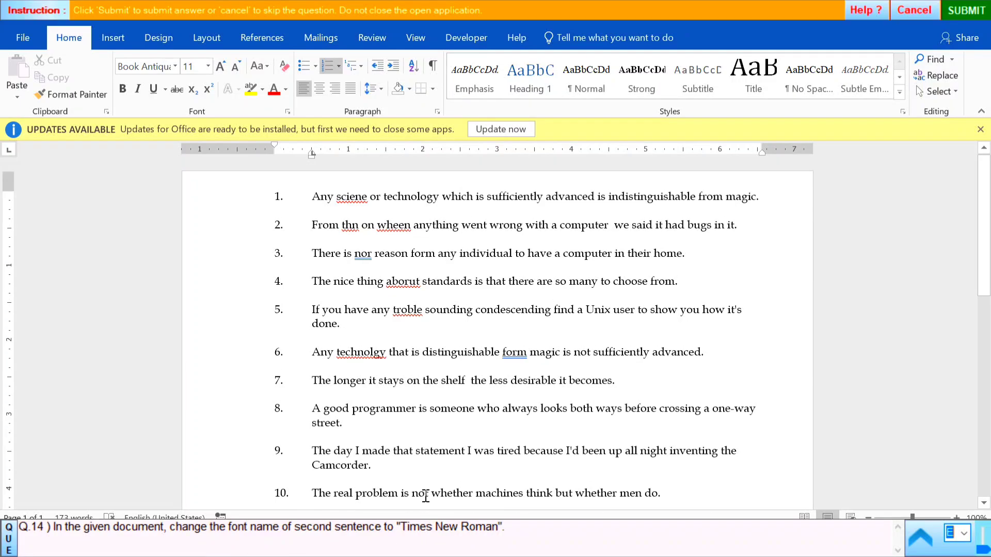
left_click(240, 233)
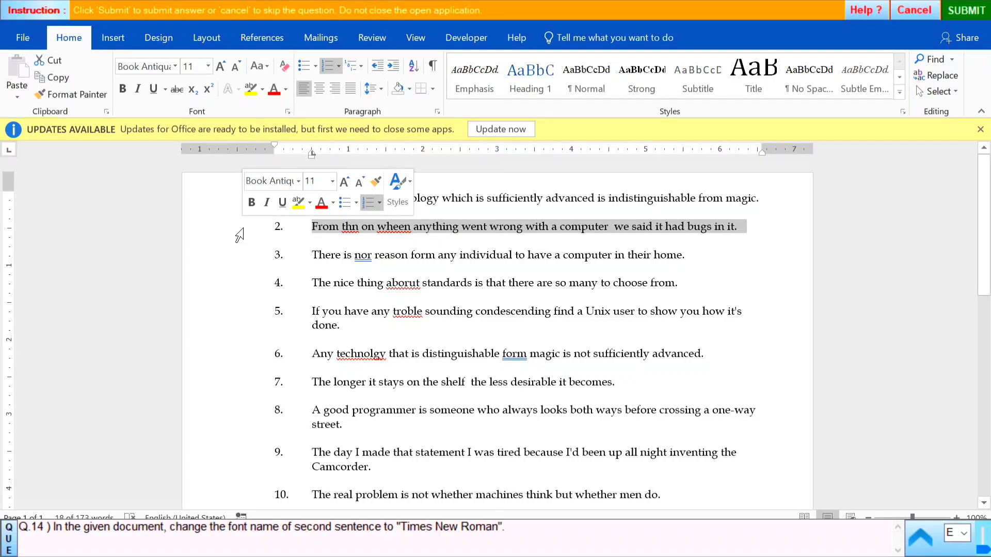
left_click(174, 67)
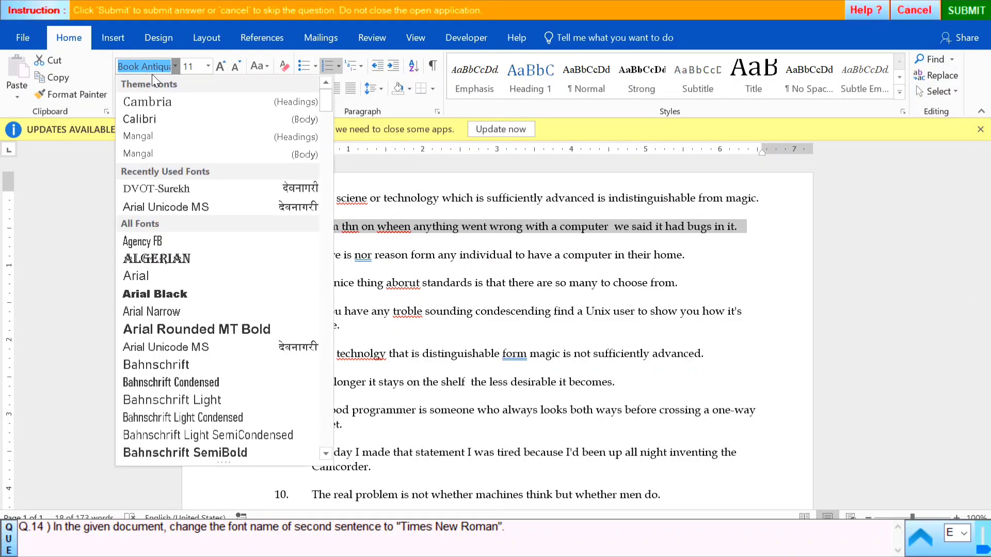
type("Time")
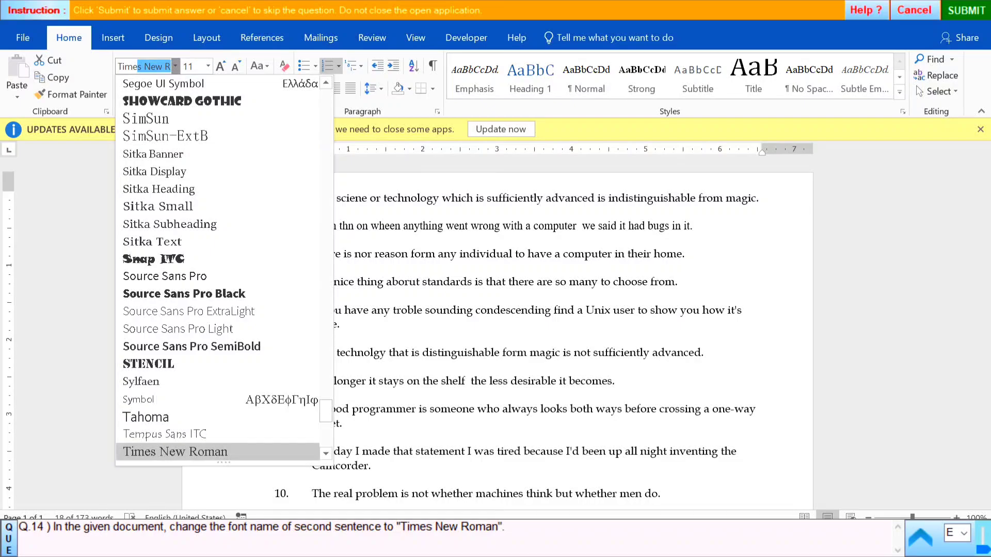
key("BackSpace")
type("s New R")
key("Return")
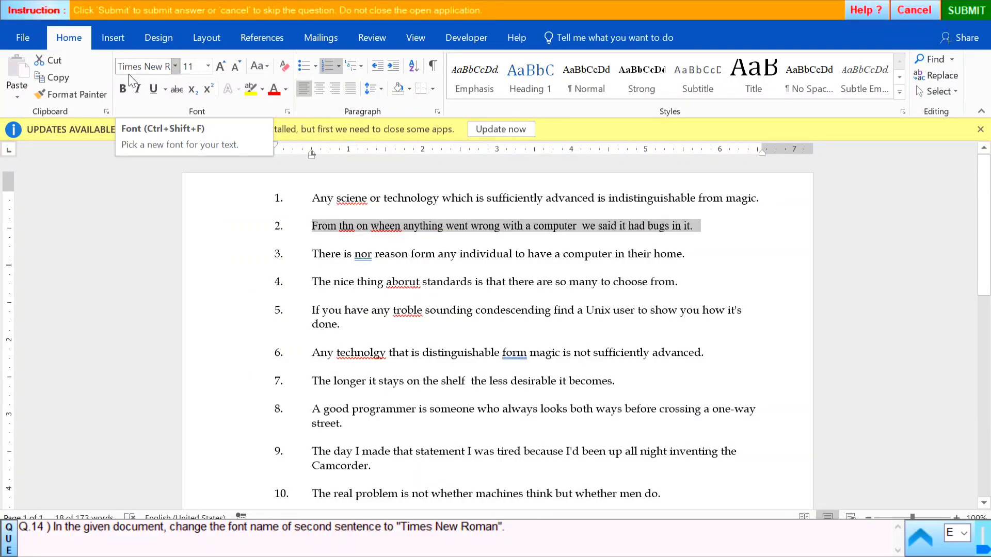
- Reapply Times New Roman to the second sentence from the list of all fonts, and submit the answer to question 14
left_click(176, 66)
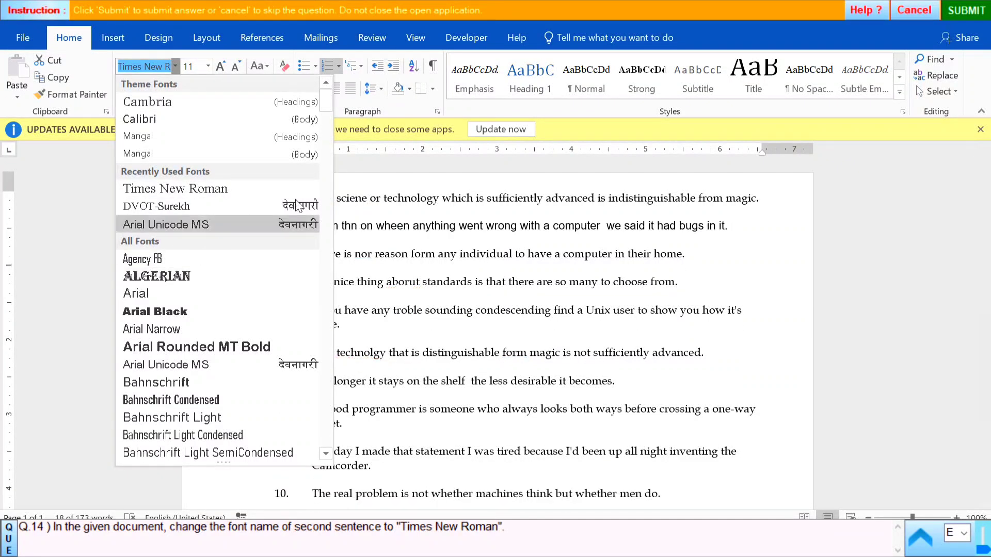
left_click_drag(322, 105, 353, 431)
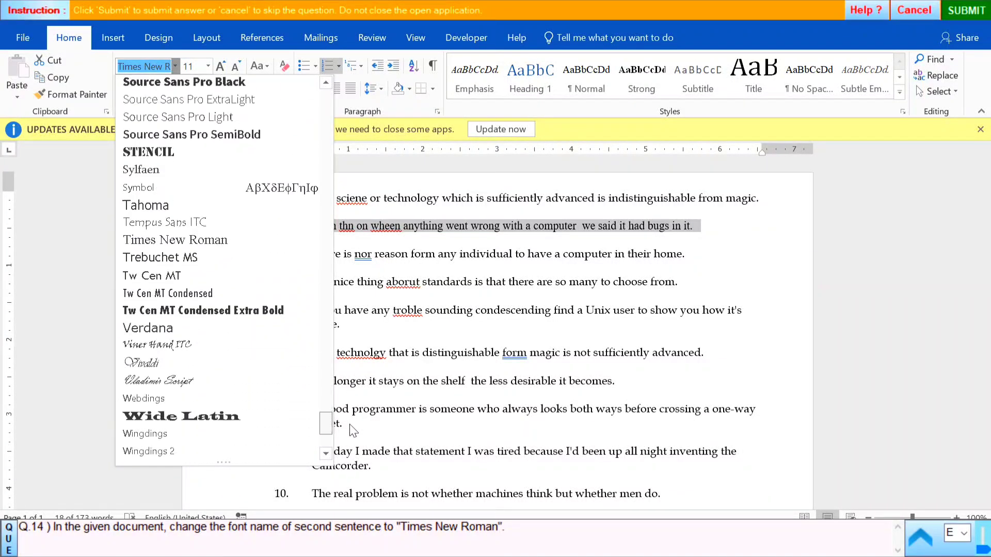
left_click(170, 242)
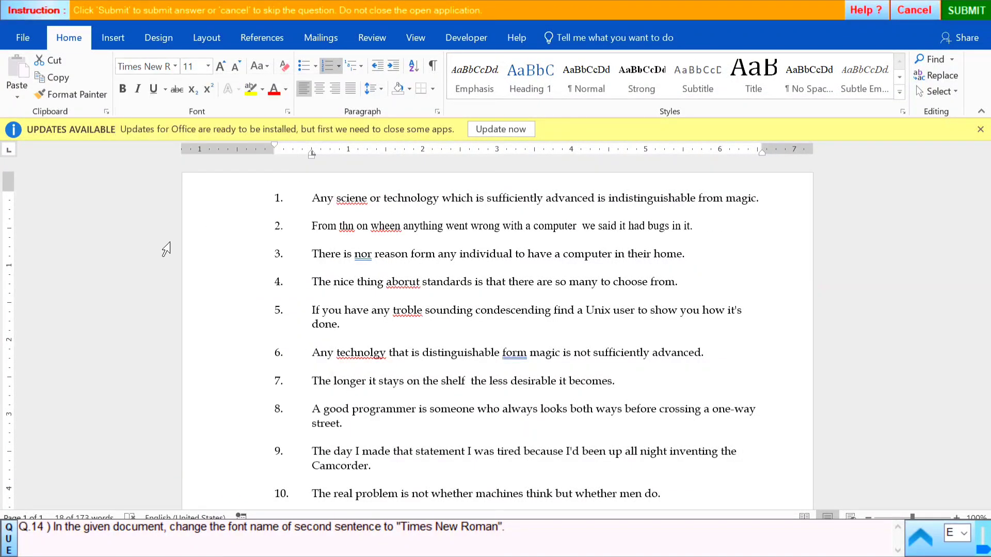
left_click(967, 11)
left_click(497, 305)
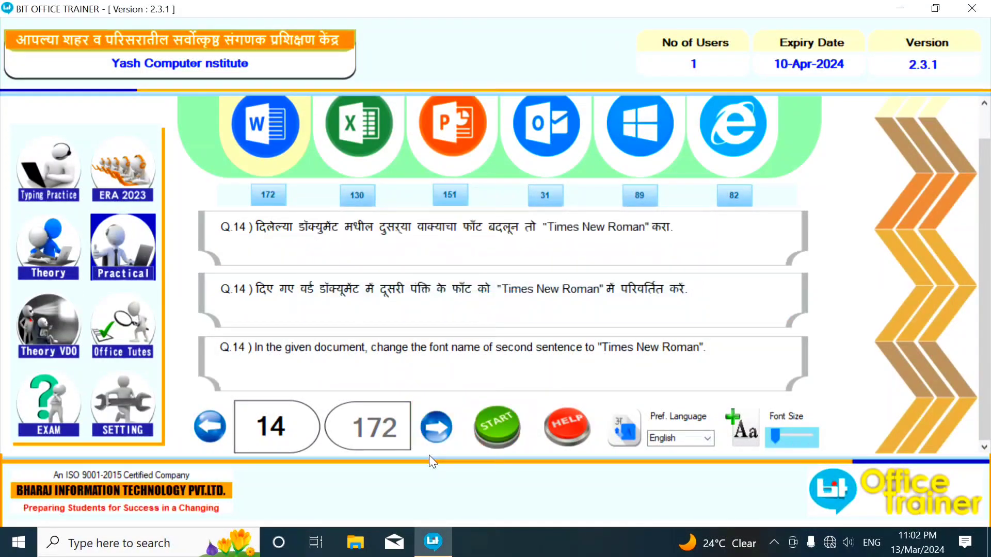
- Complete Word question 15 by setting the font size of the seventh numbered sentence to 48, and submit the answer
left_click(440, 430)
left_click(507, 433)
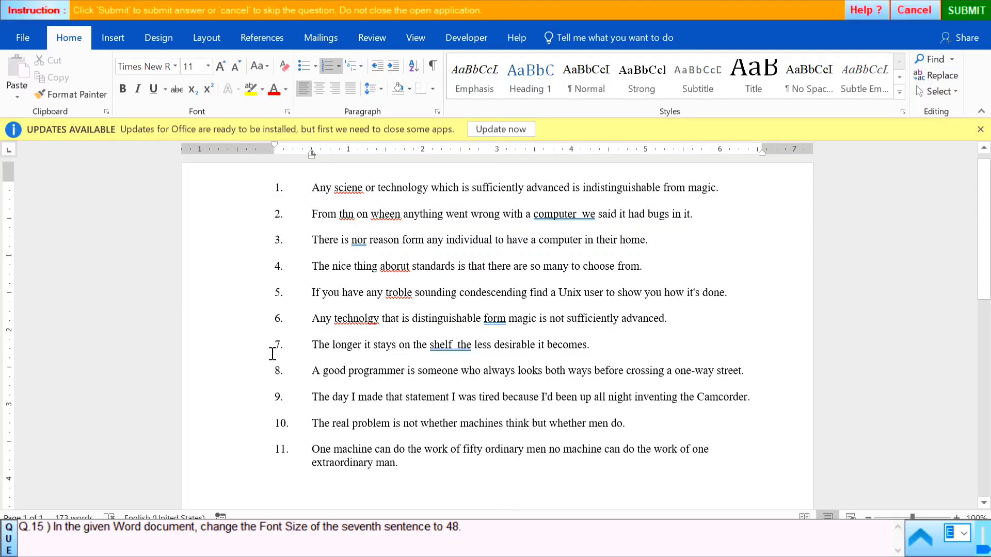
left_click(241, 352)
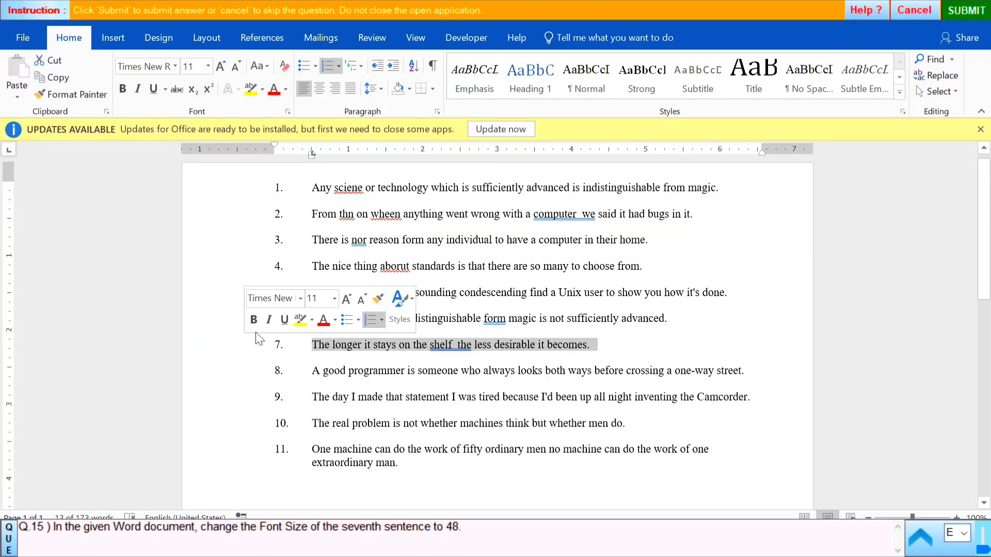
left_click(221, 67)
left_click(221, 67)
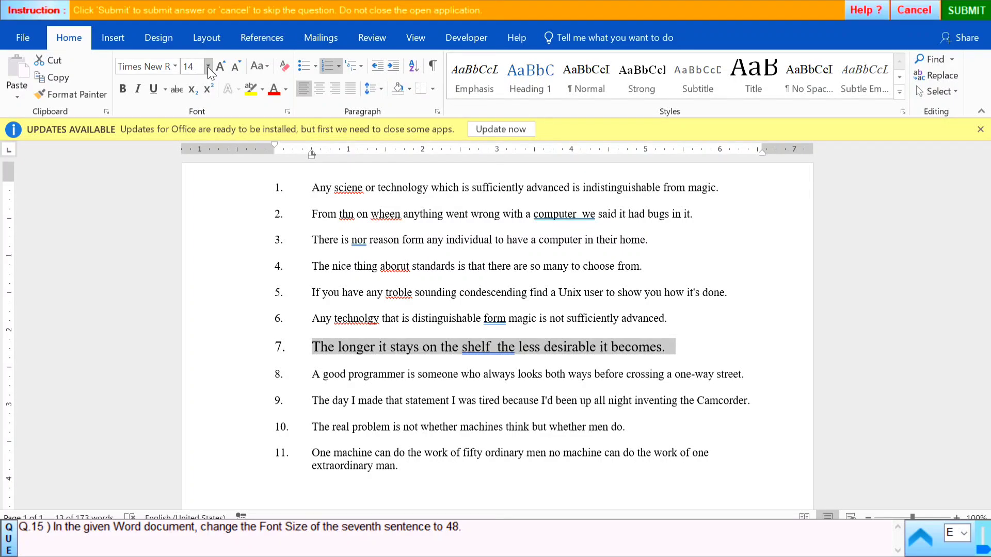
left_click(208, 67)
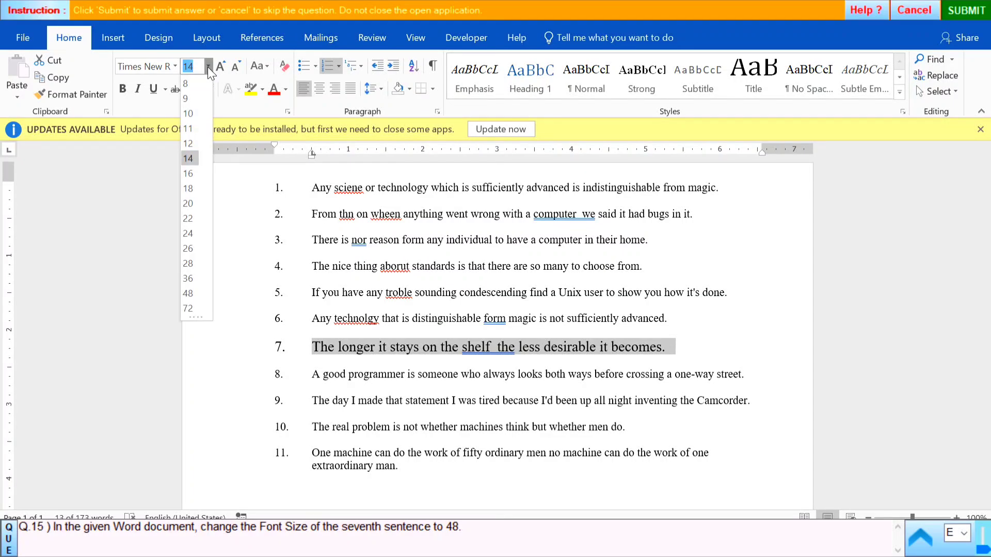
left_click(187, 294)
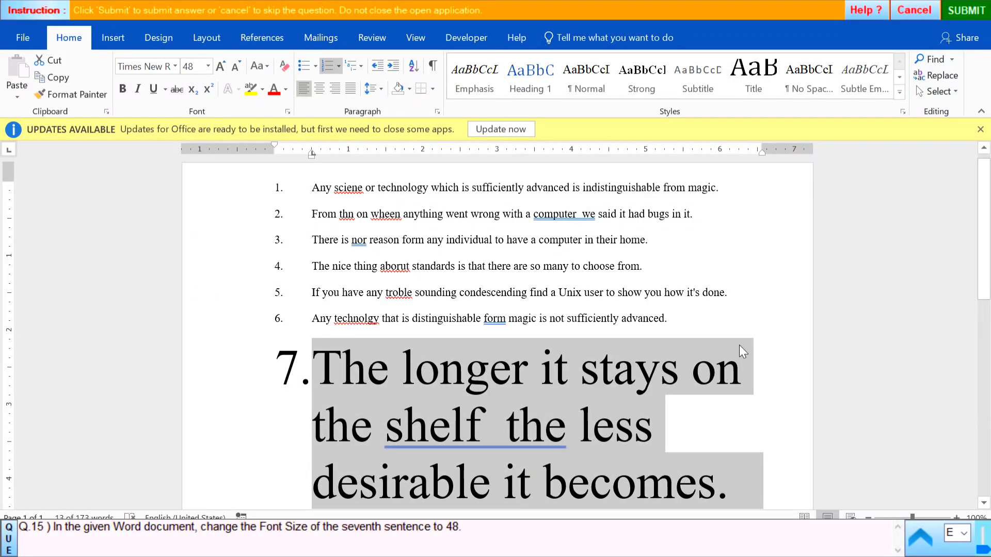
left_click(772, 285)
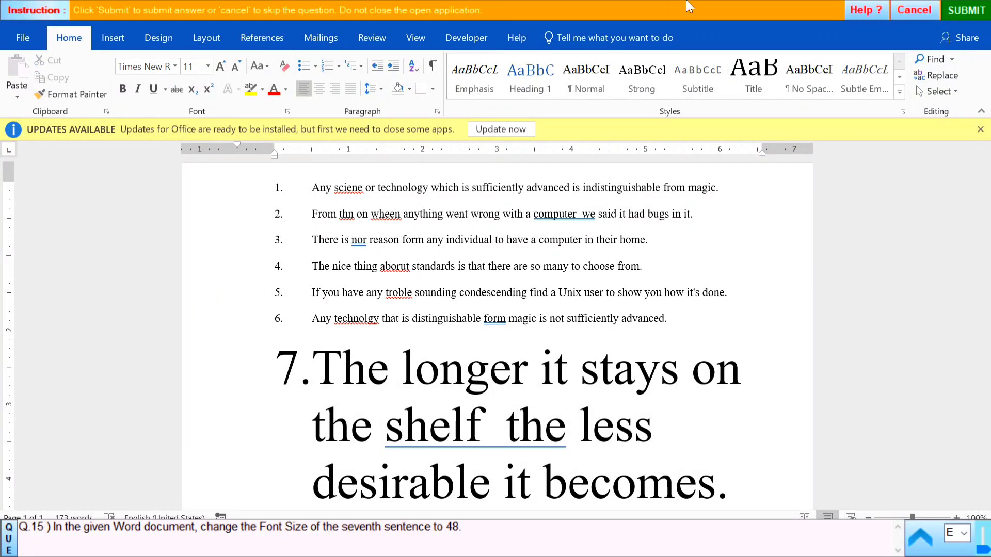
left_click(973, 15)
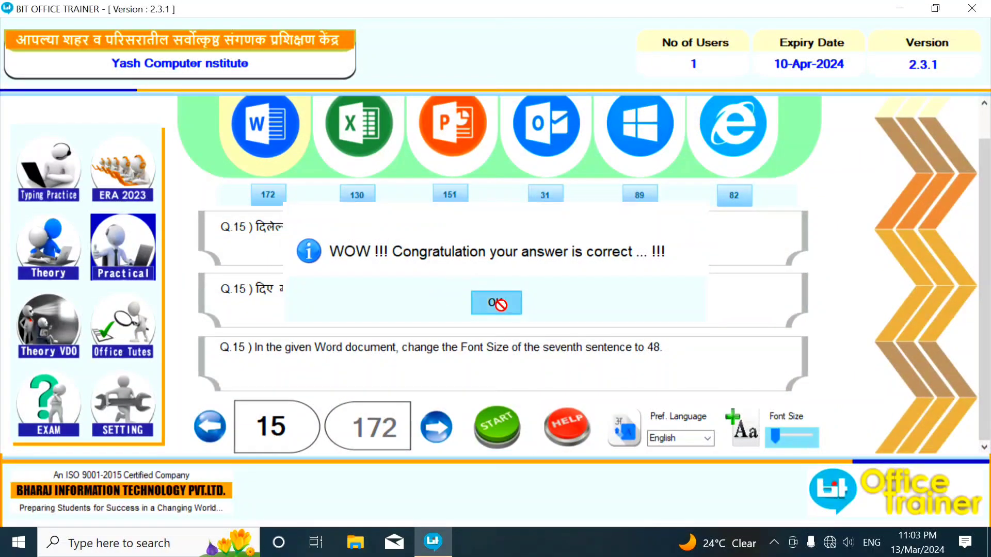
left_click(496, 305)
- Complete Word question 16 by making the third numbered sentence bold and underlined, and submit the answer
left_click(436, 433)
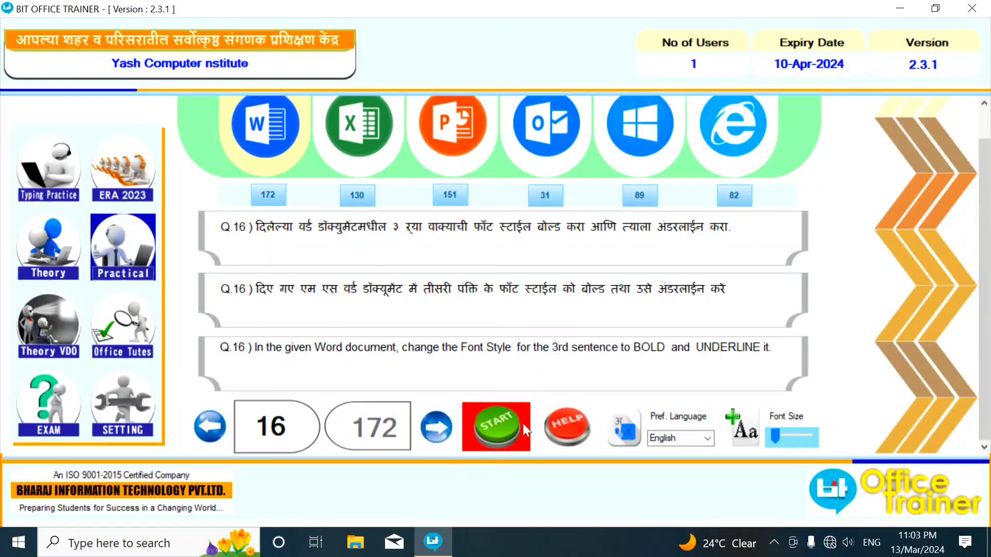
left_click(497, 422)
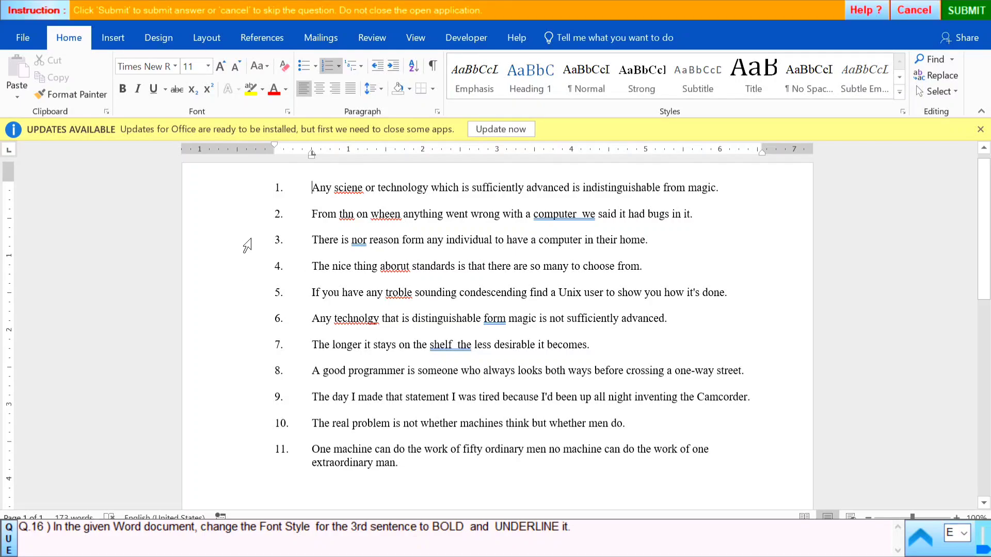
left_click(247, 243)
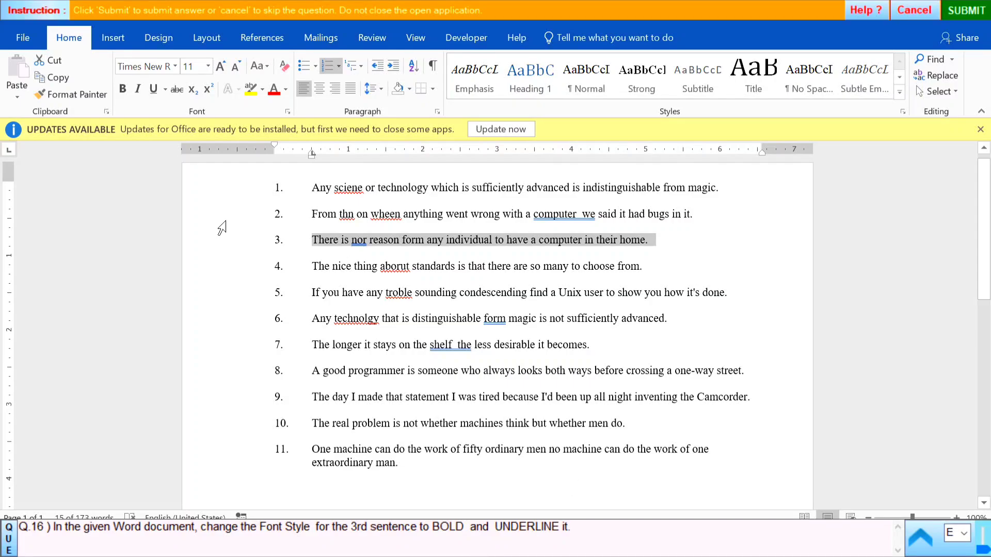
left_click(123, 89)
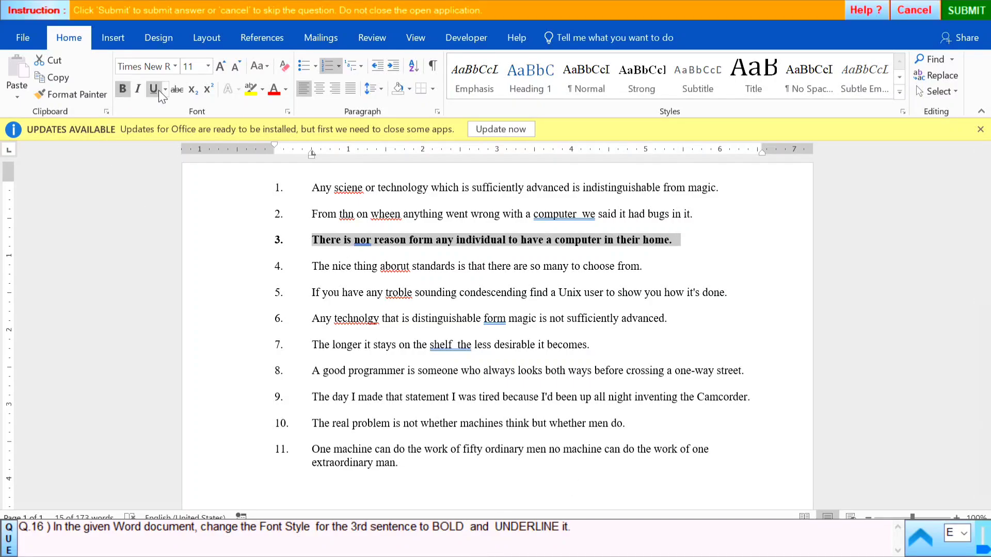
left_click(158, 91)
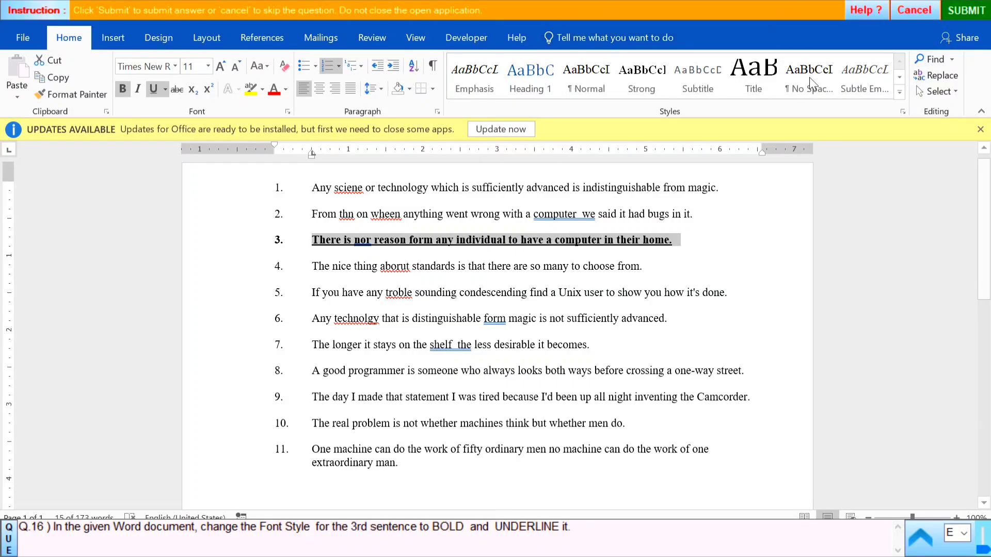
left_click(975, 12)
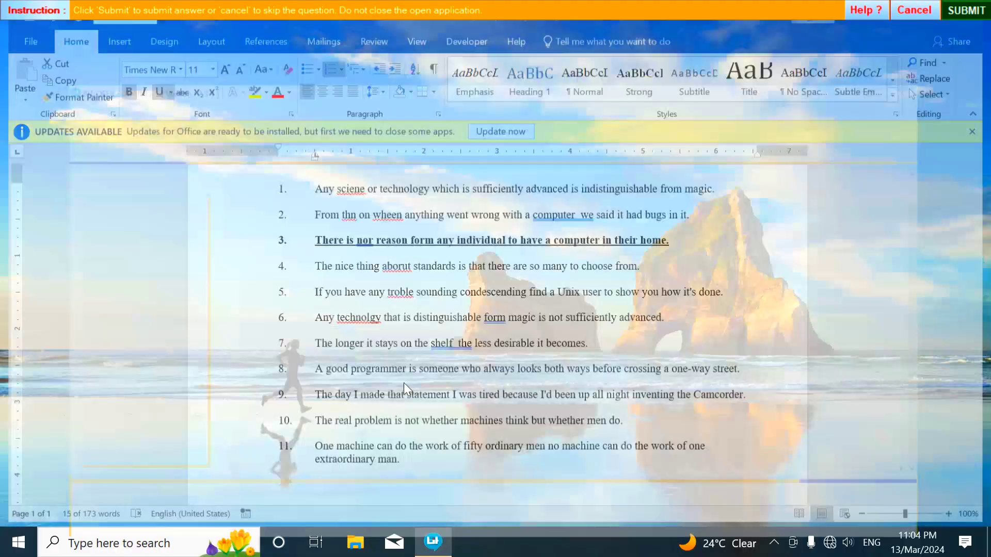
left_click(496, 303)
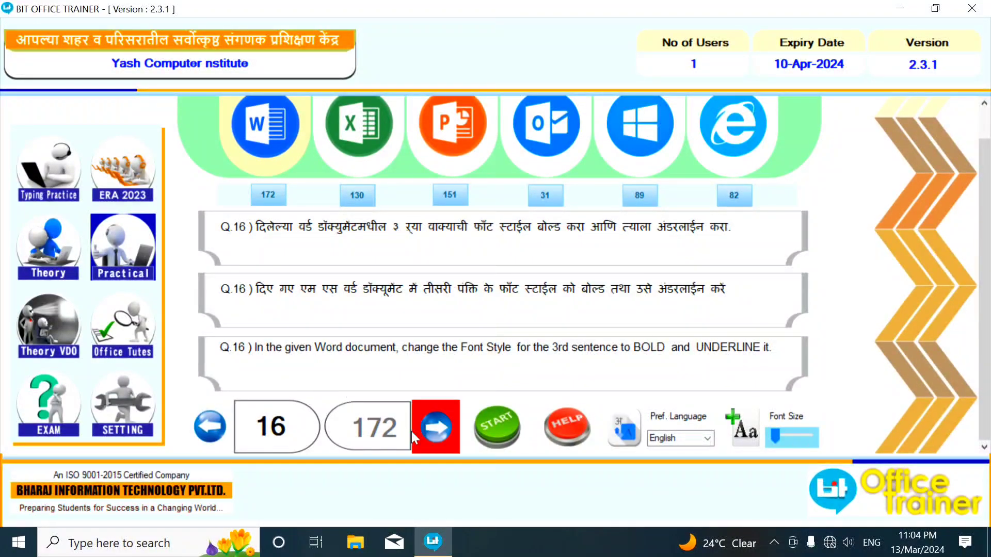
- Complete Word question 17 by changing the font of the first numbered sentence to Calibri, and submit the answer
left_click(435, 432)
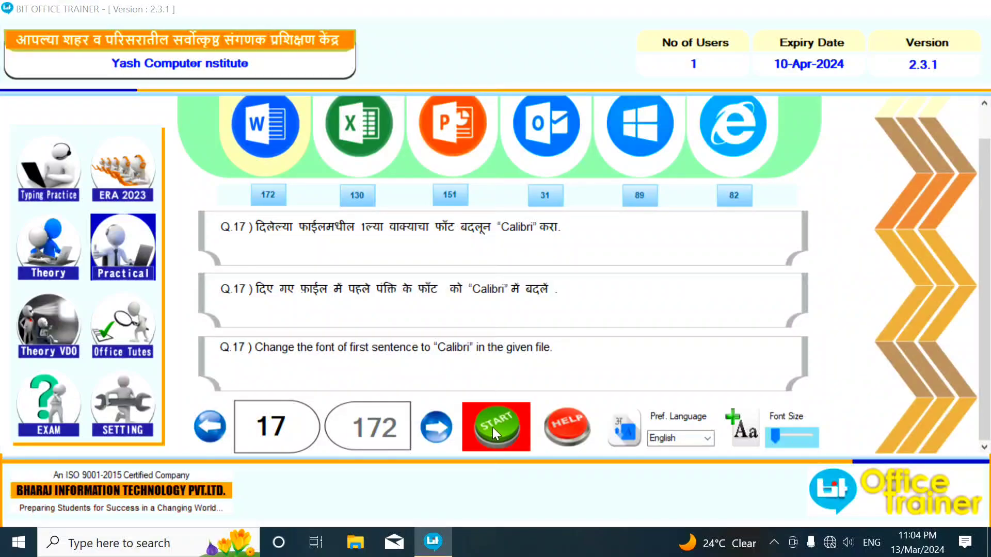
left_click(492, 427)
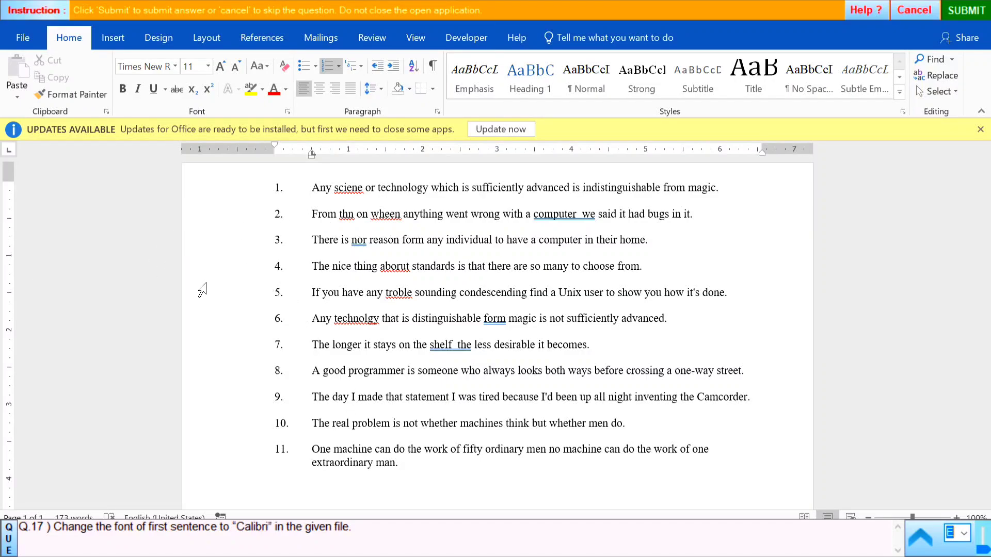
left_click(224, 194)
left_click(173, 66)
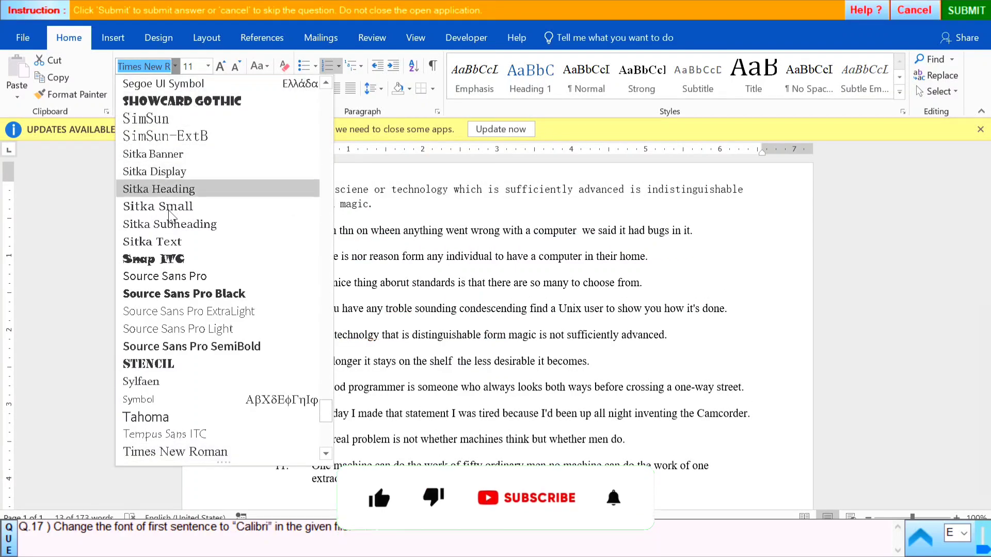
left_click_drag(326, 411, 311, 157)
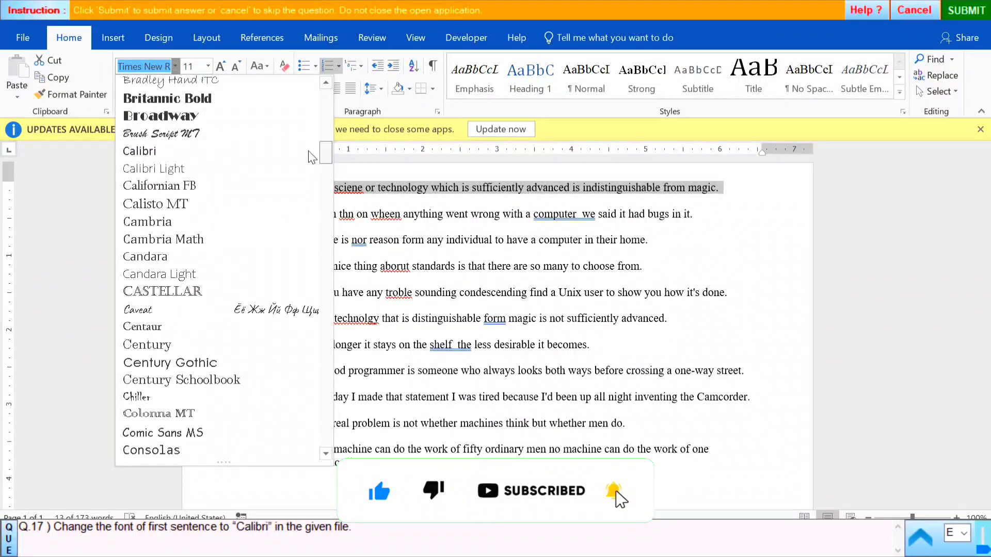
left_click(158, 150)
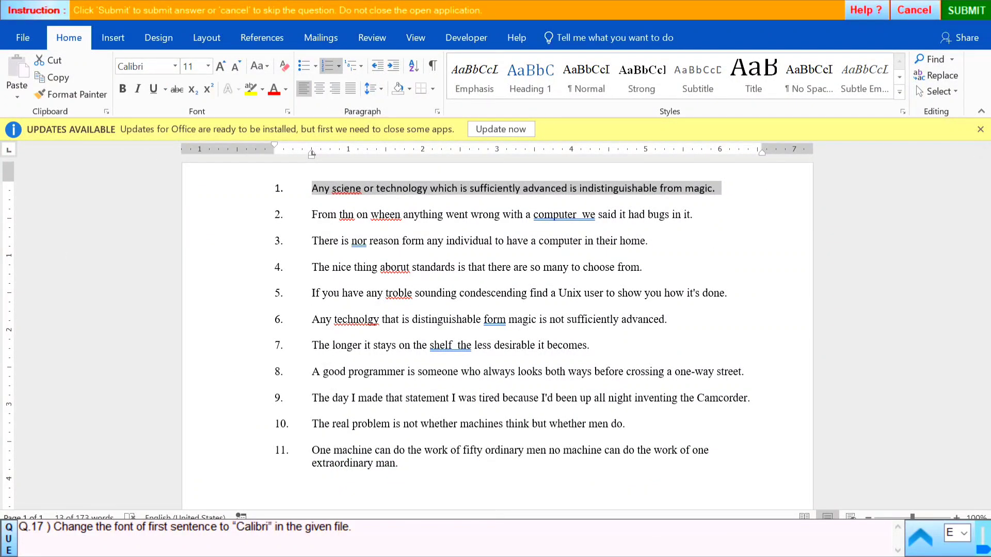
left_click(964, 12)
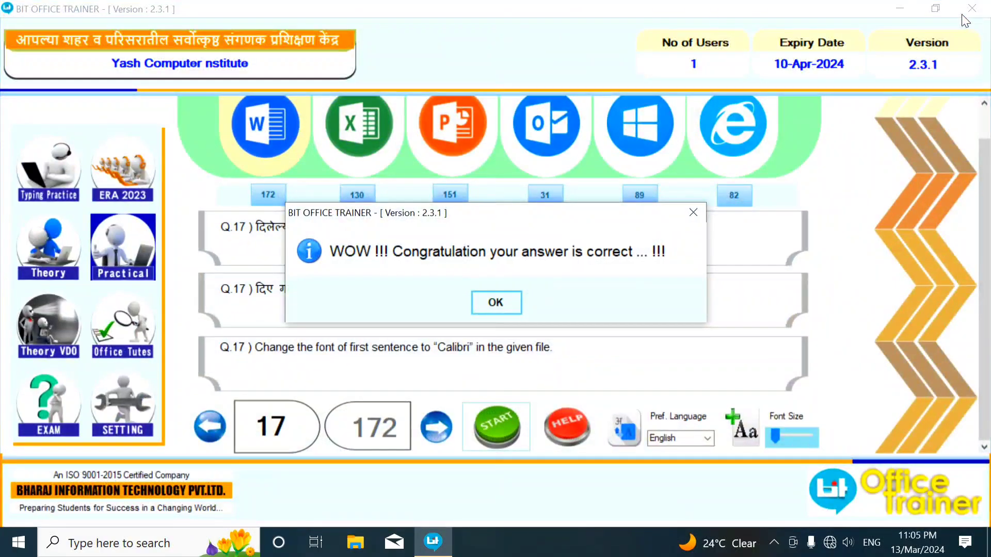
left_click(494, 305)
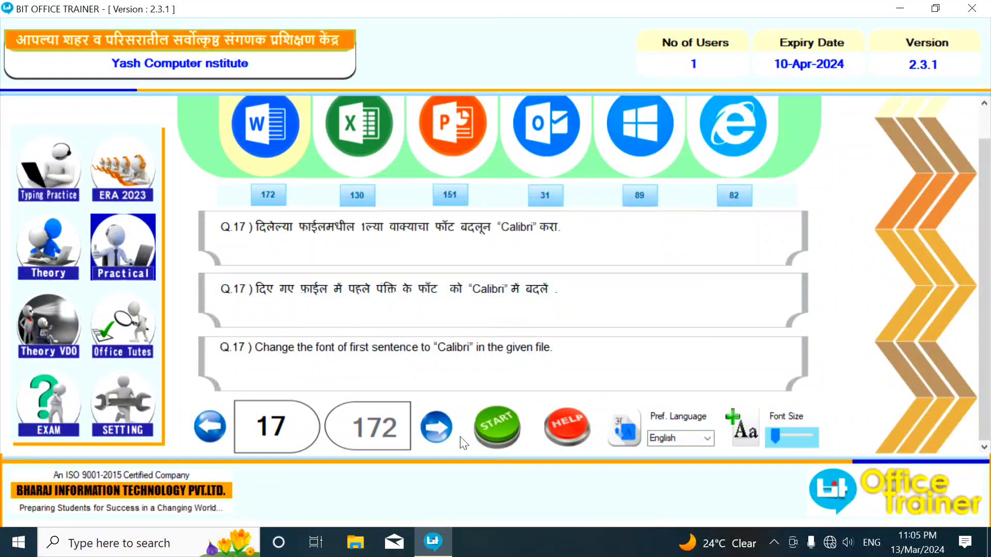
- Start Word question 18 and apply the Verdana font to the fourth numbered sentence
left_click(436, 433)
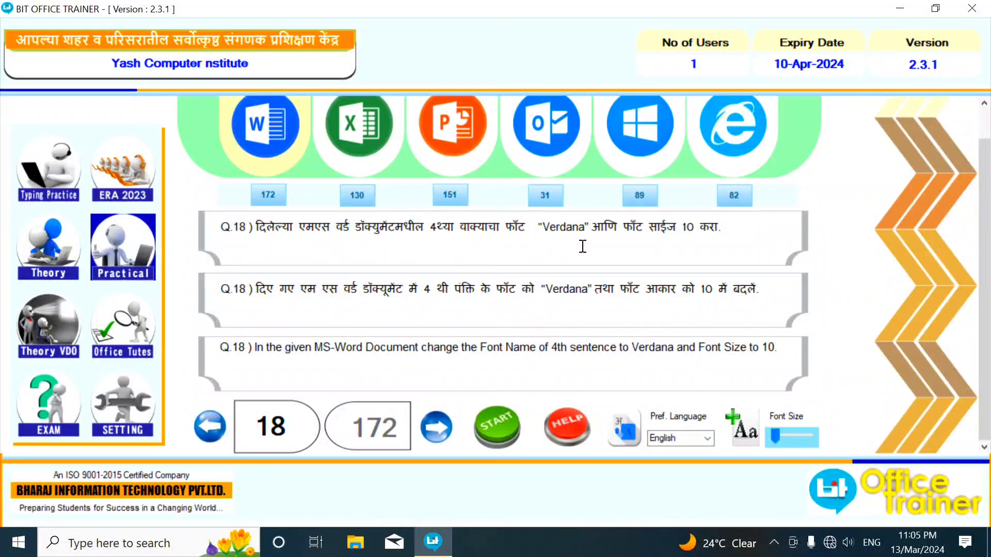
left_click(487, 439)
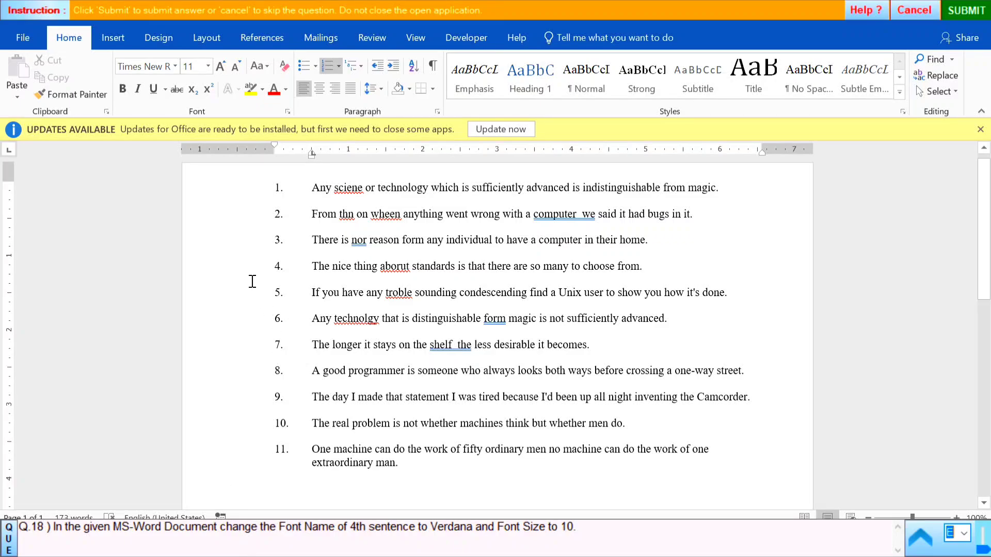
left_click(239, 269)
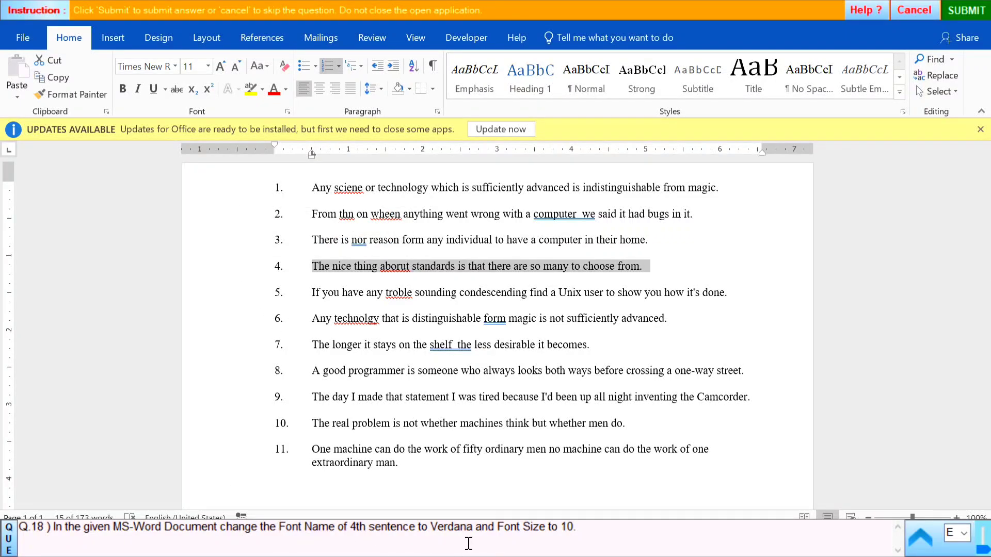
left_click(176, 64)
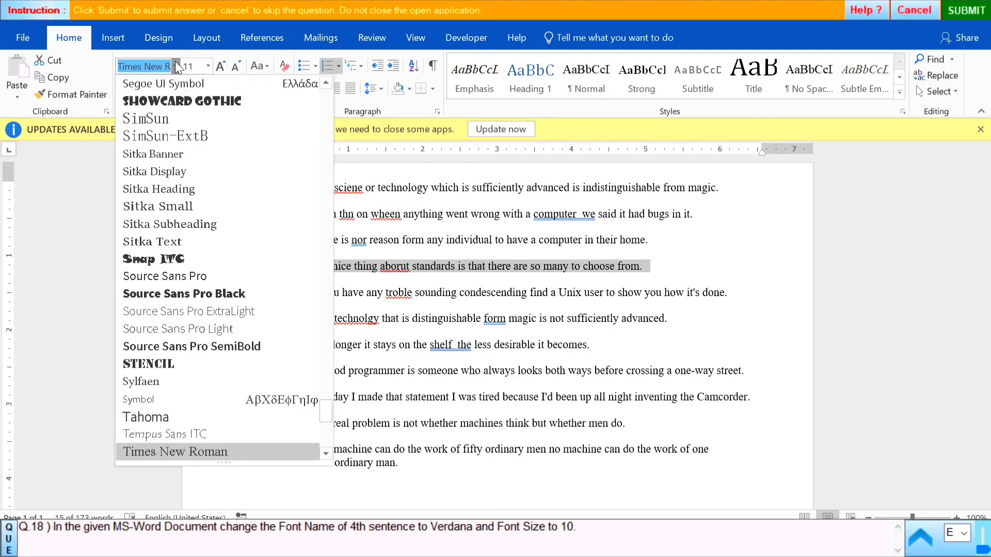
scroll(180, 382, "down", 4)
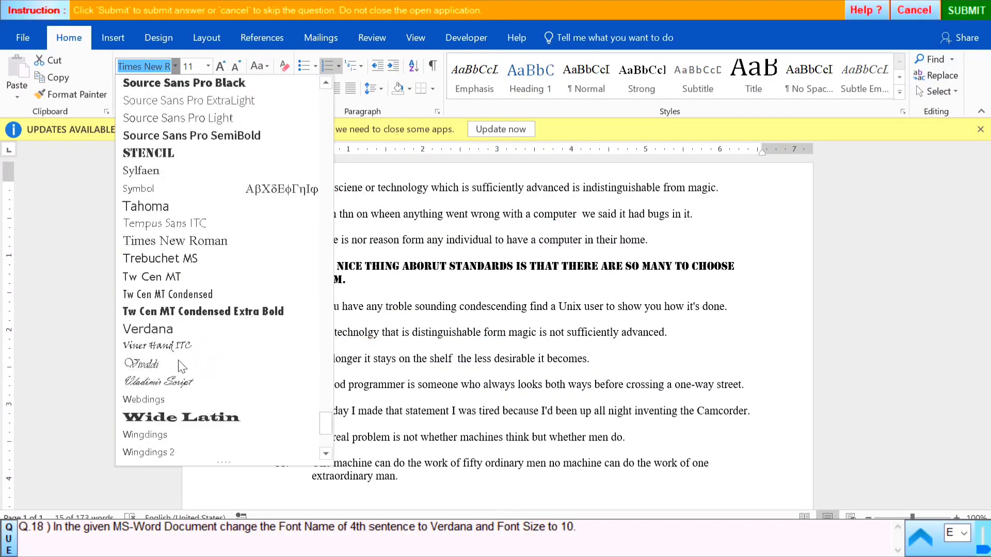
left_click(146, 328)
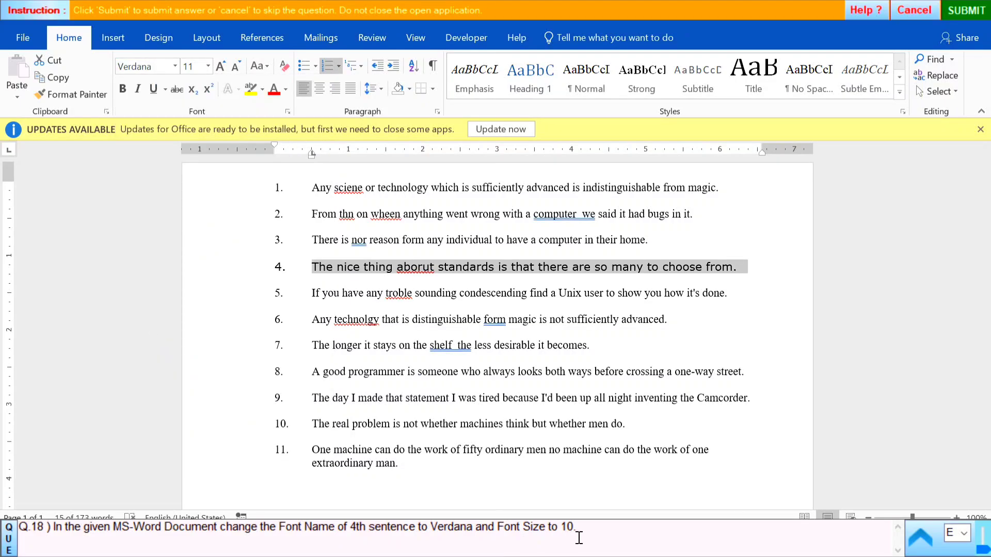
- Set the font size of the fourth sentence to 10 and submit the answer to question 18
left_click(208, 66)
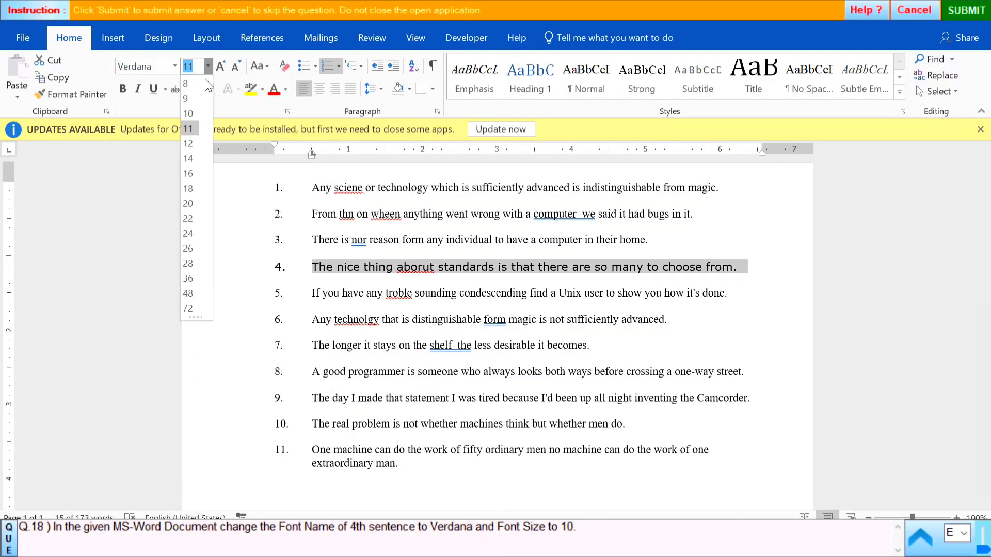
left_click(189, 114)
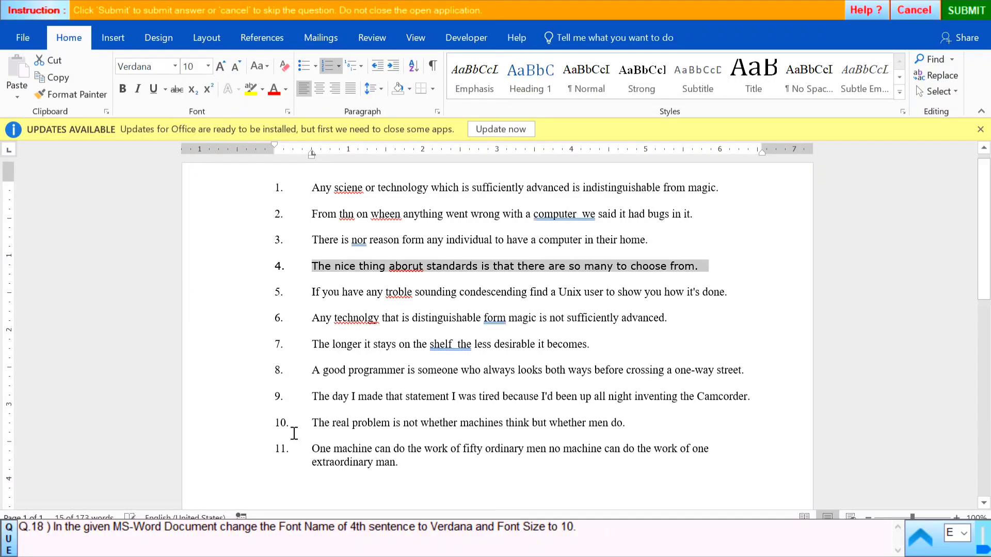
left_click(754, 271)
left_click(964, 15)
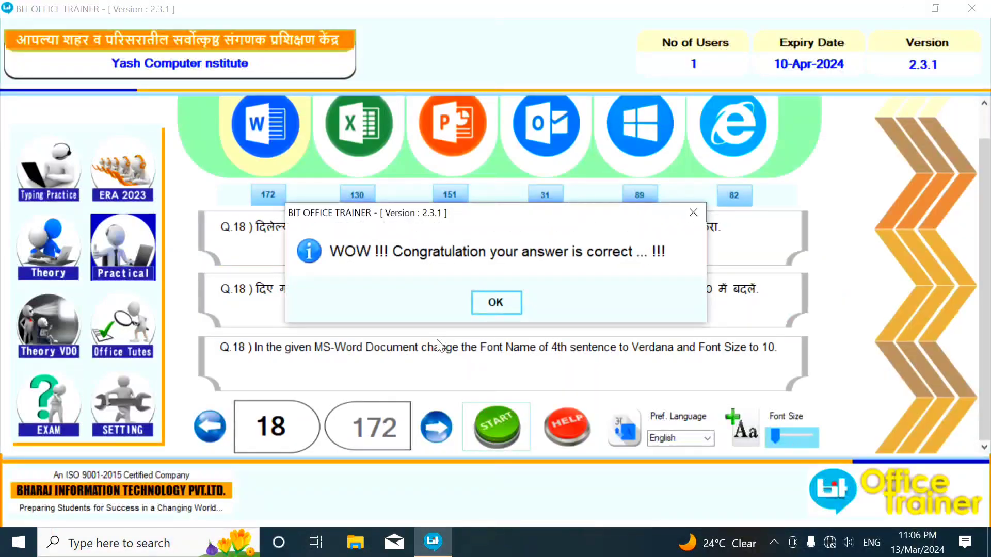
left_click(508, 299)
- Start Word question 19 and make the third numbered sentence bold and italic
left_click(432, 433)
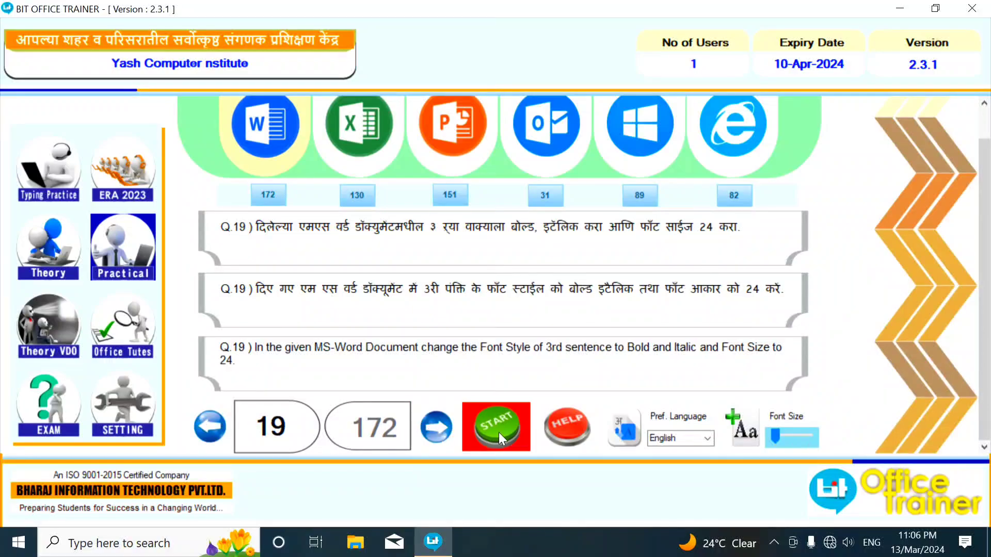
left_click(499, 428)
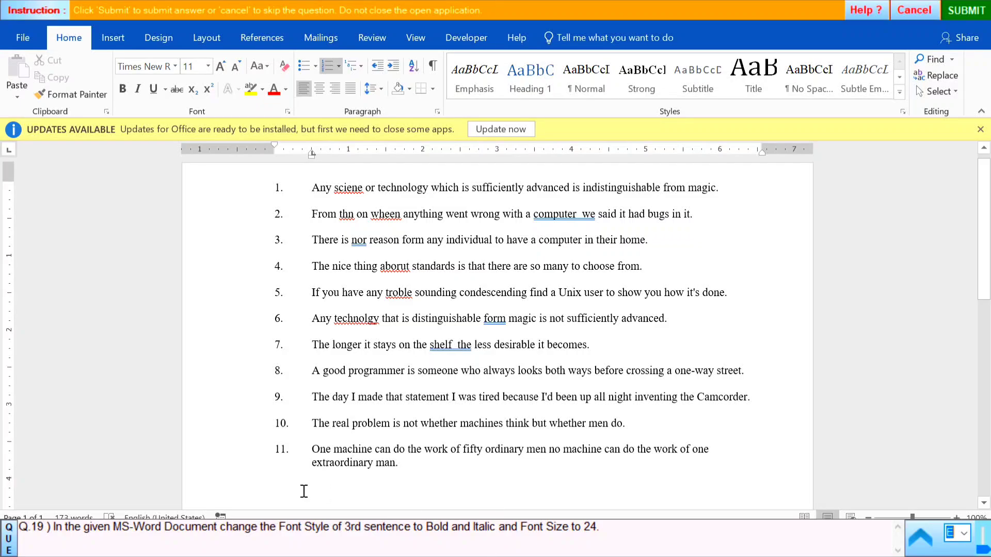
left_click(236, 247)
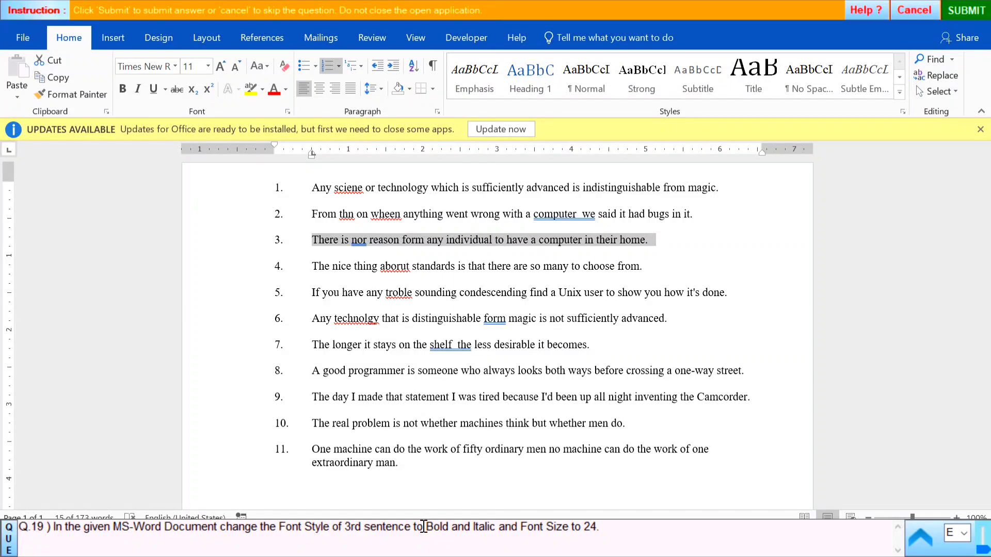
left_click(122, 88)
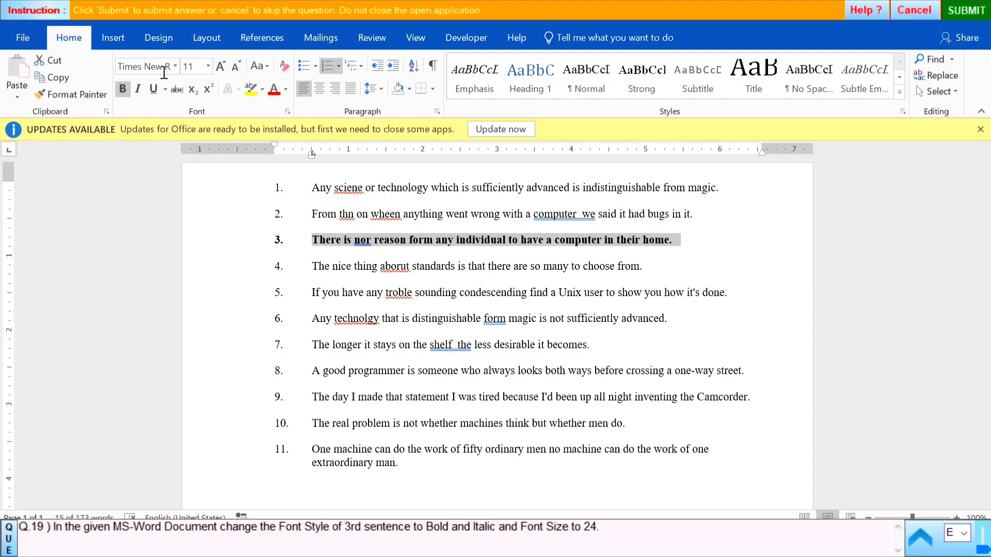
left_click(141, 92)
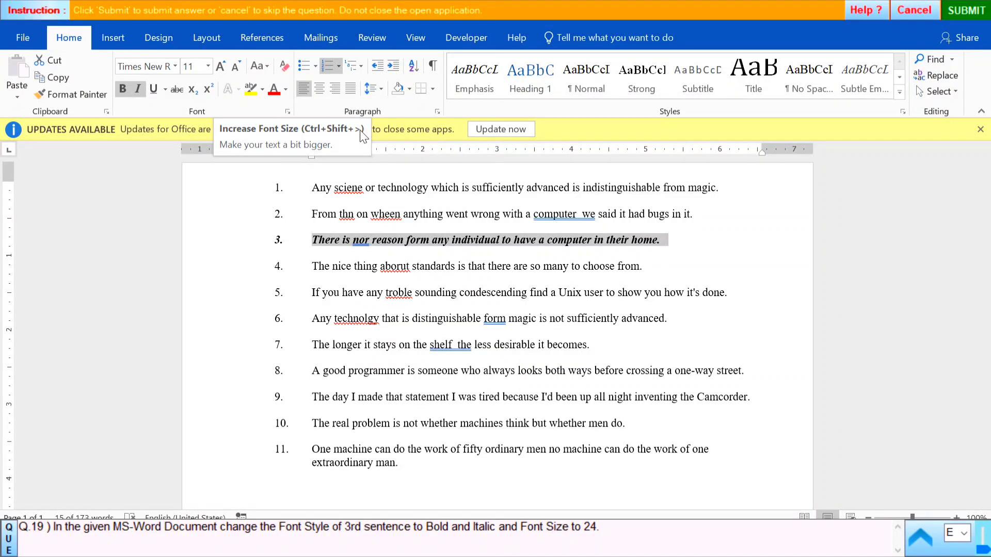
- Increase the font size of the third sentence stepwise to 24 and submit the answer to question 19
left_click(222, 69)
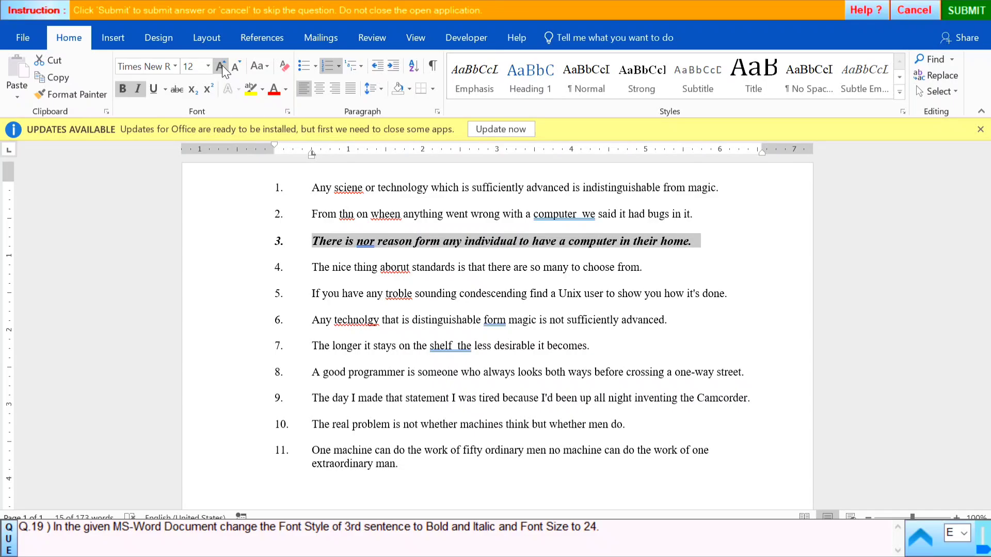
left_click(221, 67)
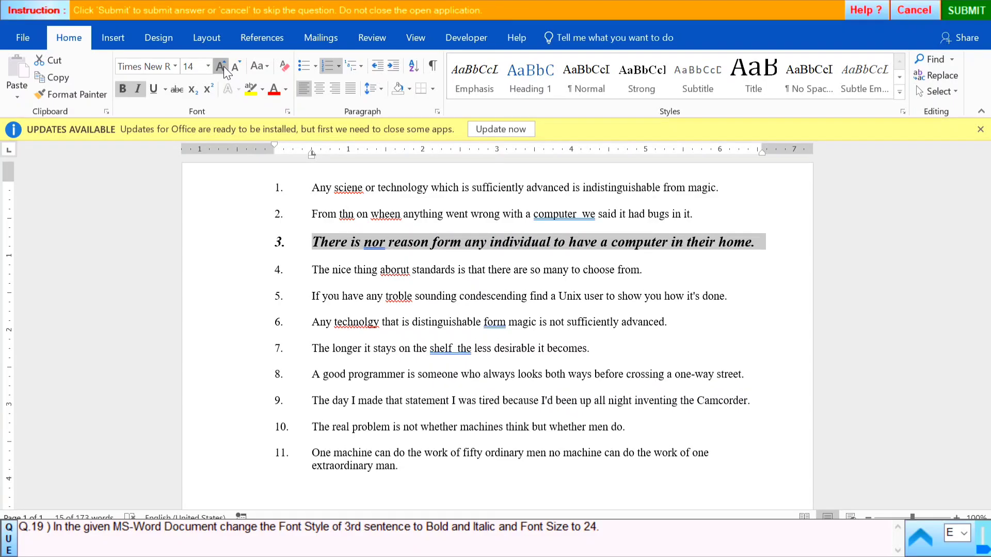
left_click(221, 67)
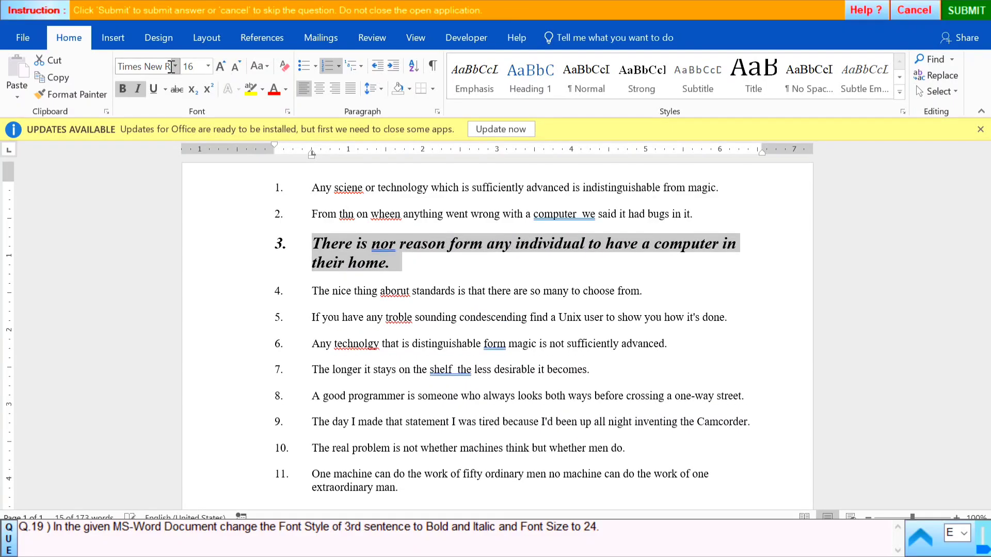
left_click(221, 68)
left_click(221, 67)
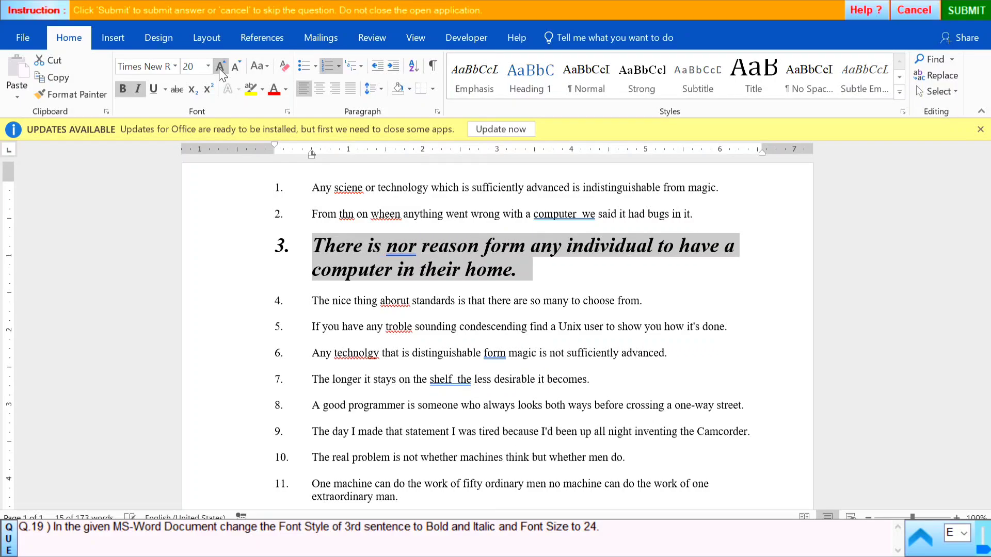
left_click(221, 67)
left_click(221, 67)
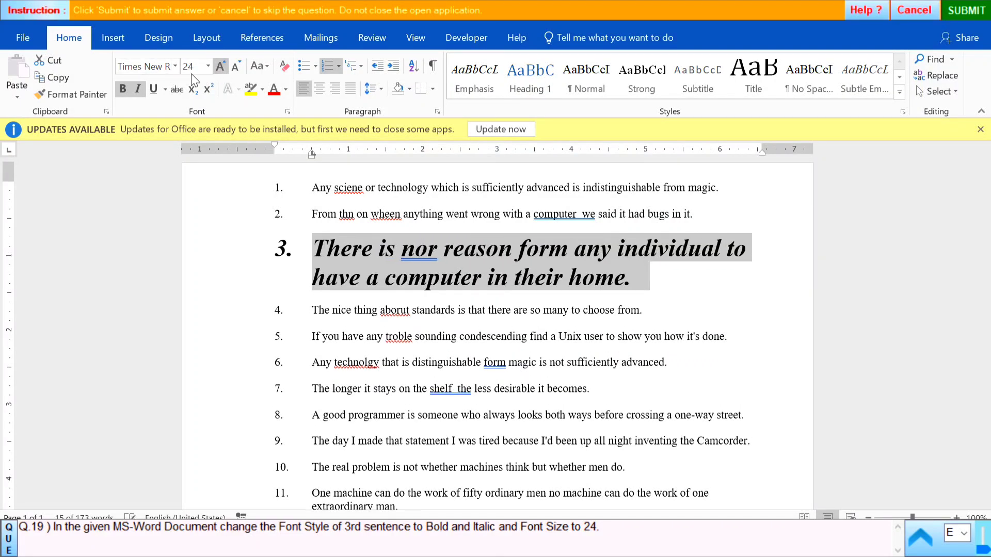
left_click(753, 295)
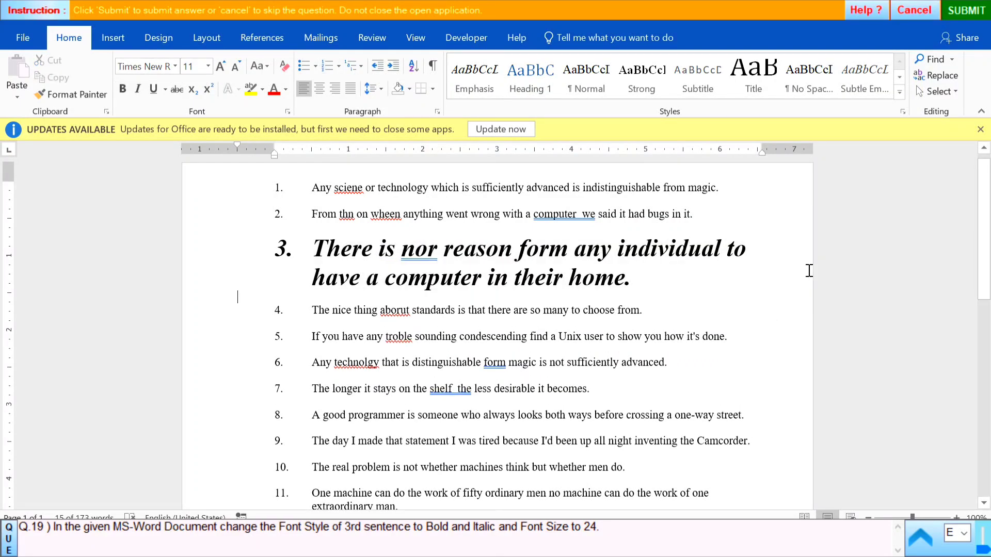
left_click(963, 14)
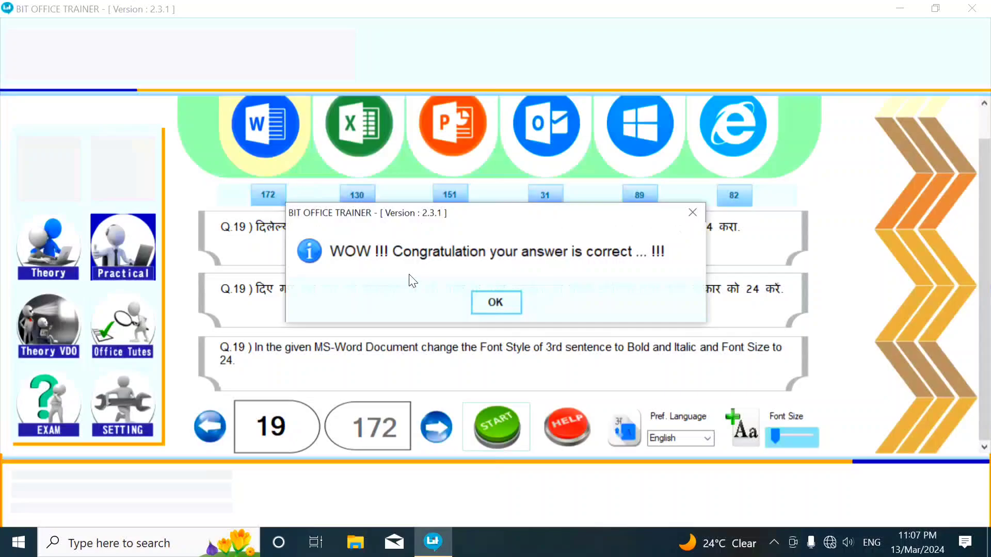
left_click(495, 304)
- Complete Word question 20 by applying the superscript effect to the third numbered sentence, and submit the answer
left_click(436, 427)
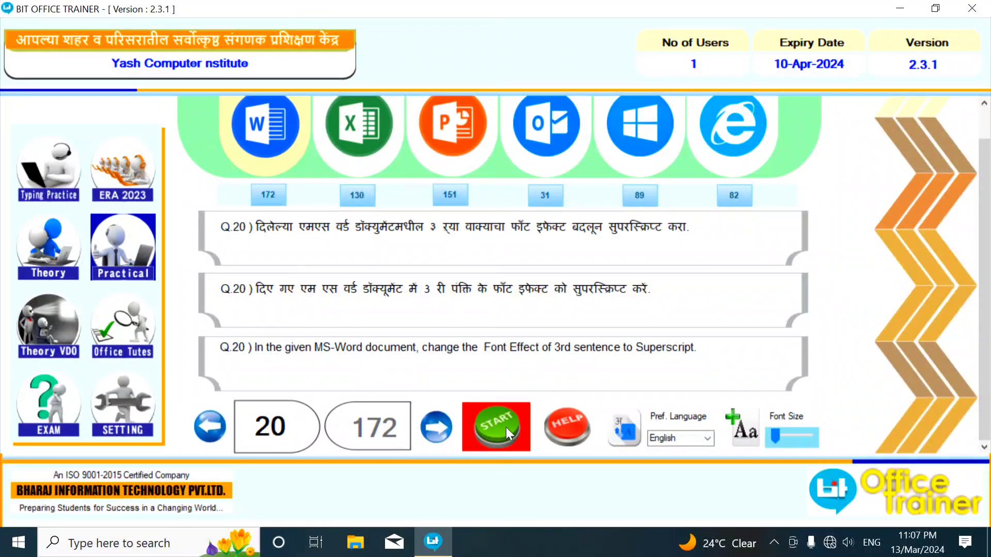
left_click(503, 427)
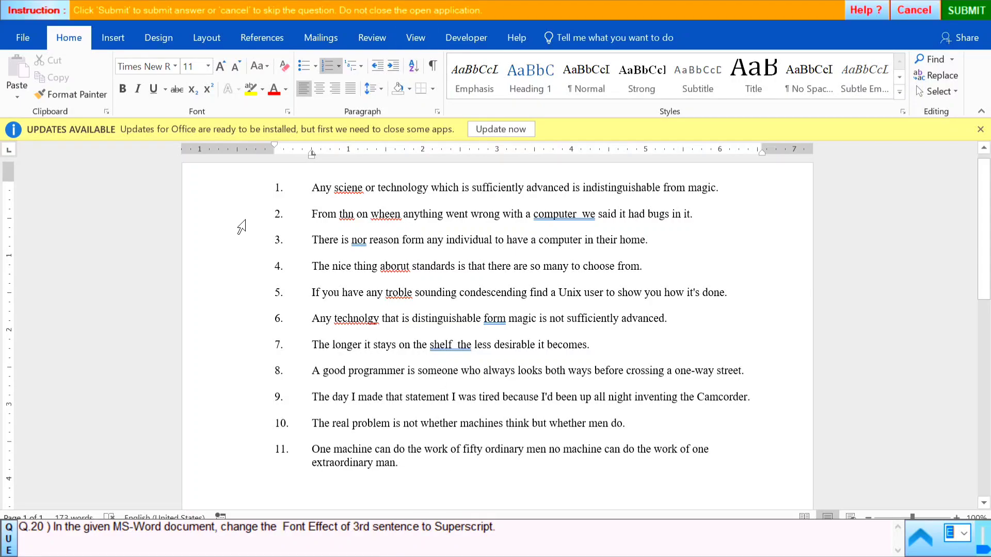
left_click(228, 242)
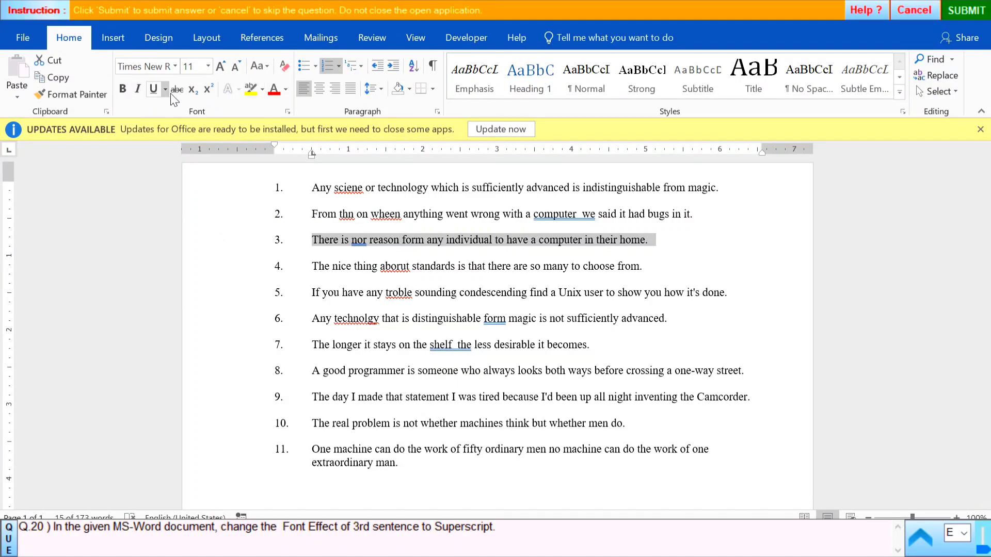
left_click(209, 91)
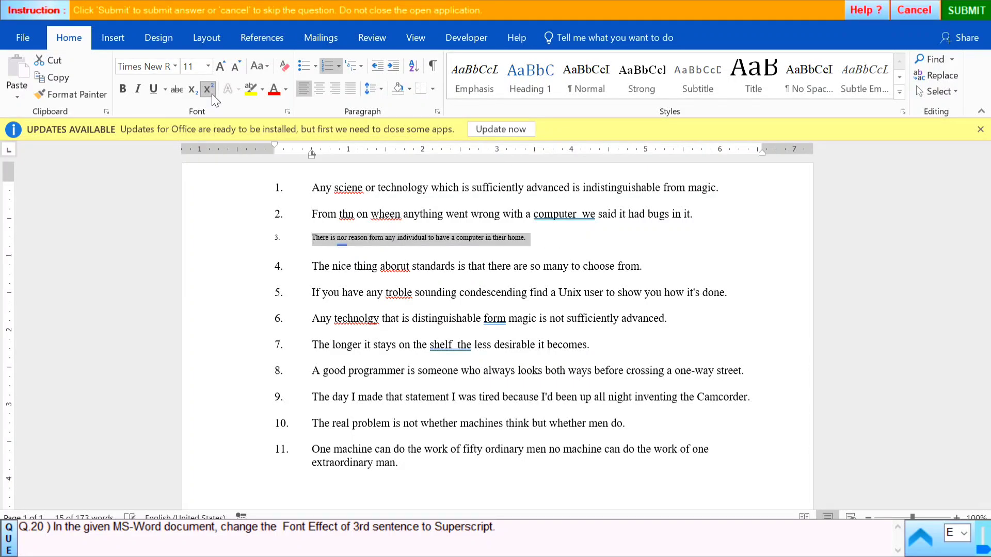
left_click(958, 13)
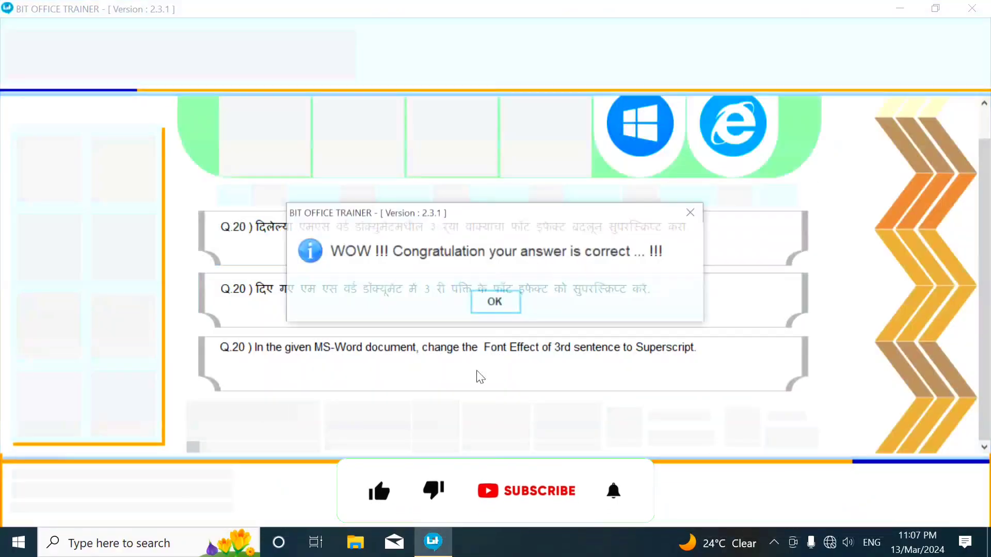
left_click(496, 303)
- Start Word question 21 and make the first numbered sentence bold
left_click(436, 428)
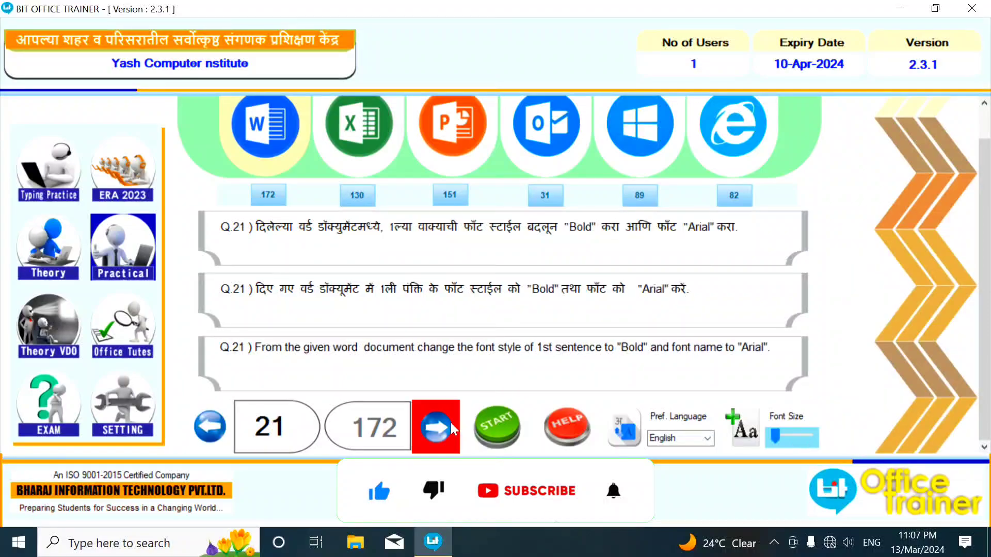
left_click(504, 425)
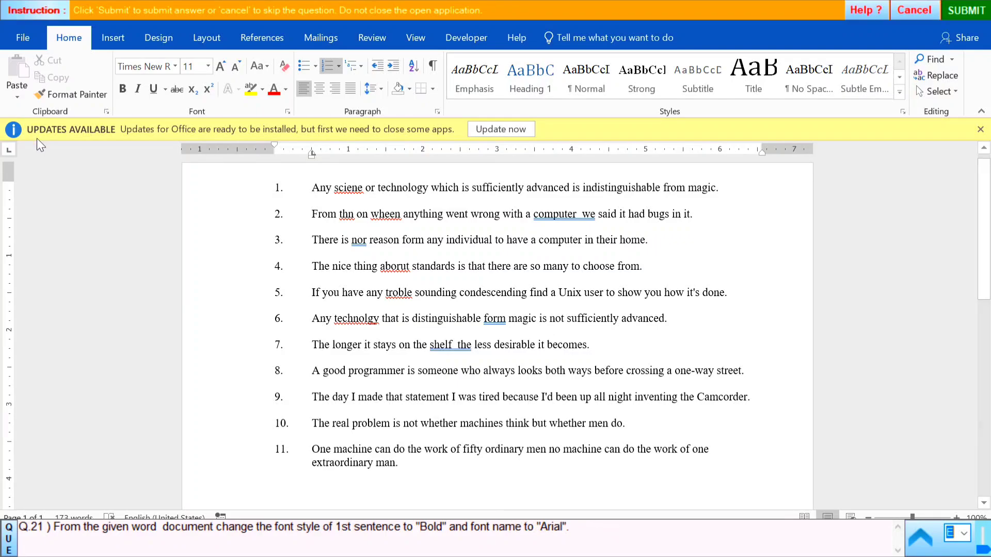
left_click(230, 191)
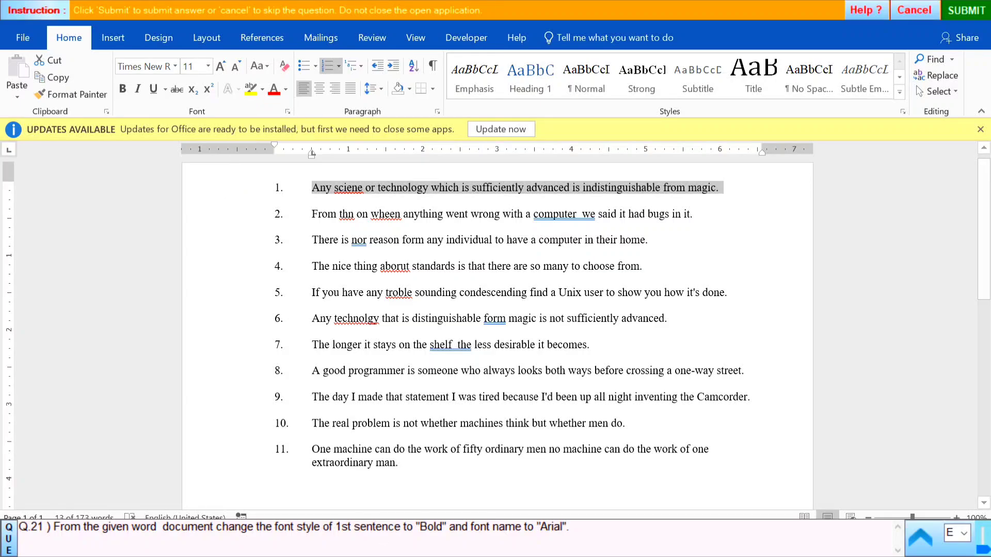
left_click(122, 88)
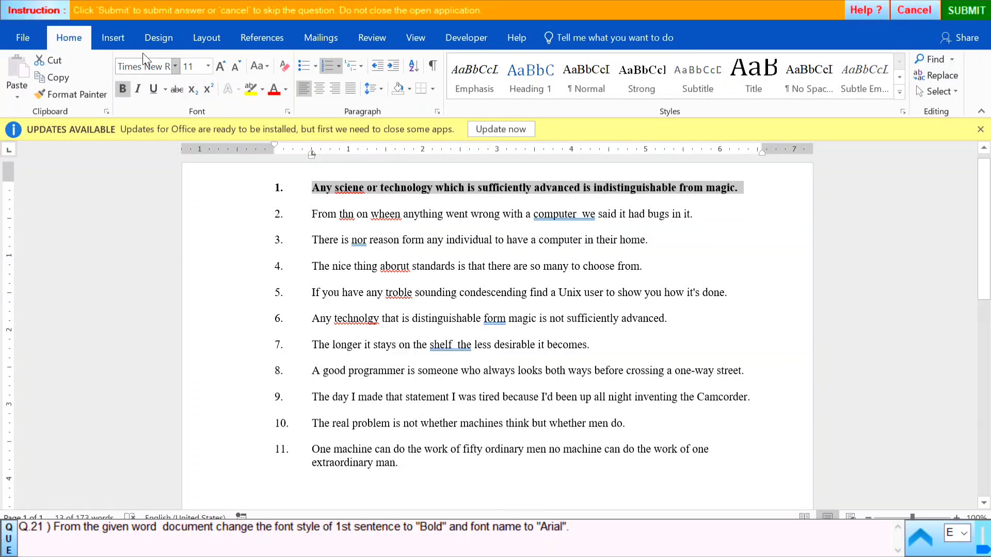
- Change the font of the first sentence to Arial and submit the answer to question 21
left_click(176, 67)
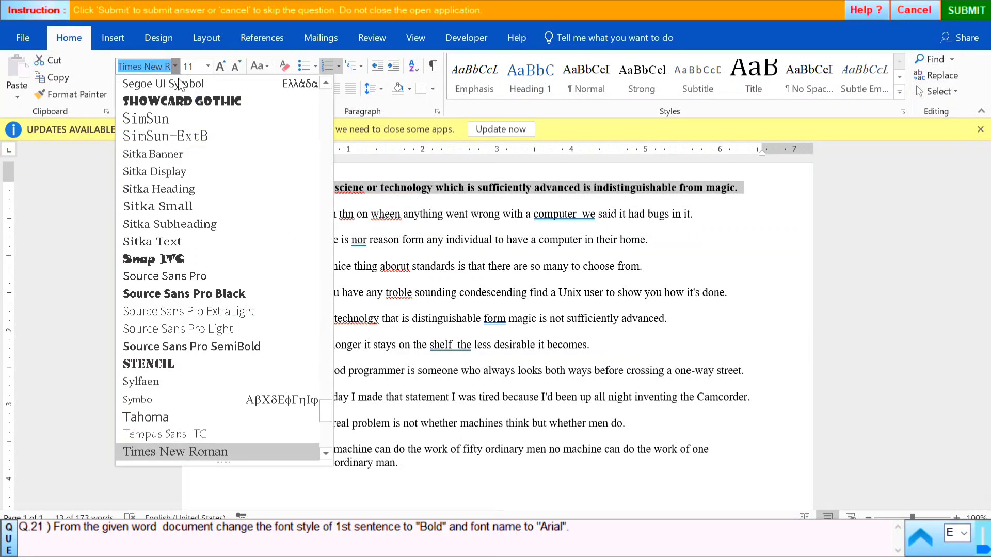
left_click_drag(324, 410, 301, 86)
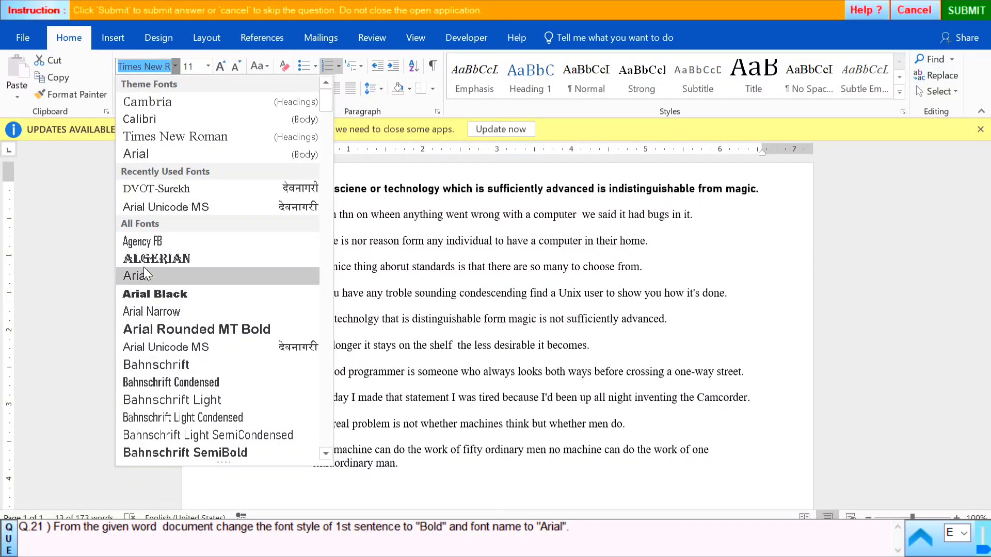
left_click(139, 276)
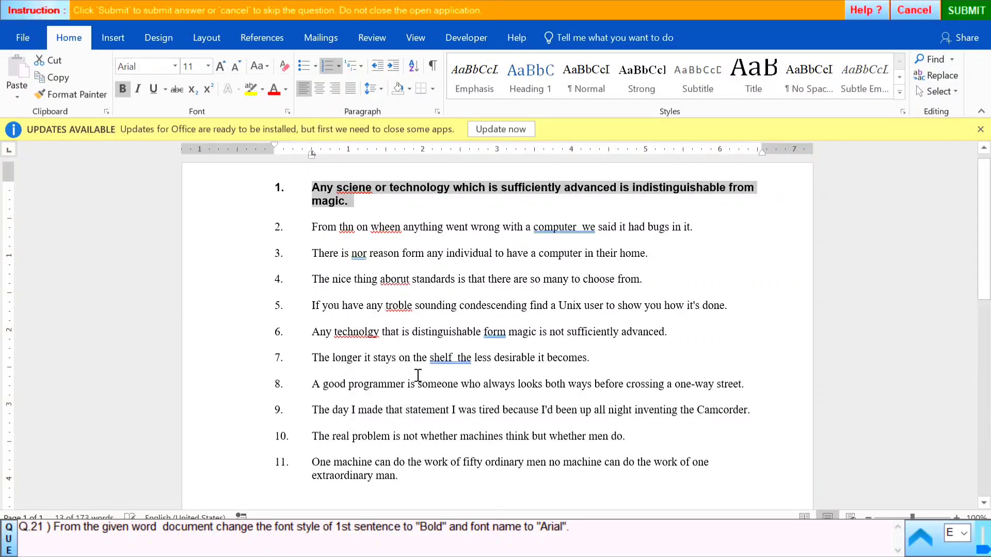
left_click(960, 13)
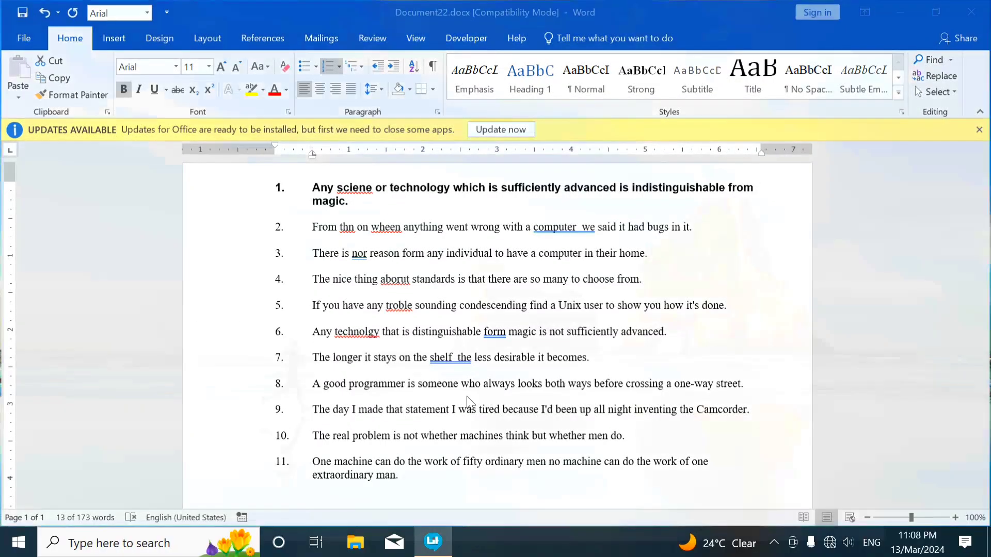
left_click(494, 305)
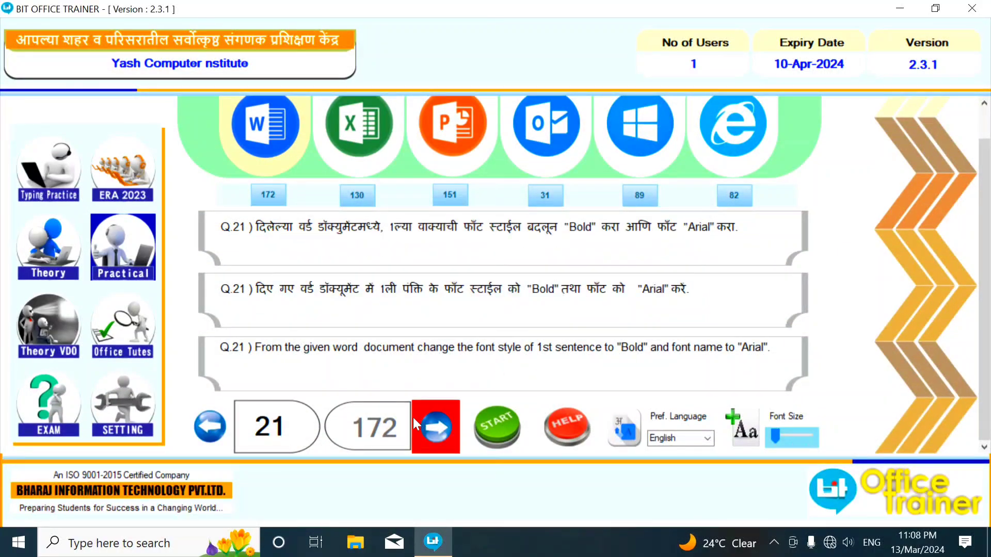
- Complete Word question 22 by applying the Century font to the entire Rainy Day document, and submit the answer
left_click(439, 426)
left_click(495, 425)
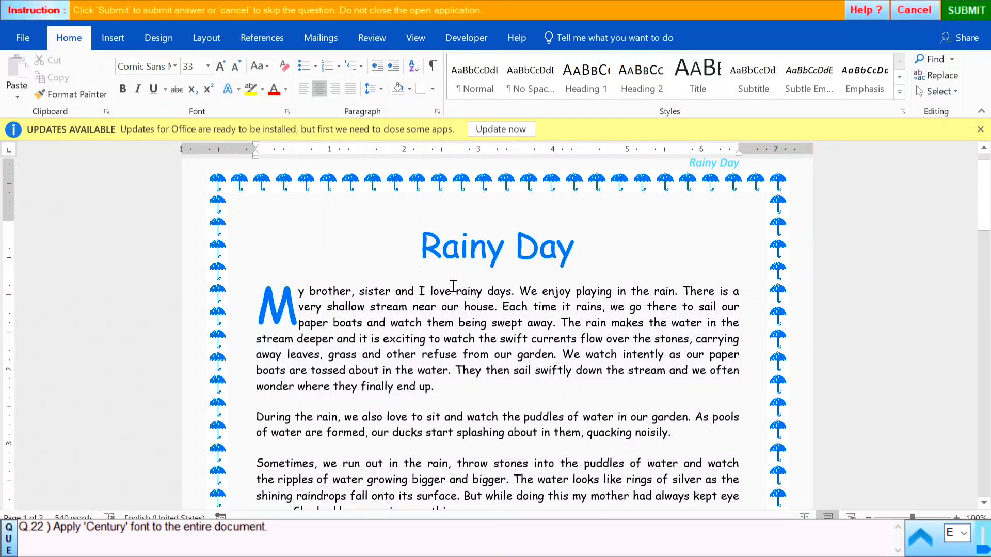
left_click(938, 91)
left_click(799, 109)
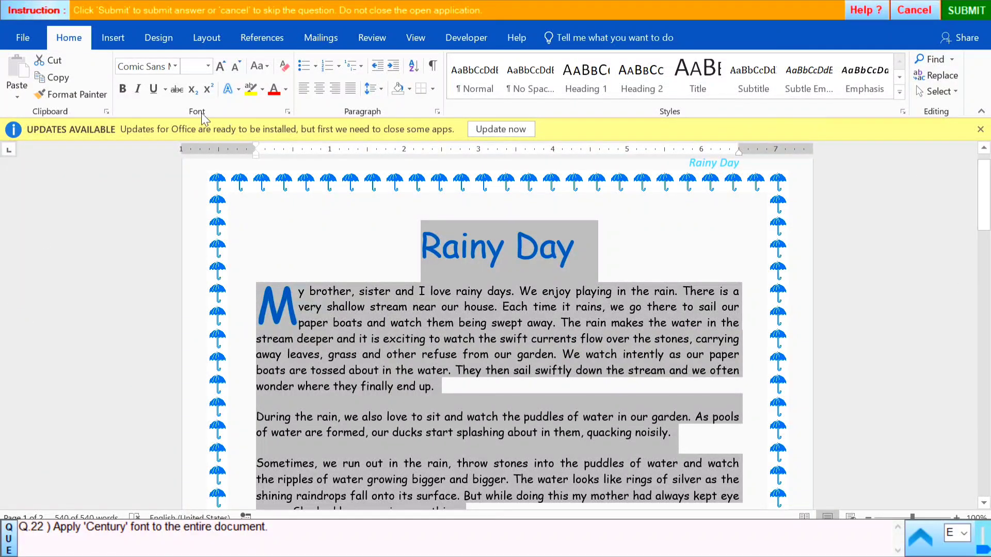
left_click(176, 67)
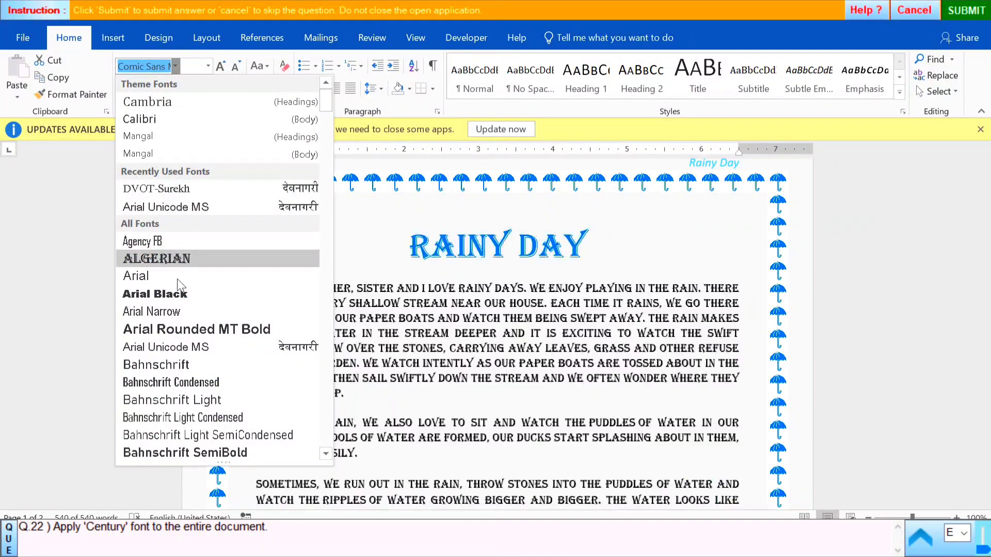
scroll(189, 326, "down", 6)
scroll(188, 326, "down", 6)
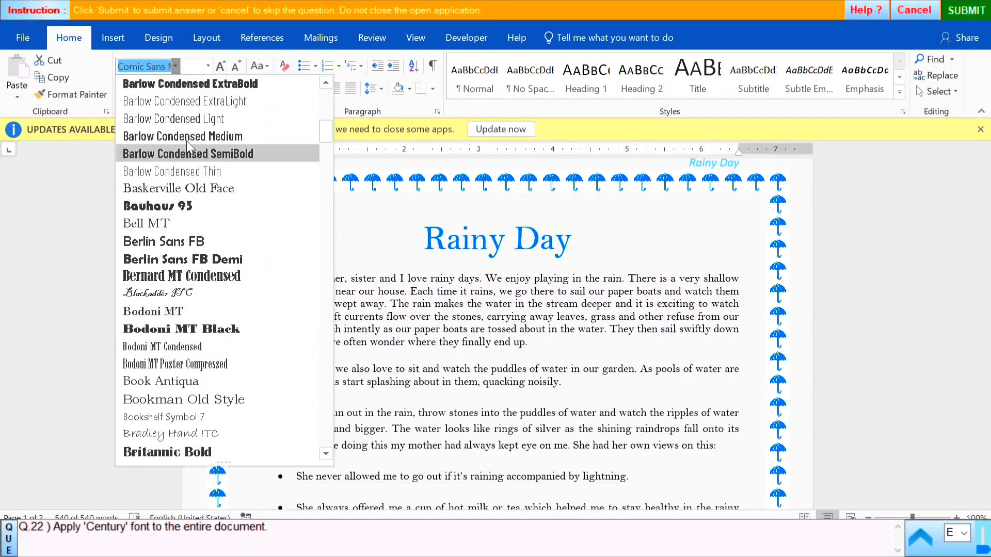
scroll(175, 225, "down", 2)
scroll(186, 360, "down", 2)
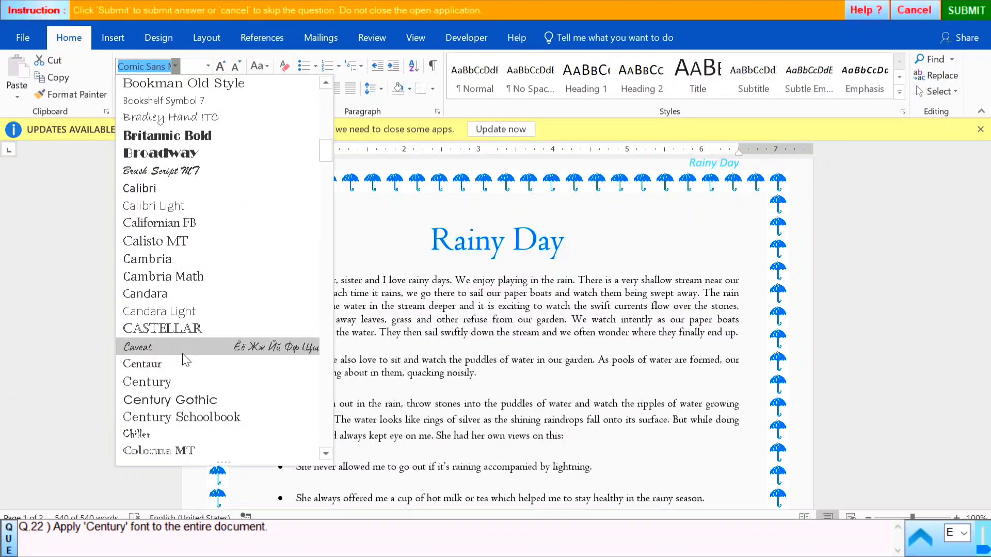
left_click(159, 384)
key("ctrl+a")
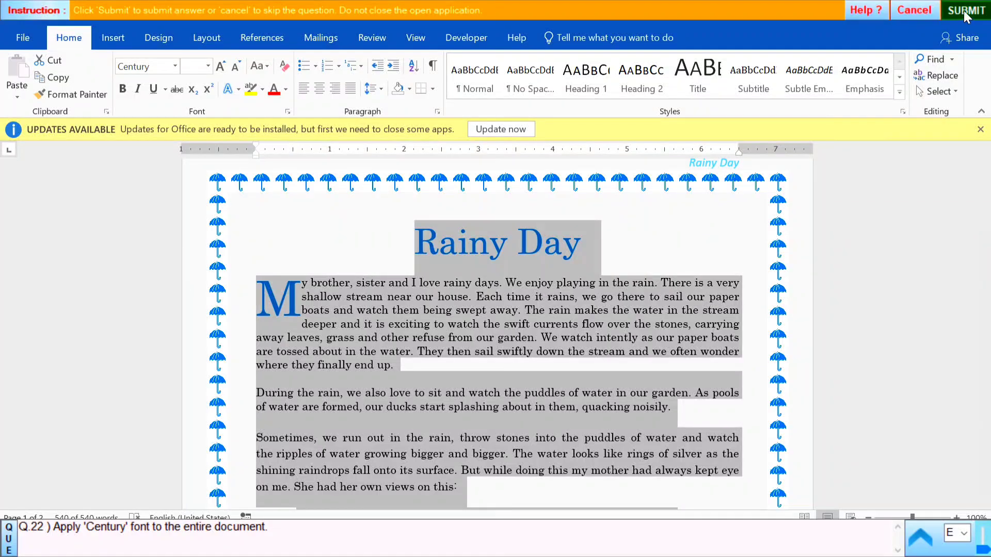
left_click(964, 10)
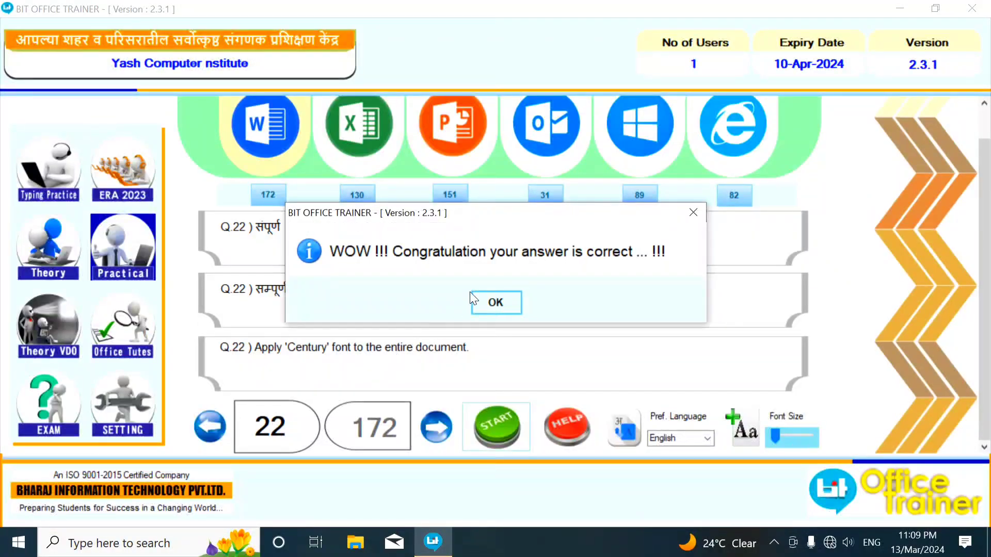
left_click(497, 302)
- Complete Word question 23 by applying the Century font to the entire Daffodils English School letter, and submit the answer
left_click(437, 429)
left_click(490, 428)
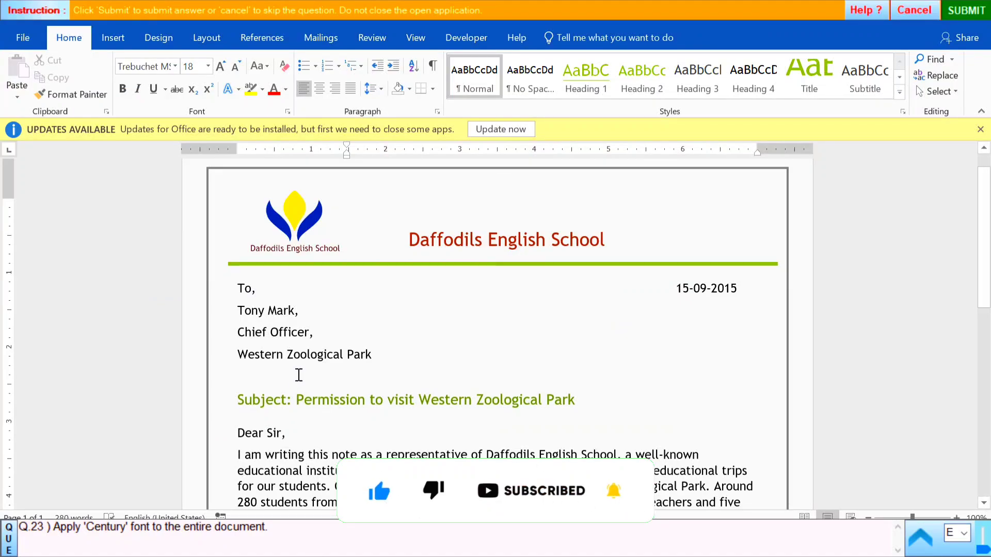
left_click(949, 91)
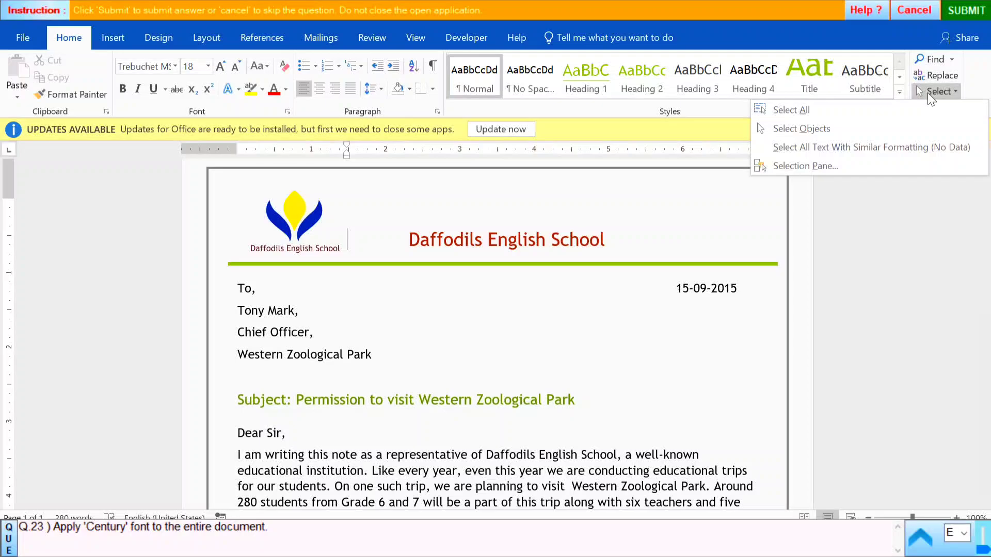
left_click(810, 116)
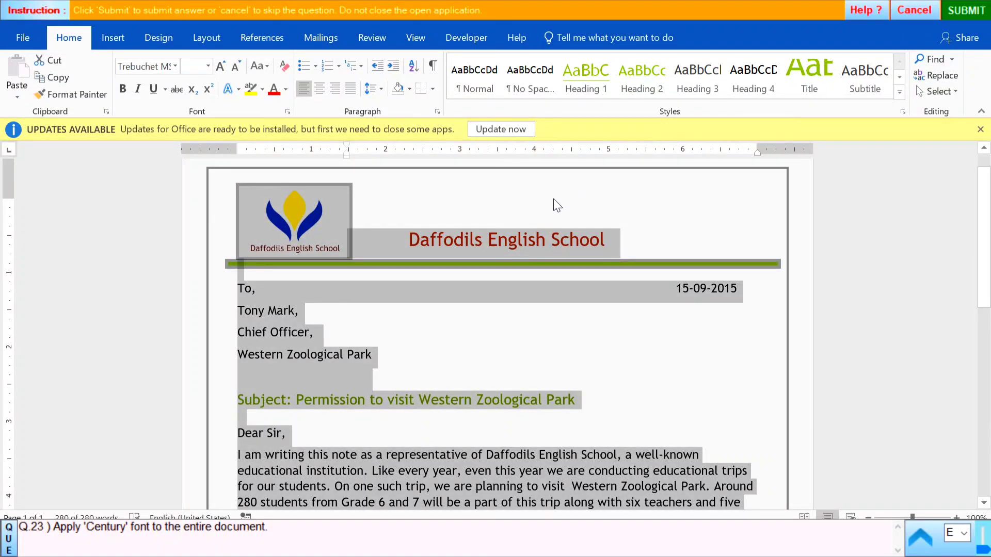
left_click(176, 67)
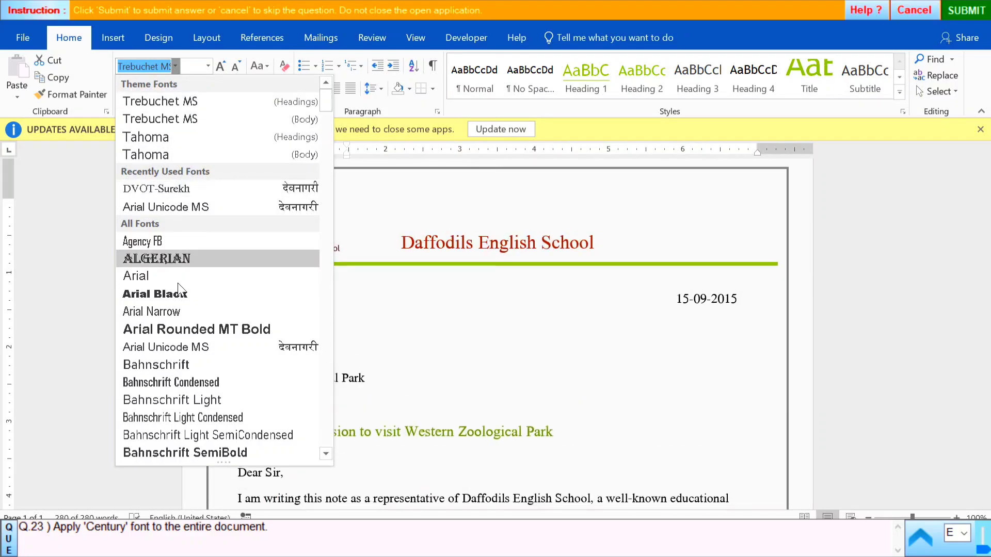
scroll(183, 350, "down", 2)
scroll(183, 351, "down", 9)
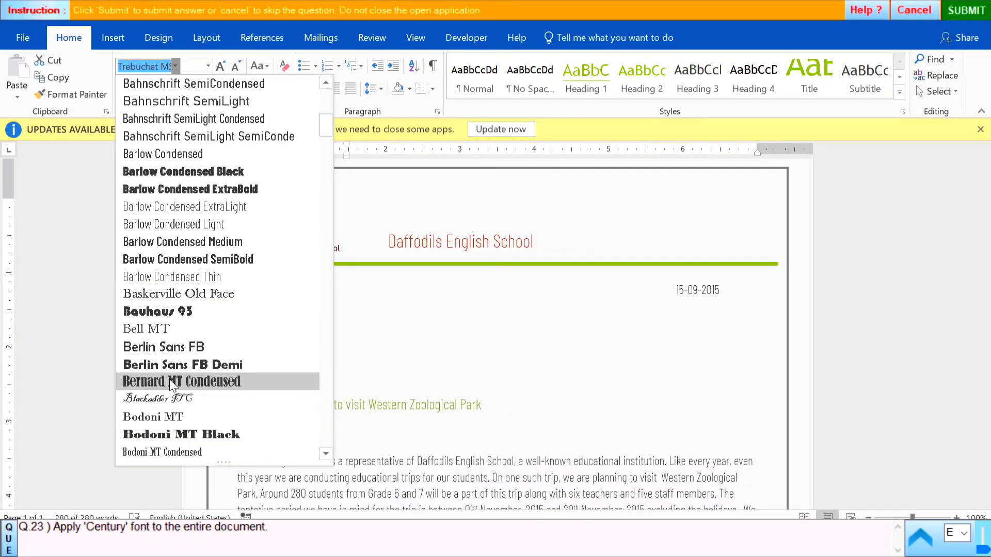
scroll(178, 392, "down", 3)
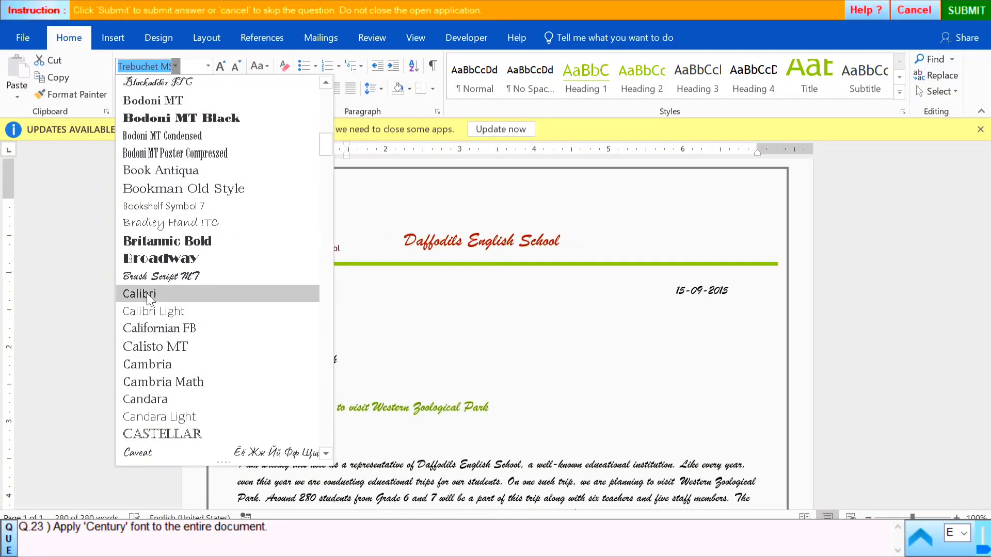
scroll(206, 341, "down", 2)
left_click(151, 378)
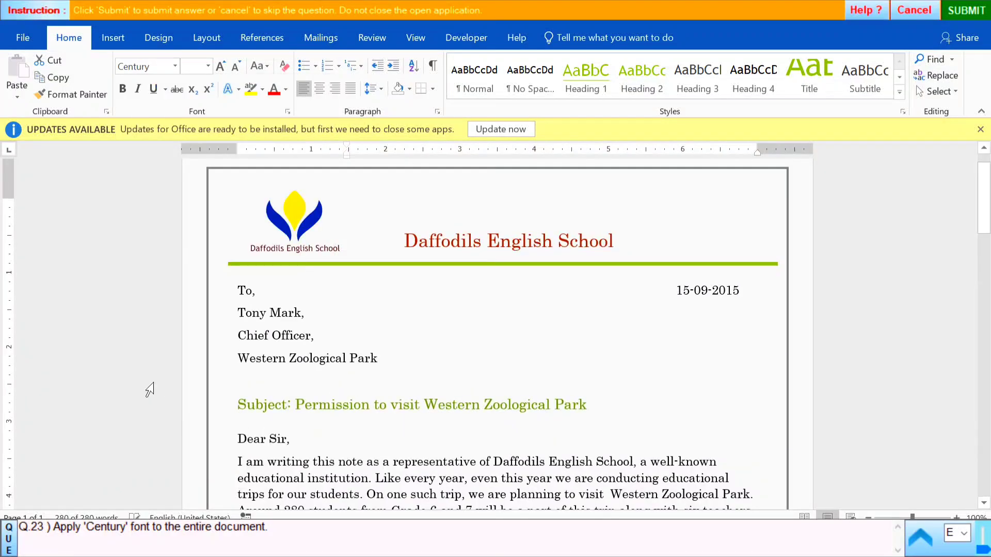
left_click(691, 221)
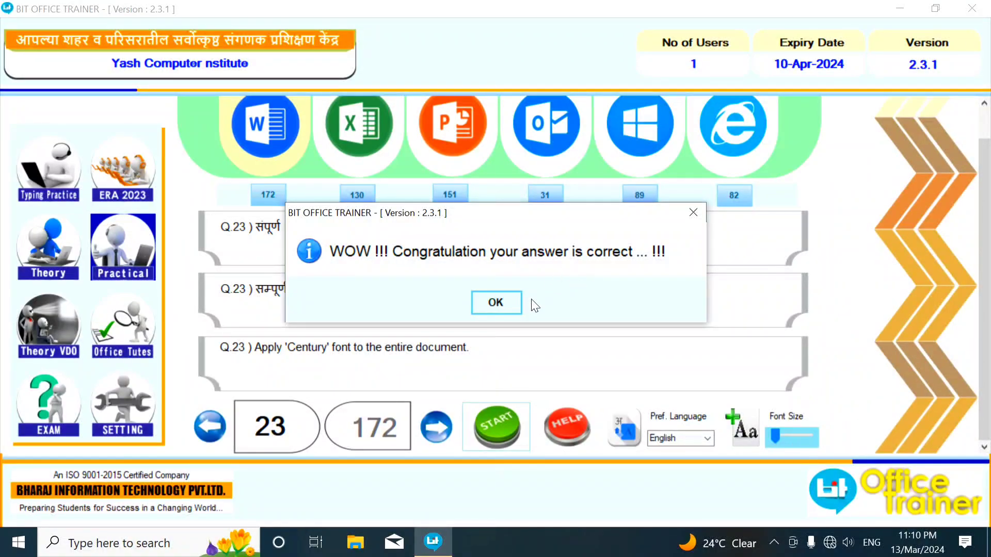
left_click(492, 306)
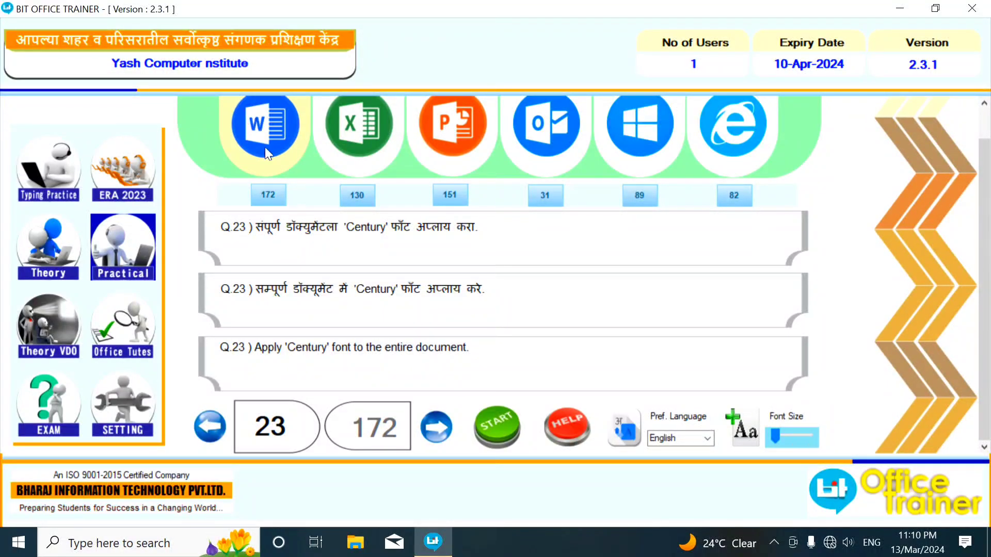
- Complete Word question 24 by highlighting the third numbered sentence in red, and submit the answer
left_click(440, 426)
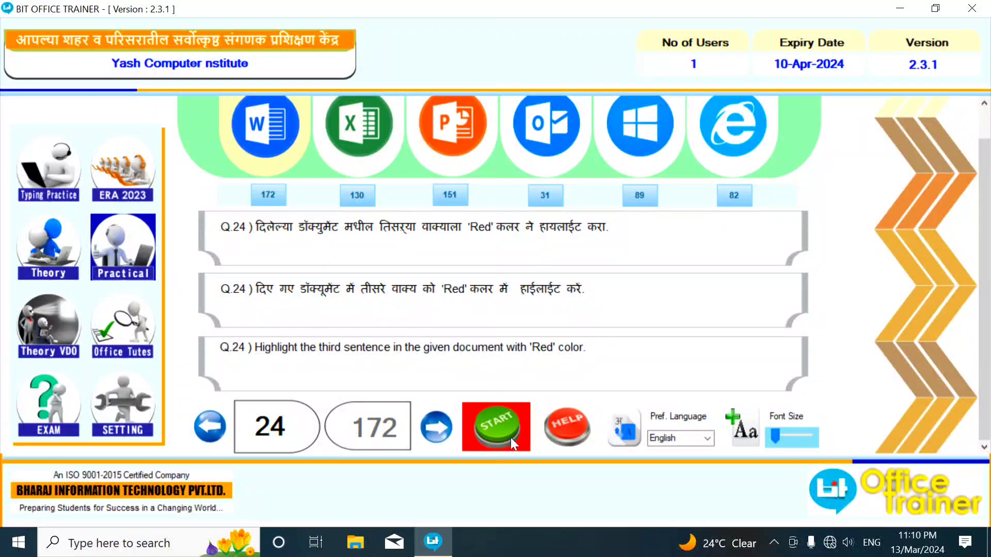
left_click(510, 438)
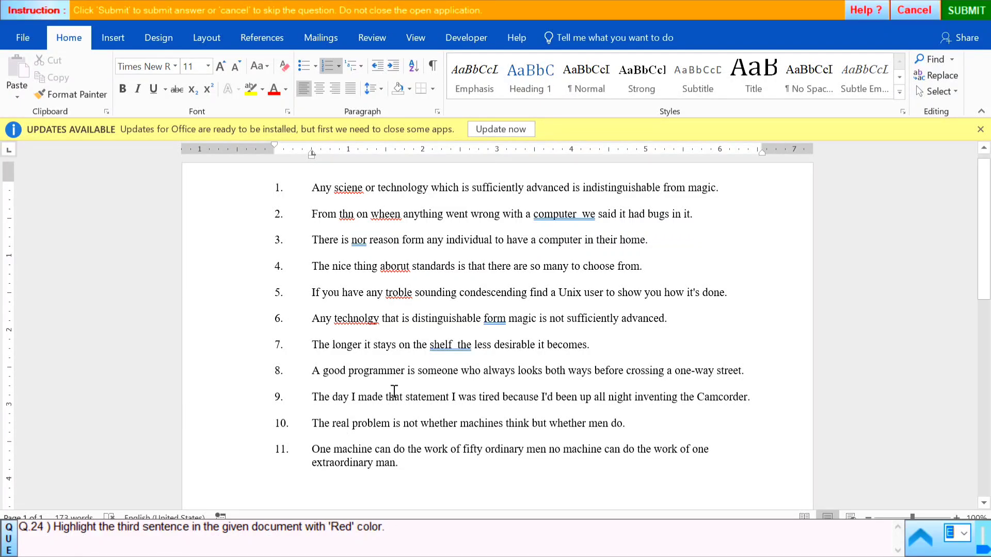
left_click(228, 244)
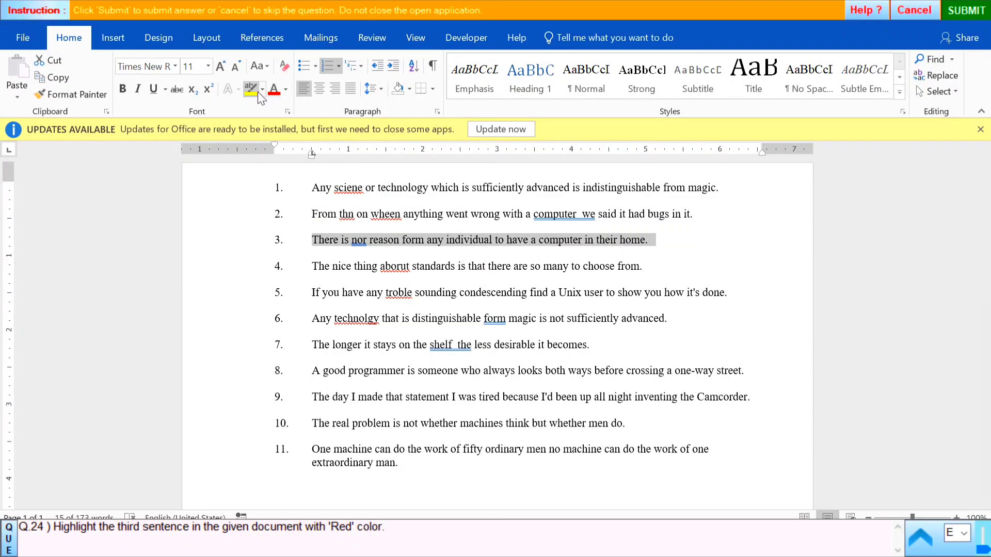
left_click(263, 90)
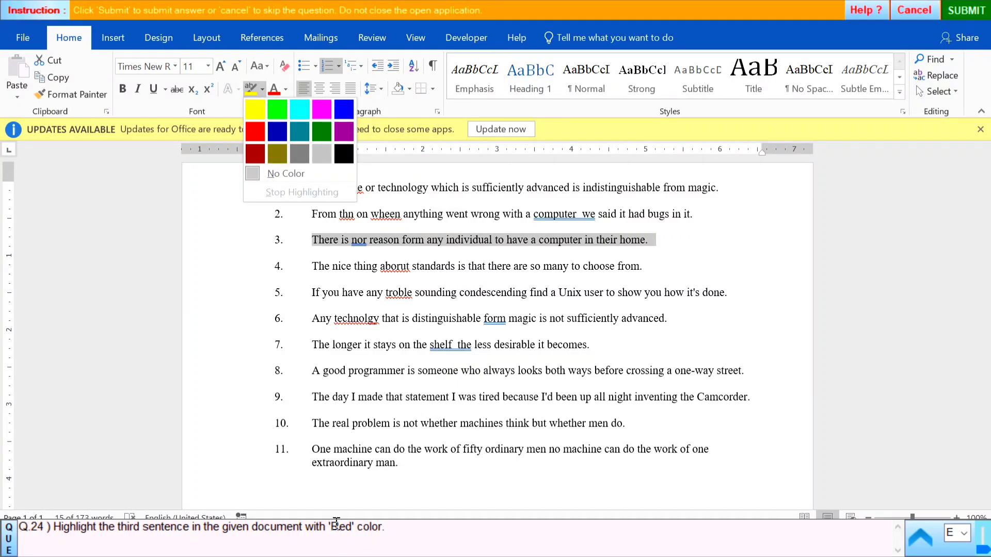
left_click(254, 132)
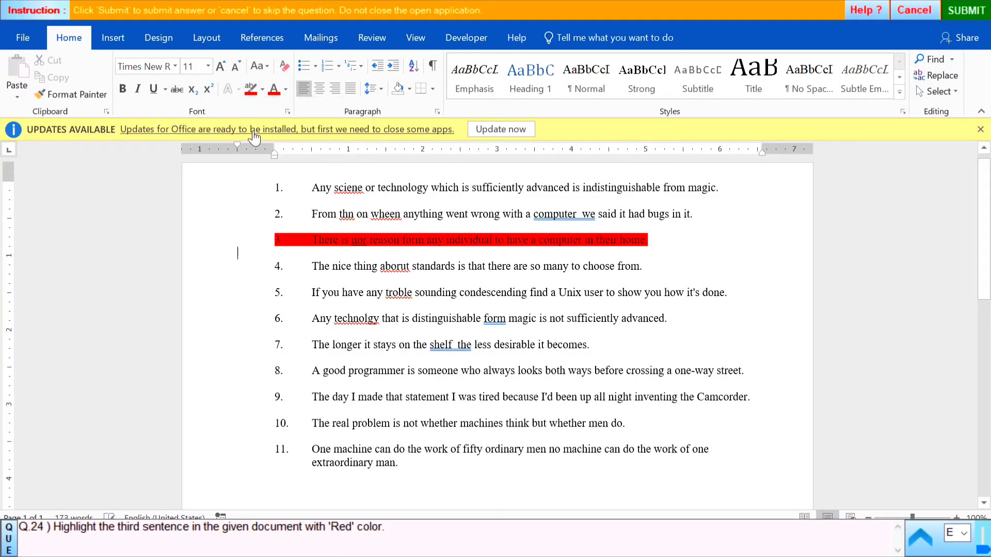
left_click(776, 264)
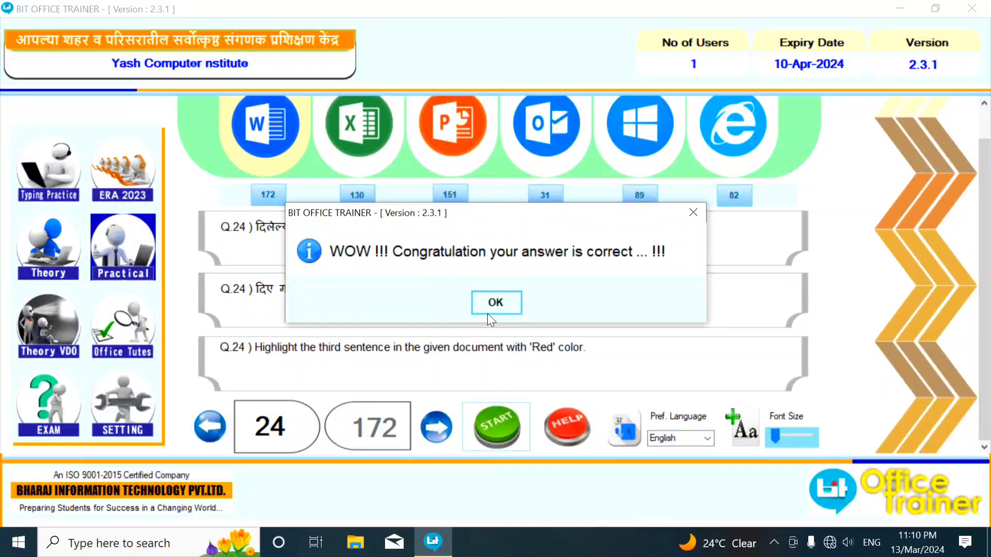
left_click(487, 307)
- Complete Word question 25 by changing the text colour of the second numbered sentence to Red, and submit the answer
left_click(446, 436)
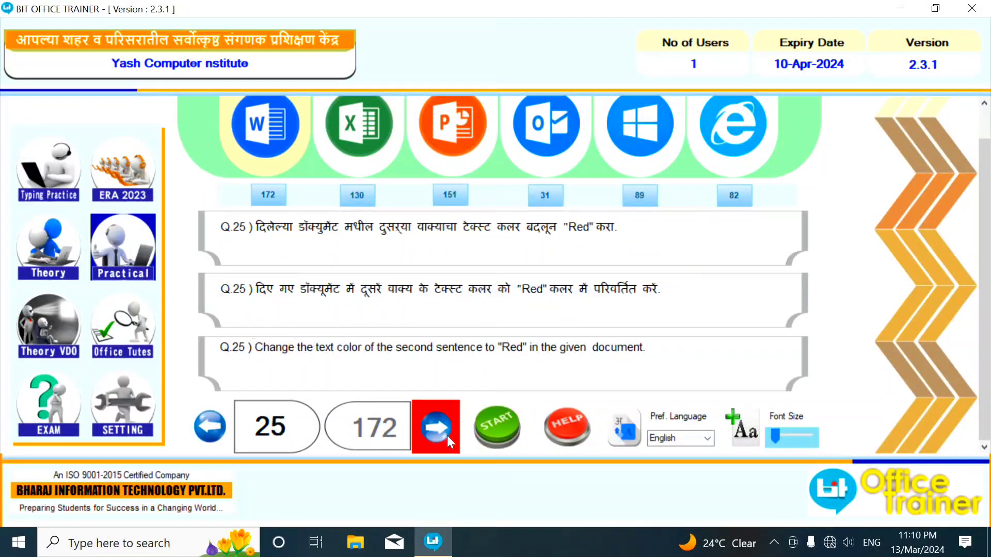
left_click(486, 422)
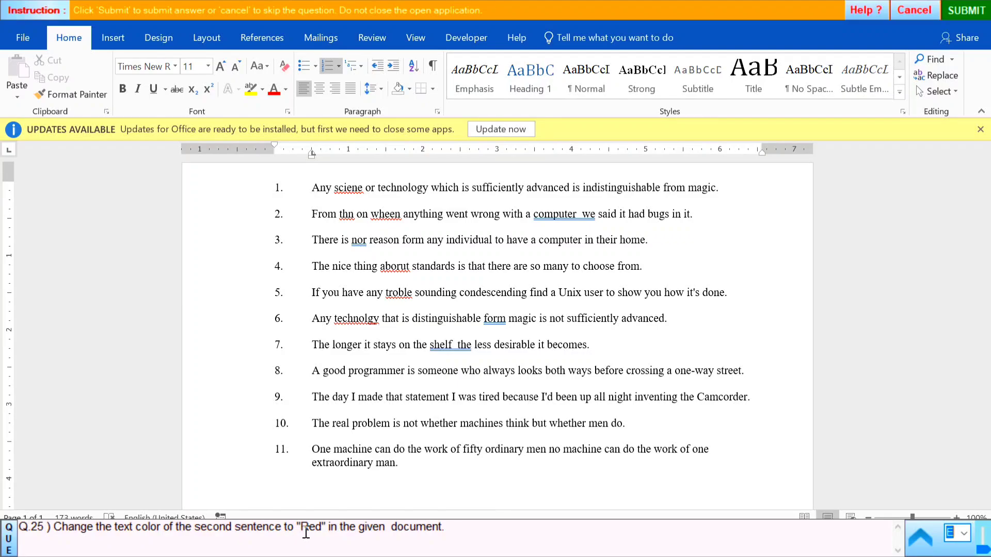
left_click(241, 221)
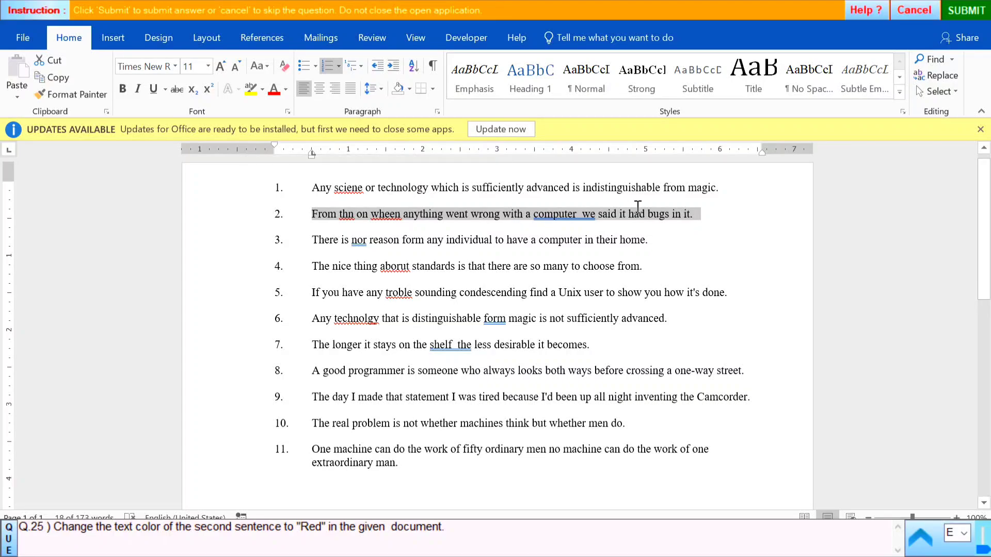
left_click(705, 214)
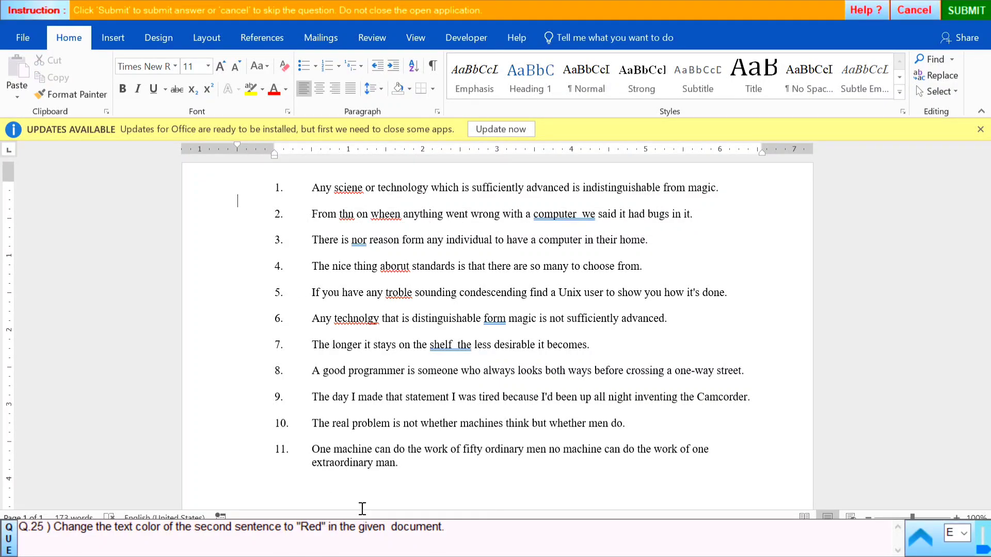
left_click(224, 215)
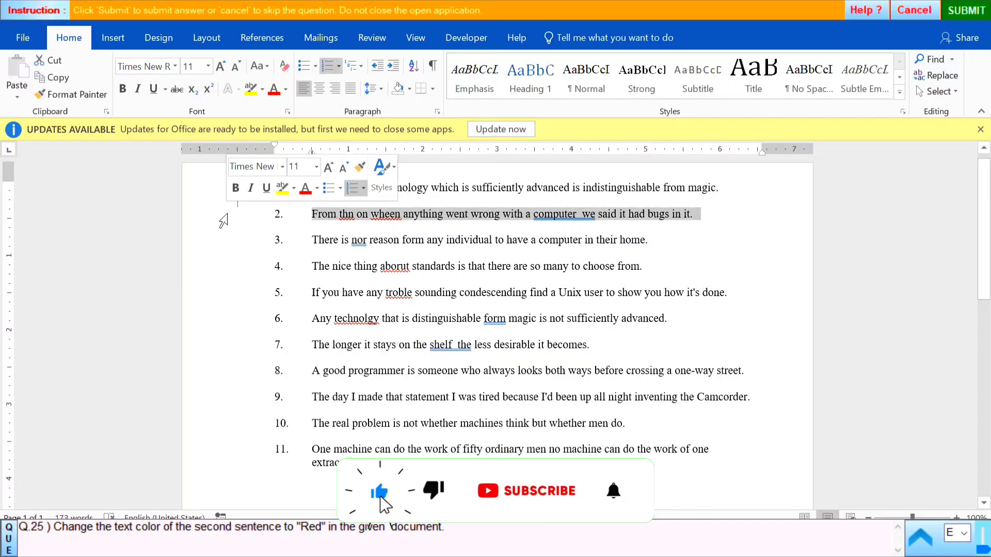
left_click(287, 87)
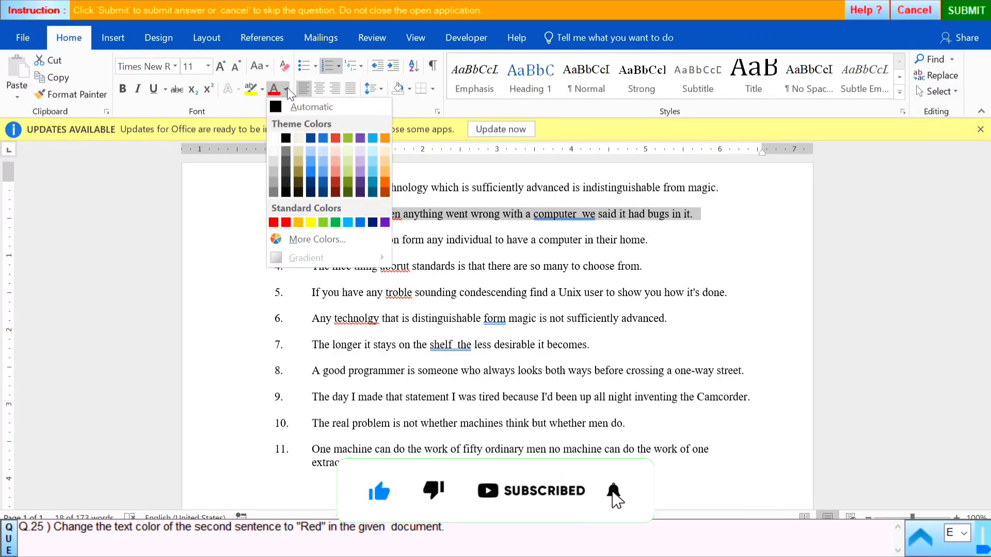
left_click(286, 222)
left_click(729, 216)
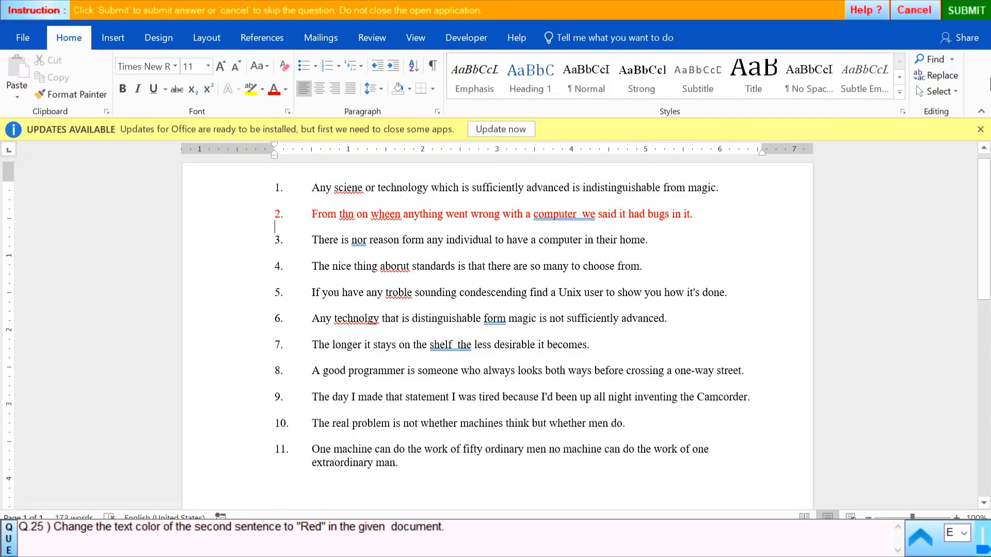
left_click(964, 11)
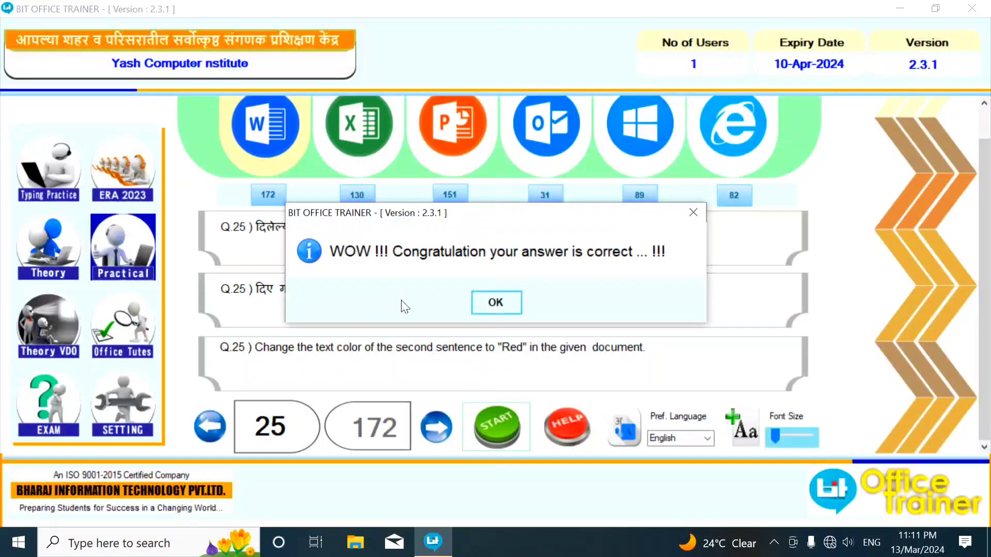
left_click(496, 303)
- Complete Word question 26 by changing the text colour of the second numbered sentence to Purple, and submit the answer
left_click(436, 427)
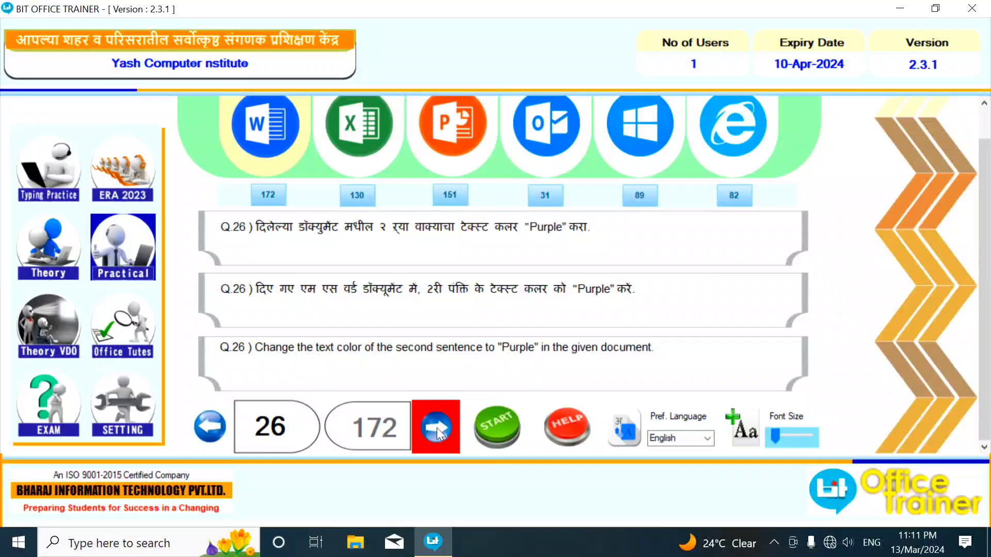
left_click(497, 429)
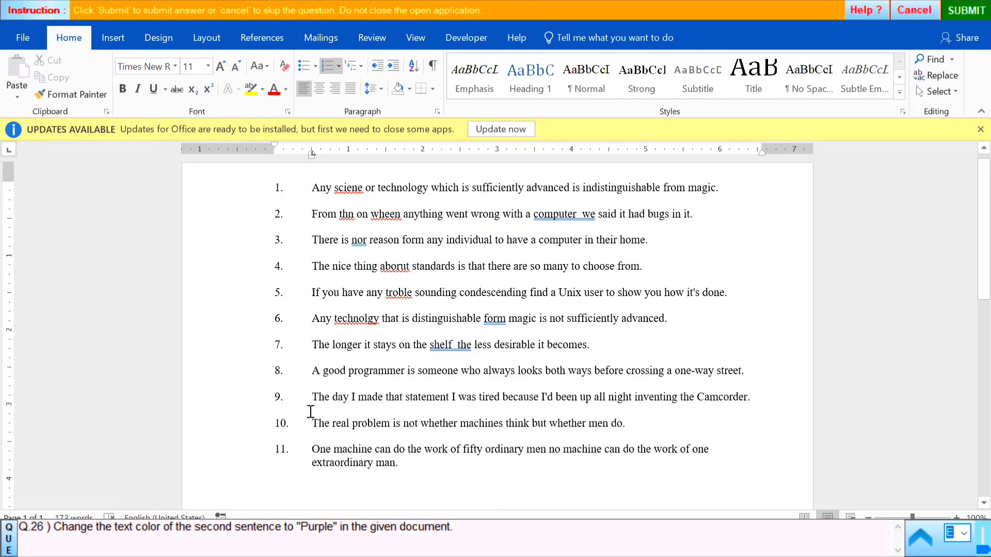
left_click(235, 218)
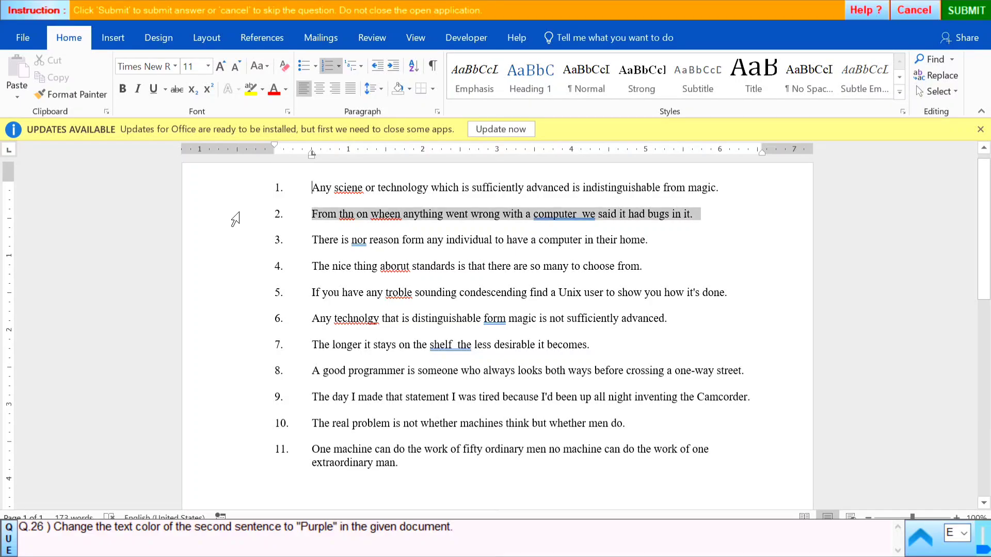
left_click(285, 89)
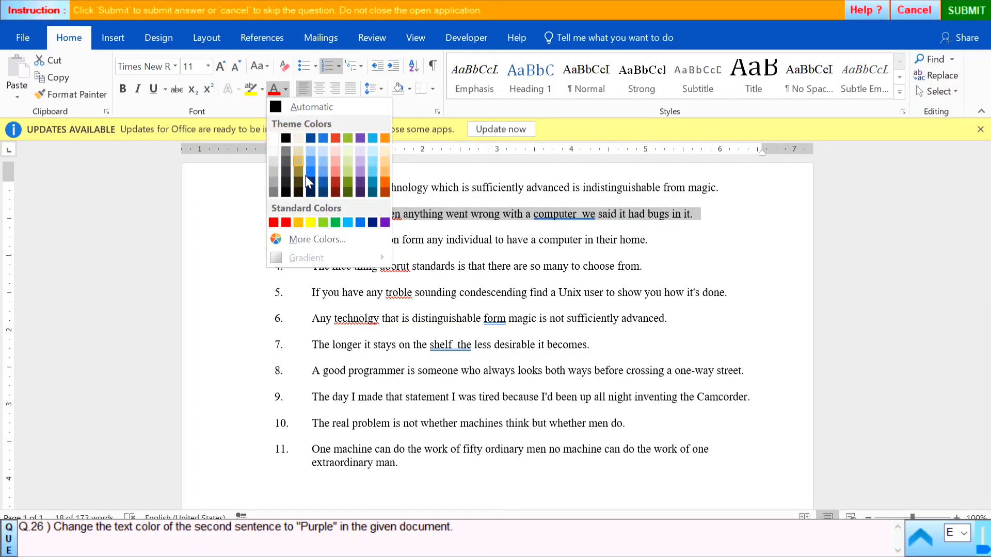
left_click(384, 223)
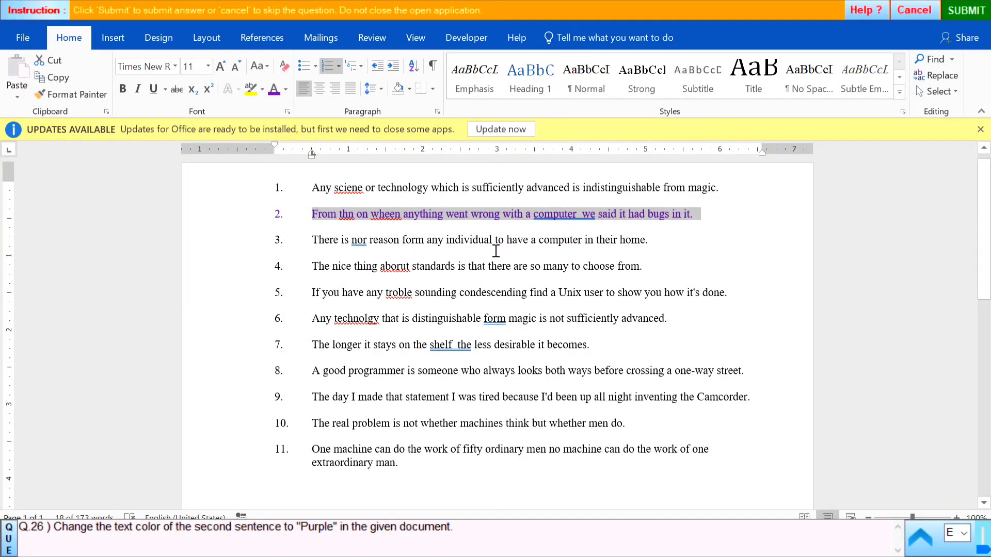
left_click(808, 263)
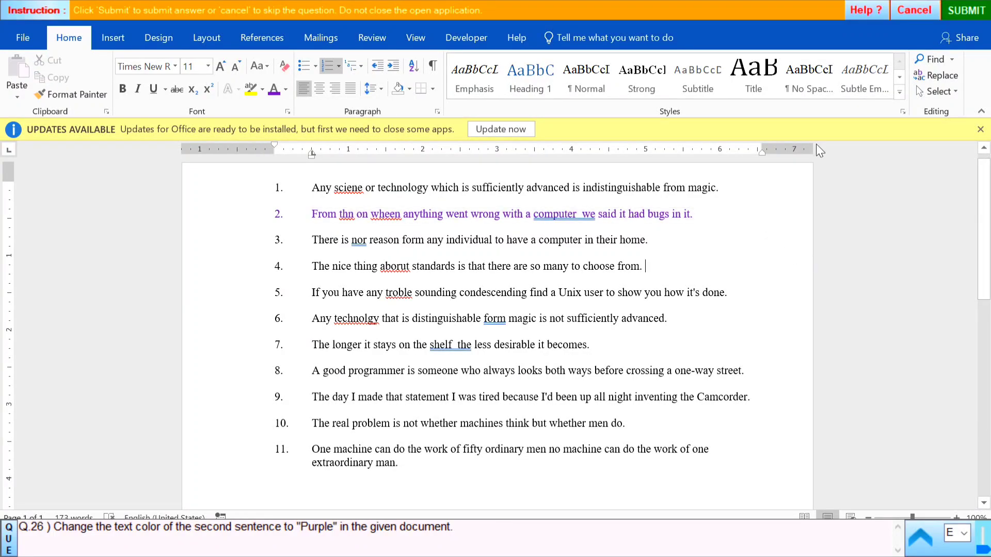
left_click(982, 7)
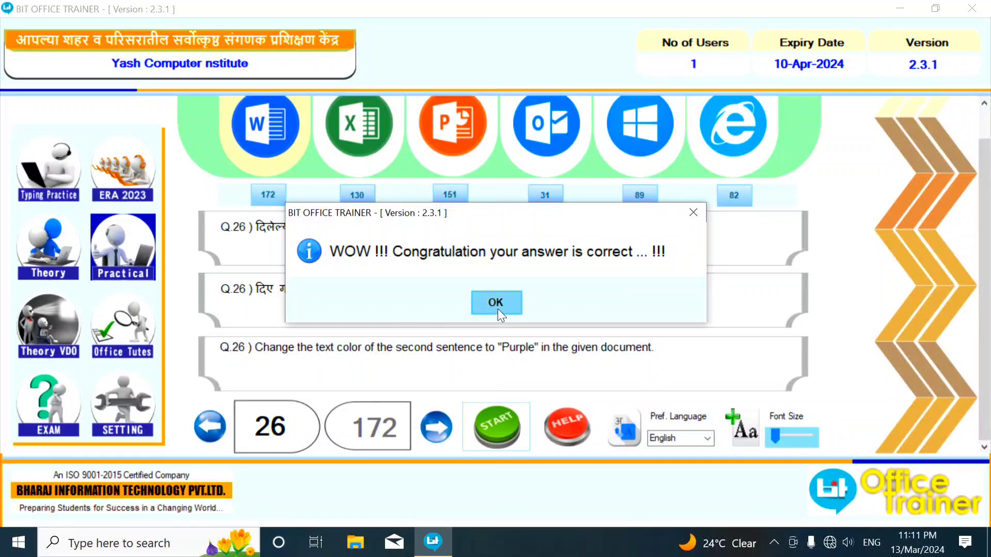
left_click(497, 305)
- Complete Word question 27 by highlighting the second numbered sentence in 50% gray, and submit the answer
left_click(431, 429)
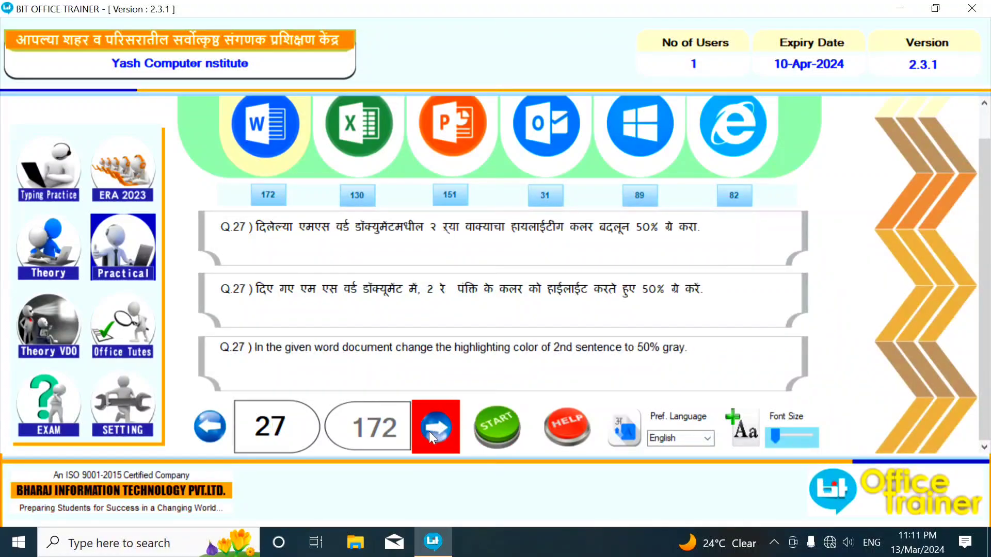
left_click(497, 430)
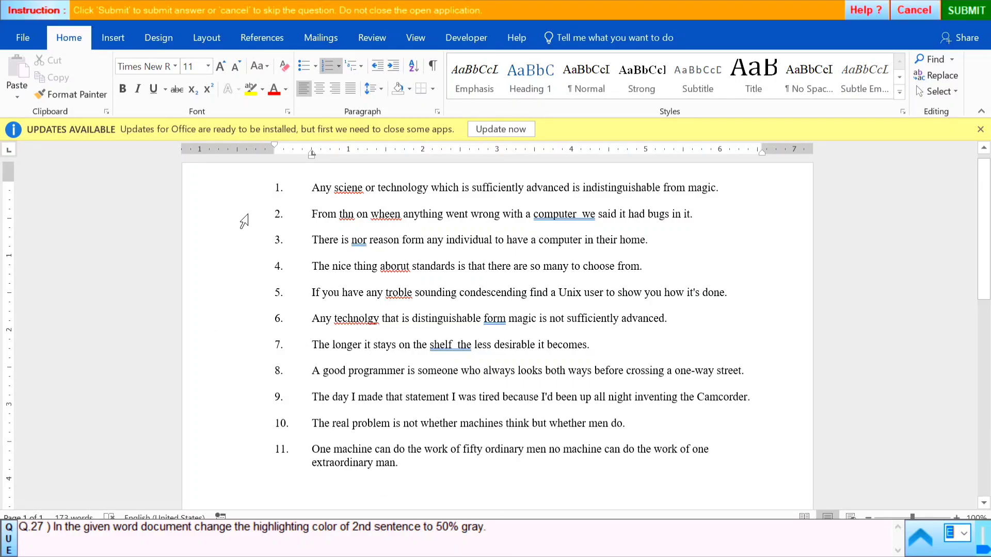
left_click(230, 218)
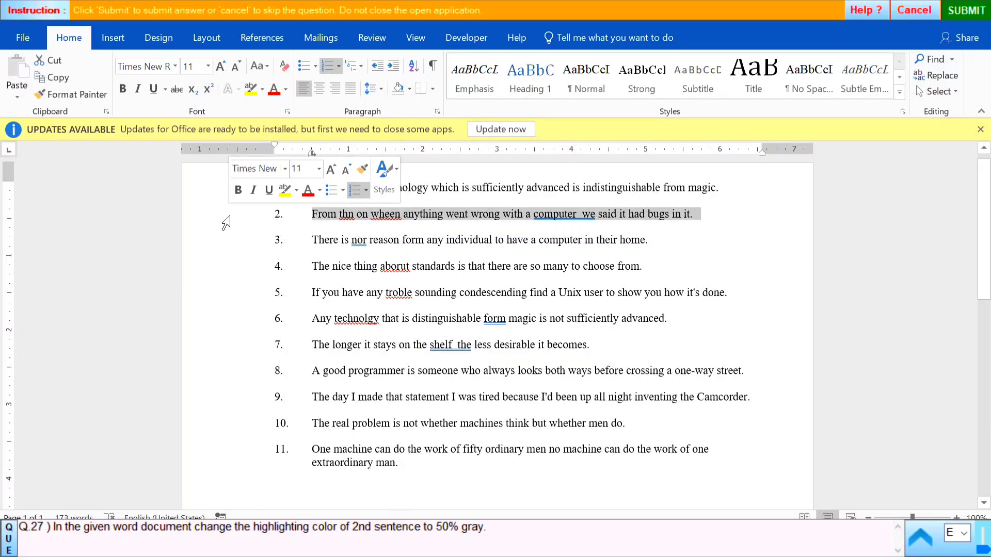
left_click(263, 90)
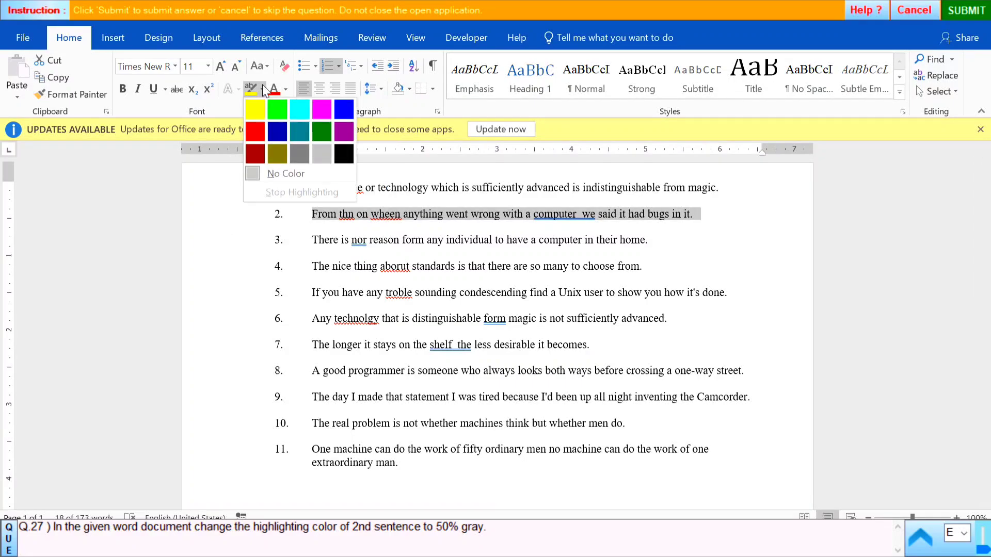
left_click(301, 154)
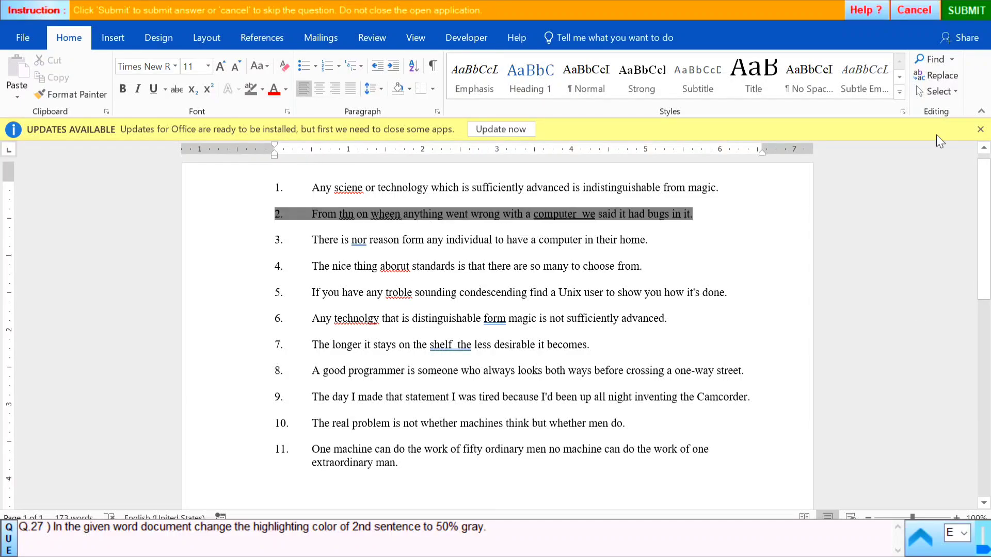
left_click(968, 13)
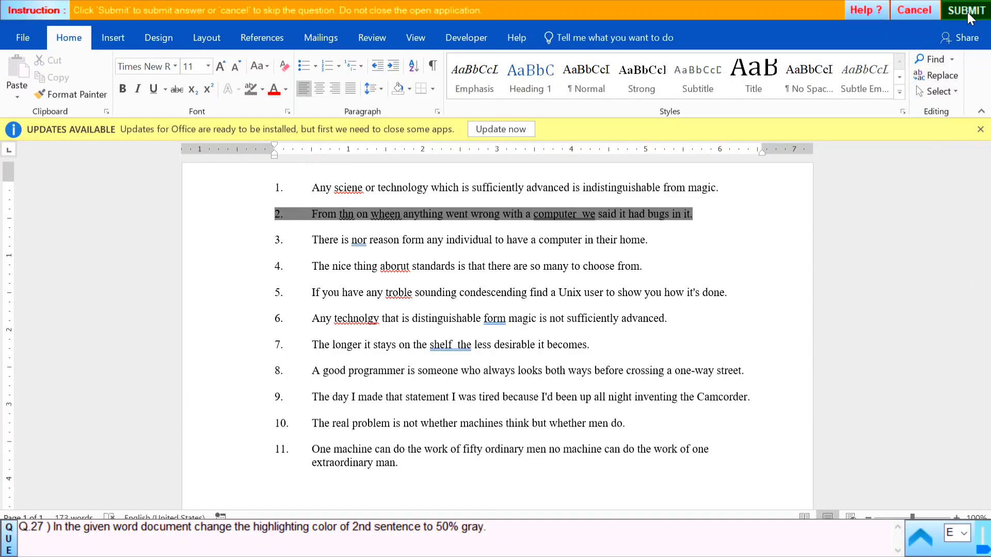
left_click(500, 300)
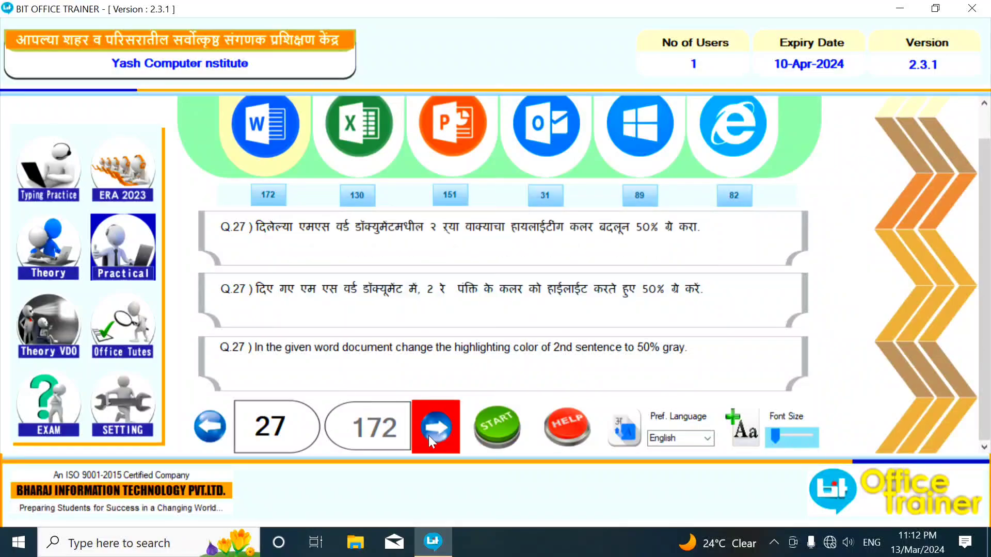
- Complete Word question 28 by changing the text colour of the sixth numbered sentence to Orange, and submit the answer
left_click(429, 435)
left_click(486, 424)
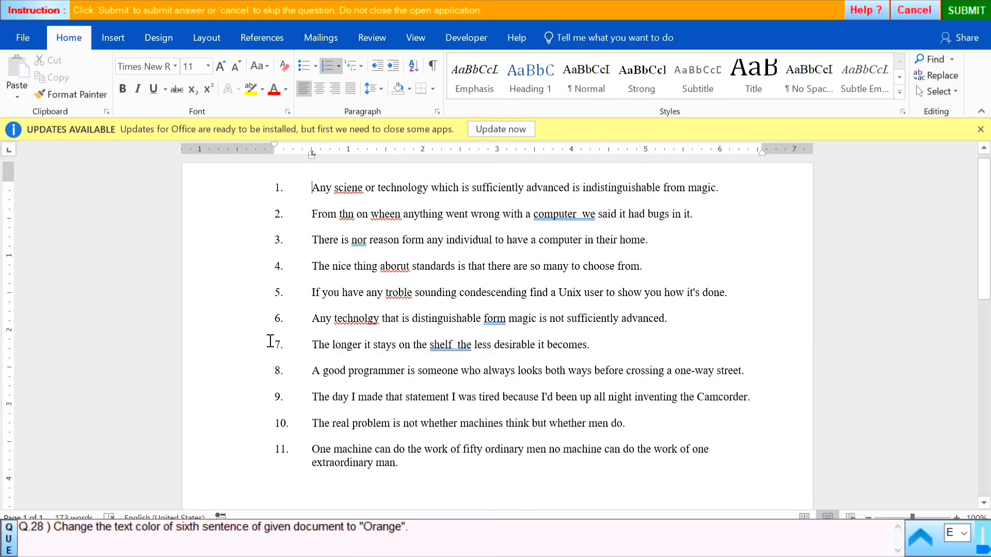
left_click(232, 326)
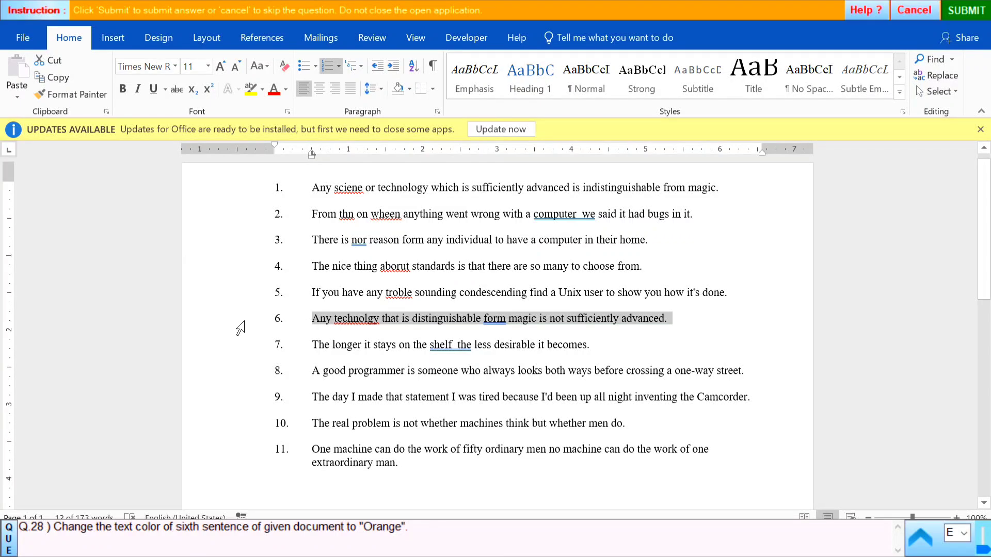
left_click(285, 90)
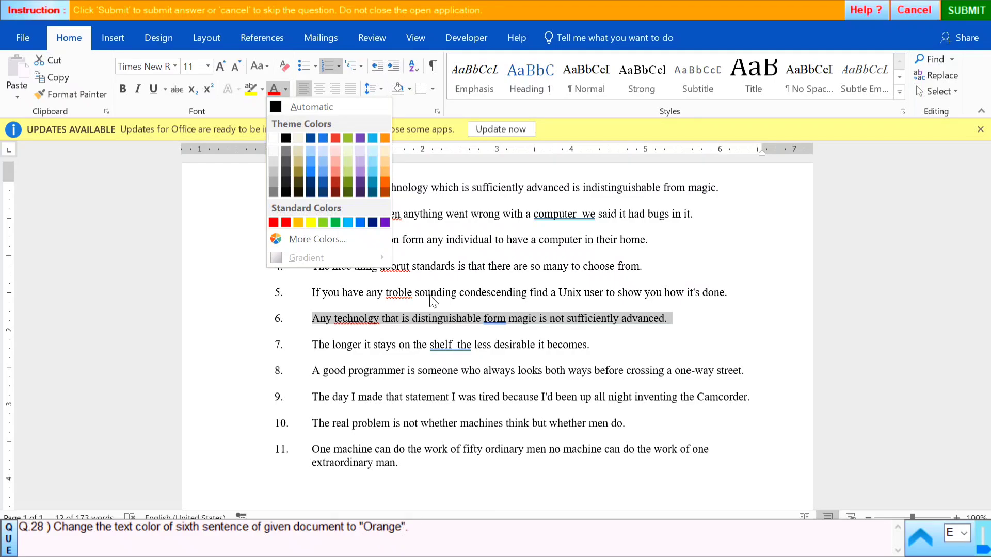
left_click(299, 222)
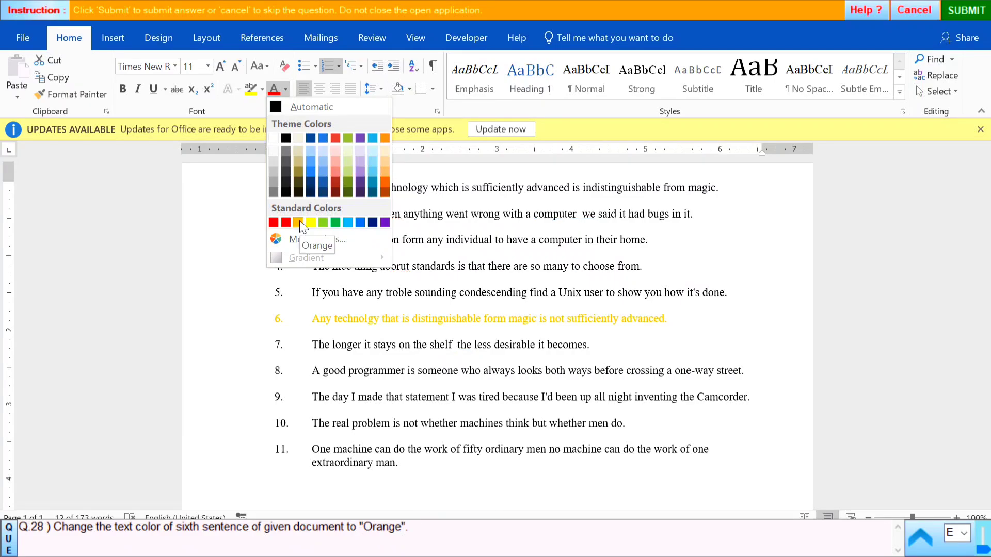
left_click(299, 222)
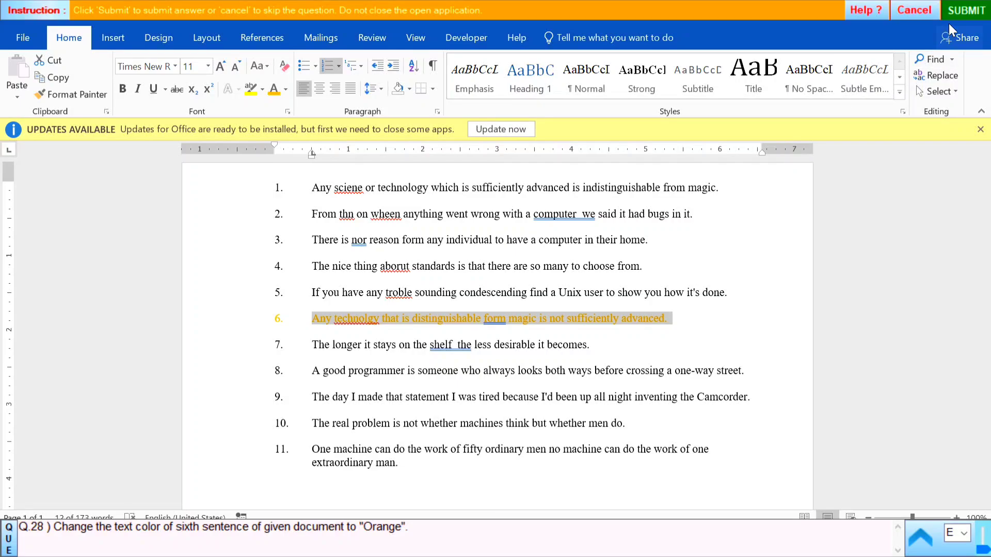
left_click(967, 10)
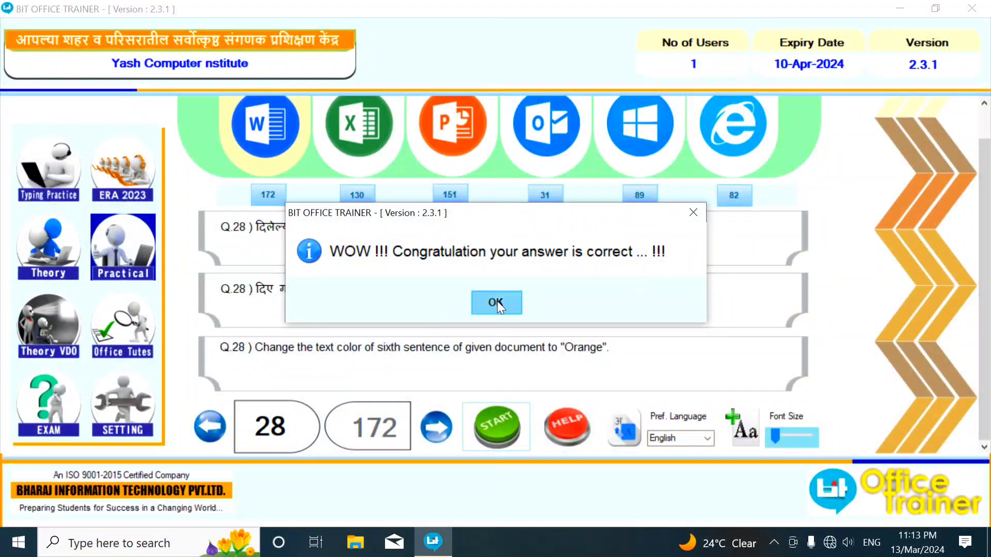
left_click(496, 301)
- Complete Word question 29 by changing the text colour of the fifth numbered sentence to Dark Blue, and submit the answer
left_click(441, 438)
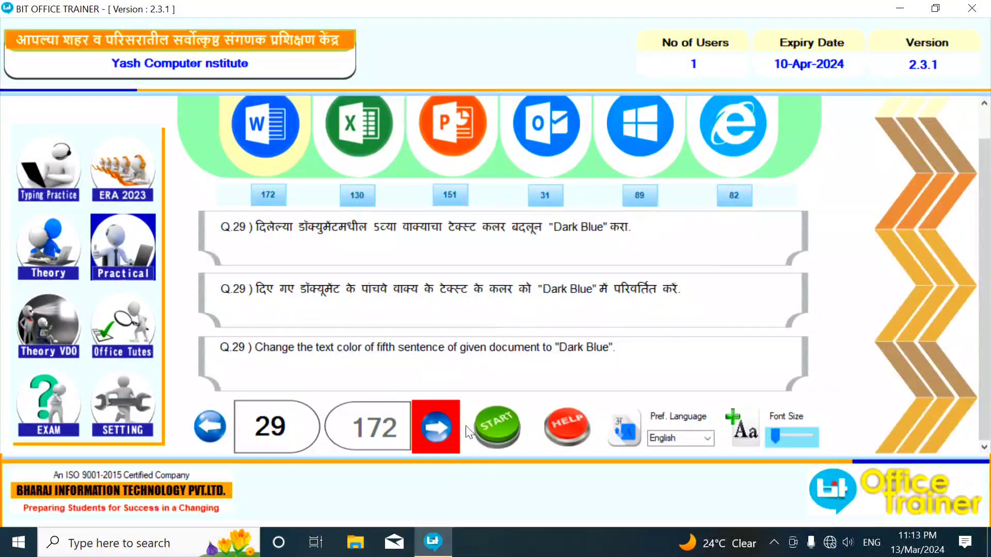
left_click(513, 420)
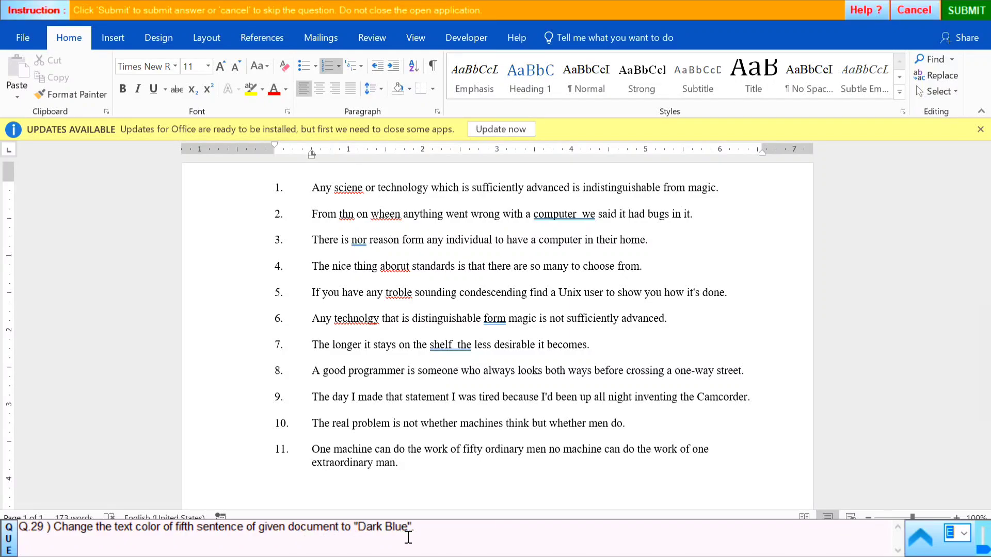
left_click(239, 298)
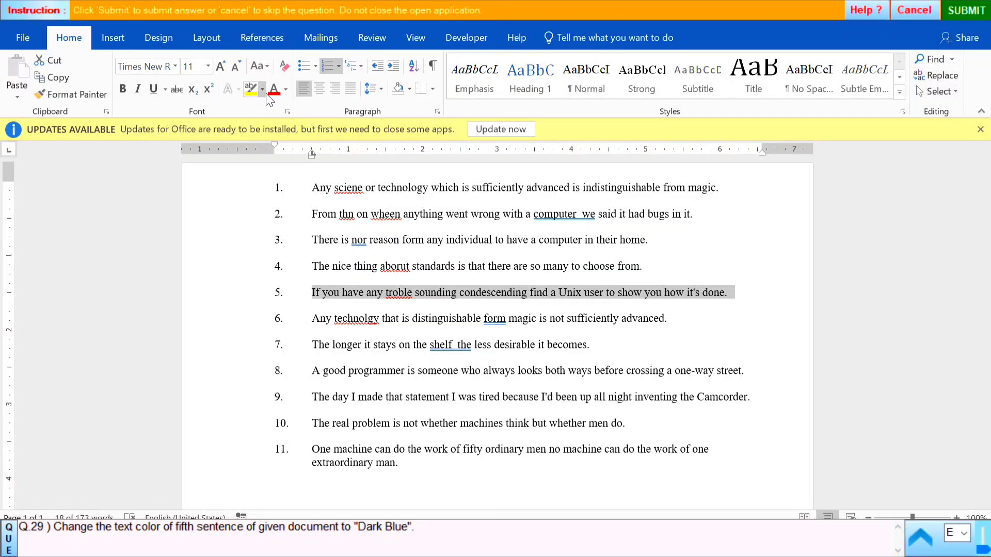
left_click(286, 89)
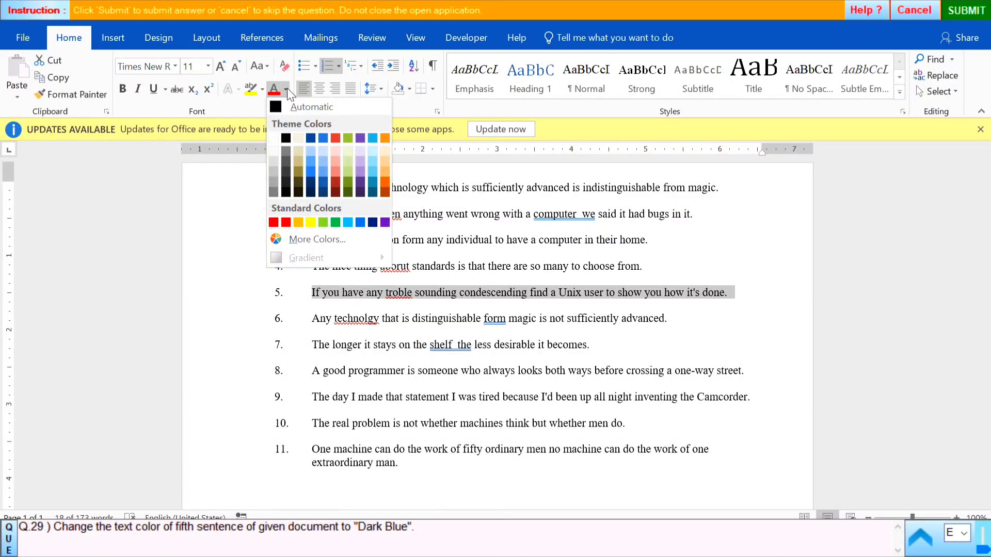
left_click(373, 223)
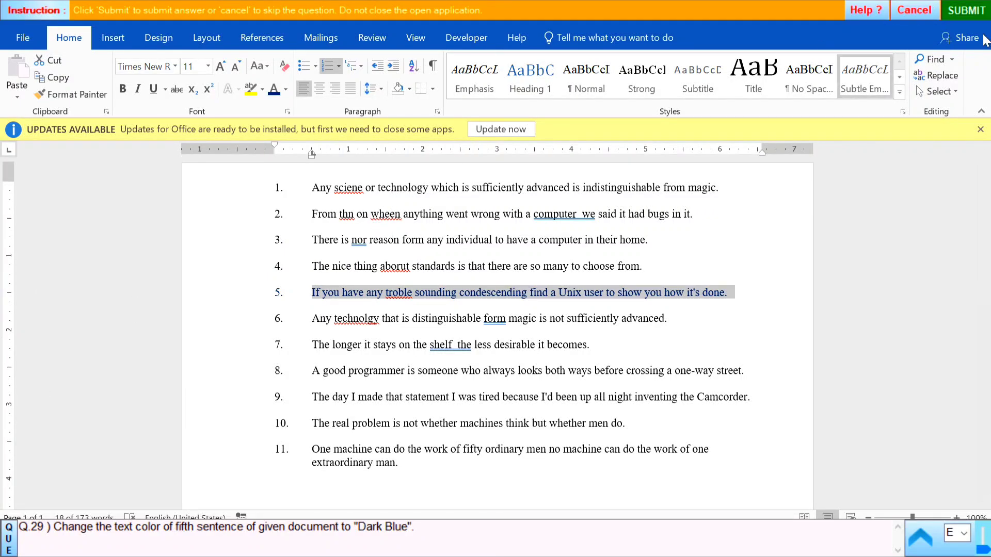
left_click(970, 15)
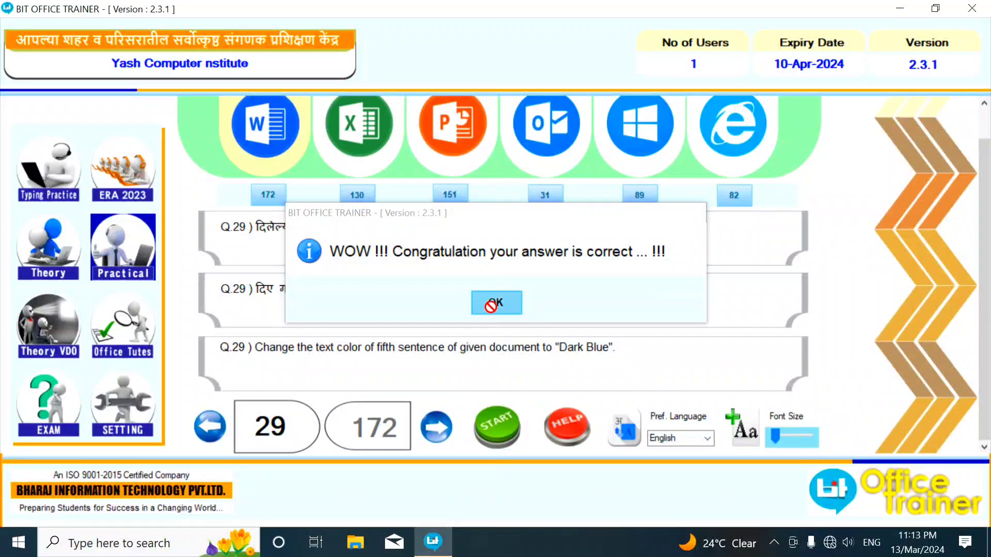
left_click(497, 303)
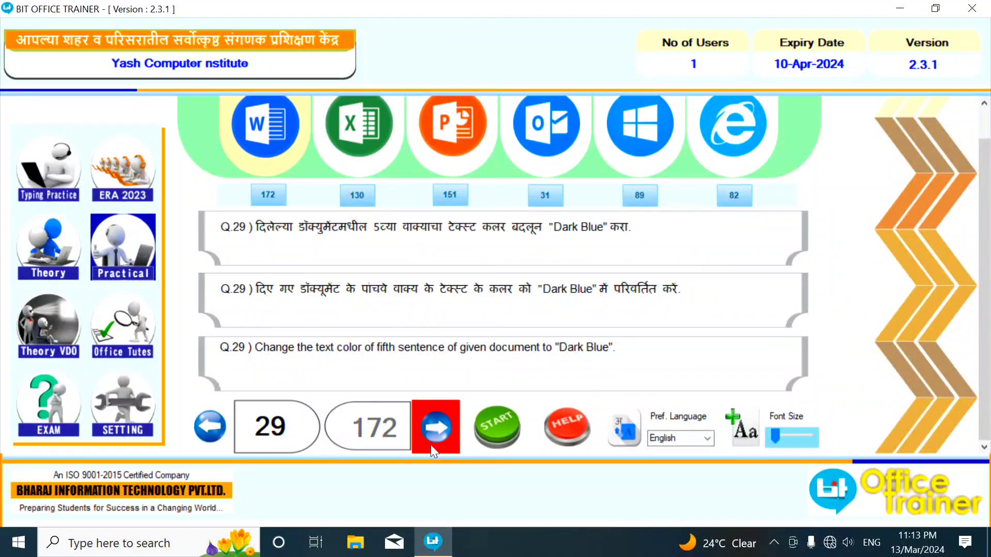
- Complete Word question 30 by highlighting the first sentence, the "Animals" heading, in Yellow, and submit the answer
left_click(431, 446)
left_click(505, 426)
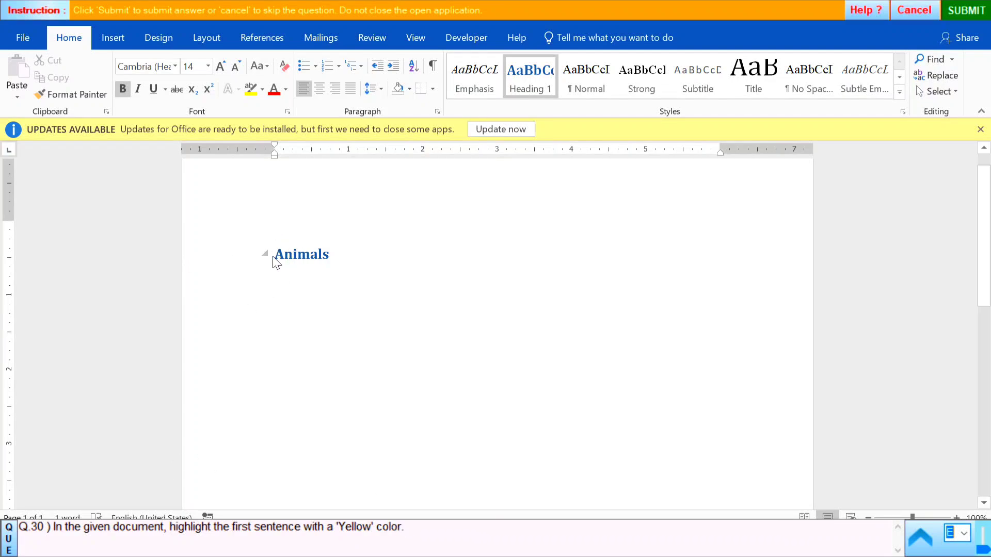
left_click(210, 263)
left_click(210, 264)
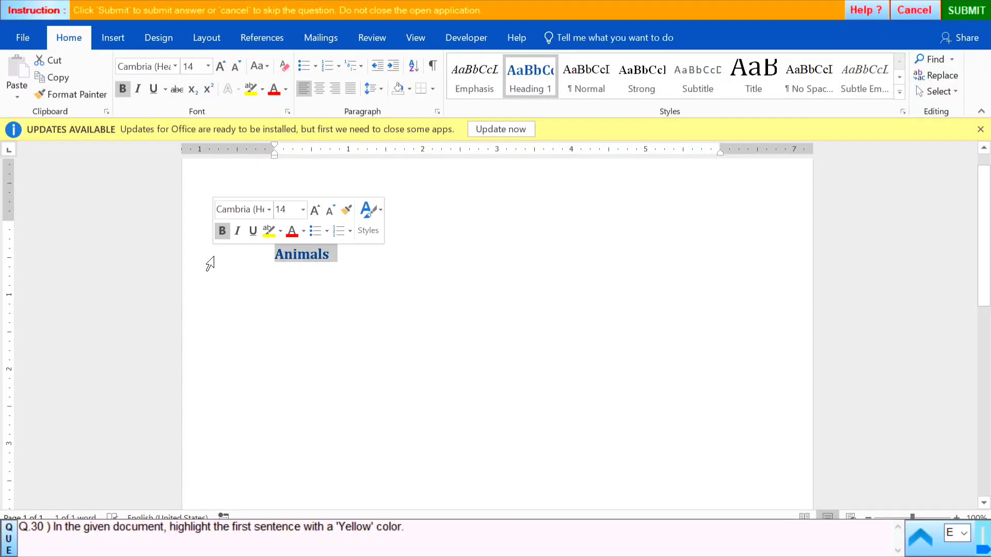
left_click(261, 90)
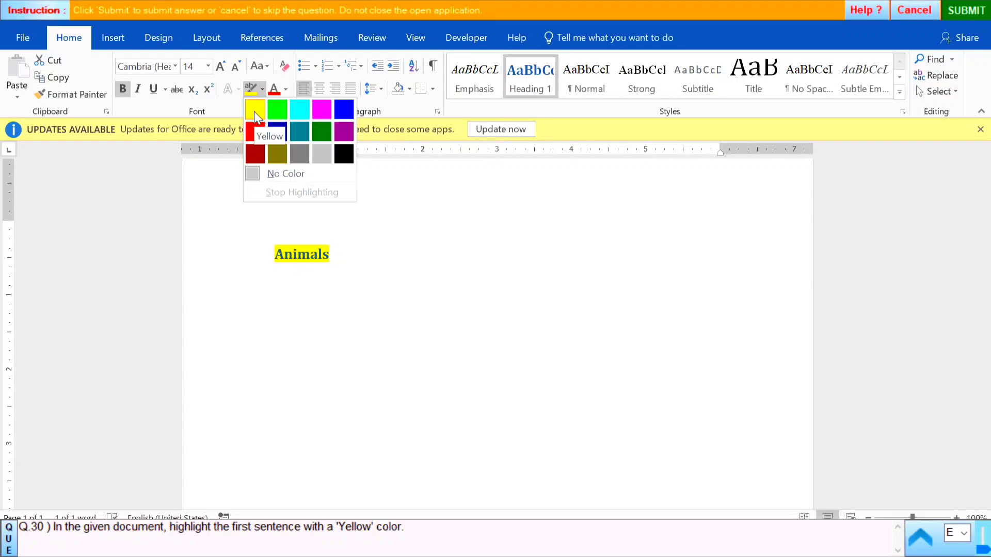
left_click(254, 111)
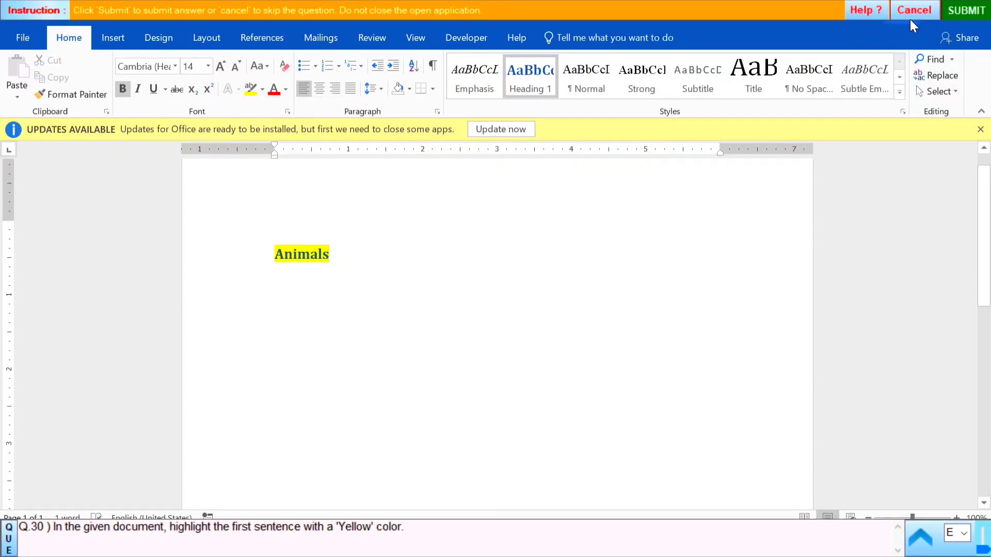
left_click(965, 12)
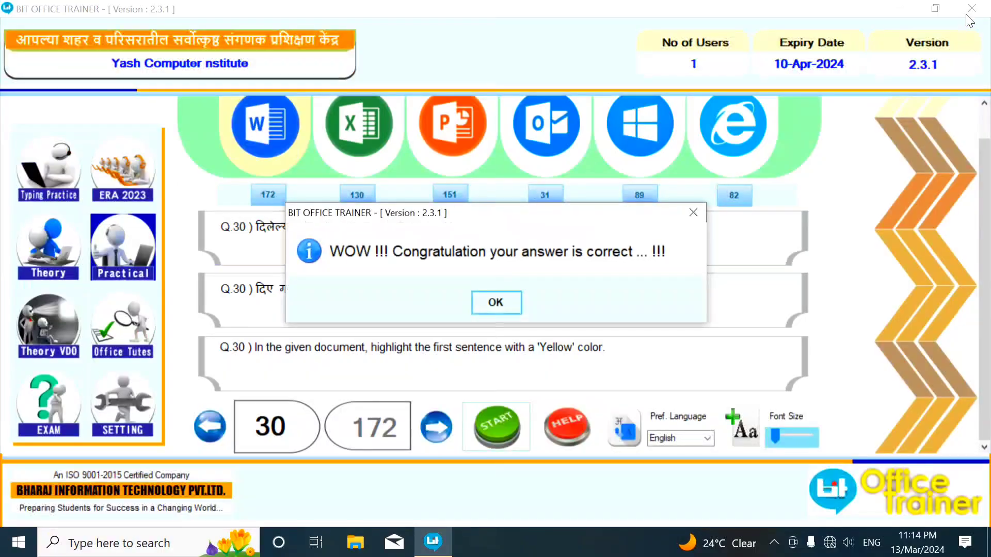
left_click(502, 302)
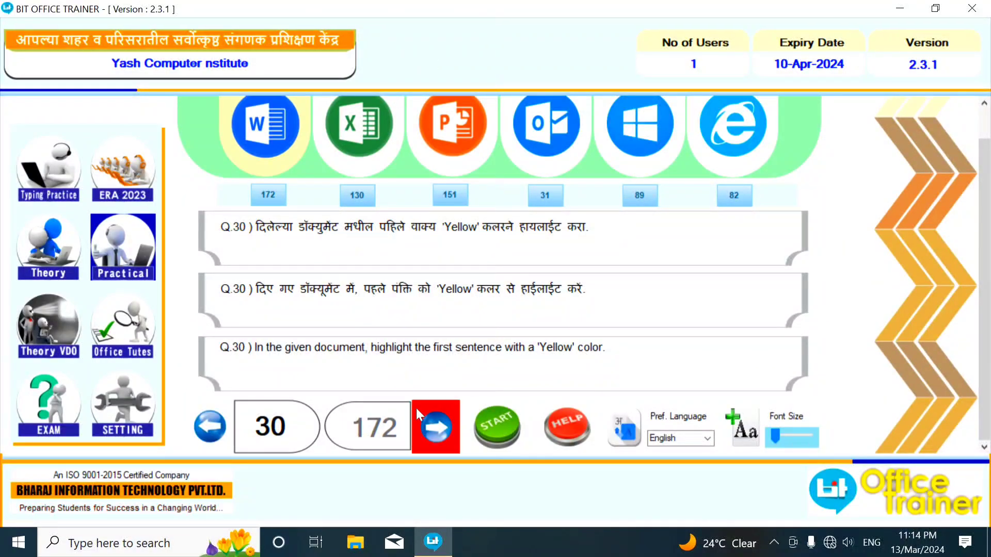
- Complete Word question 31 by applying the Orange font colour to the entire text of the Rainy Day document, and submit the answer
left_click(429, 438)
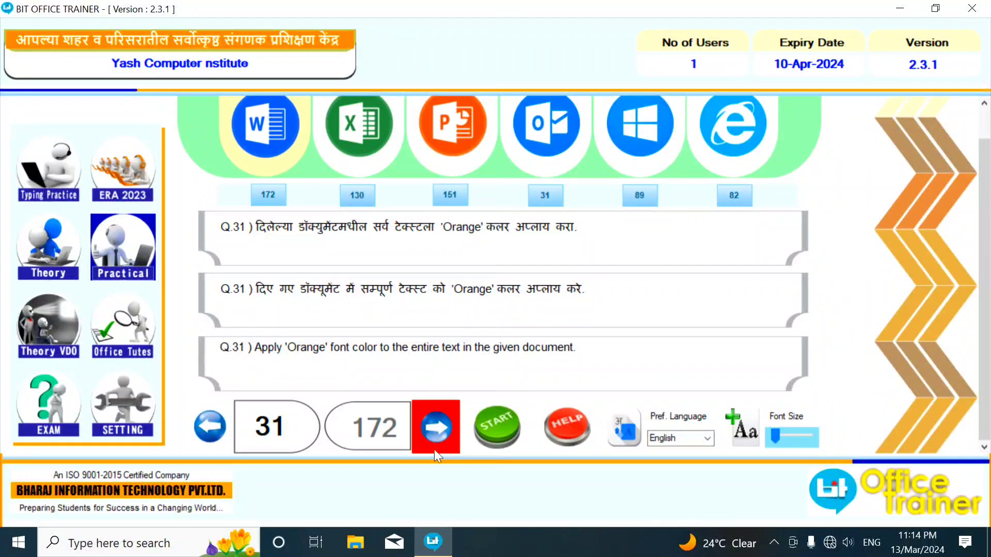
left_click(491, 448)
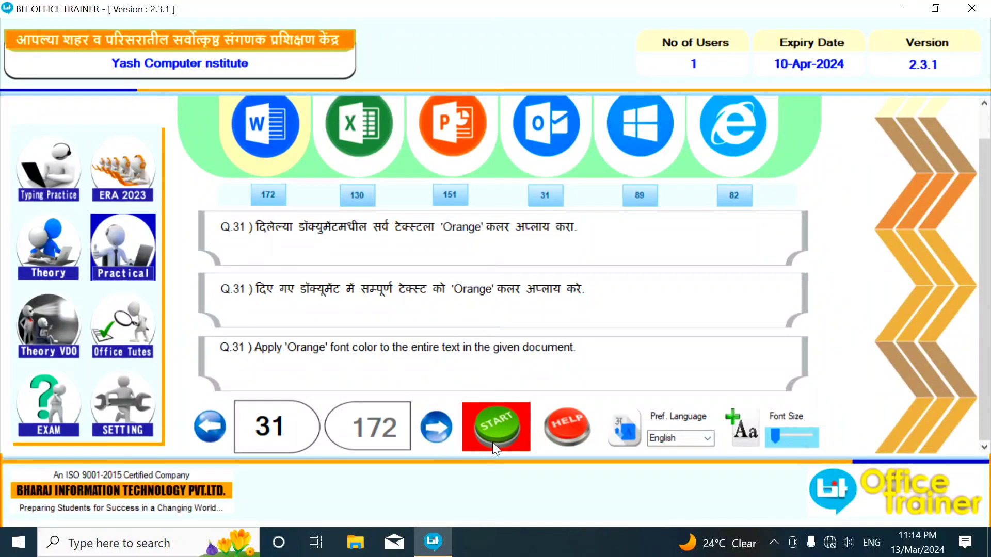
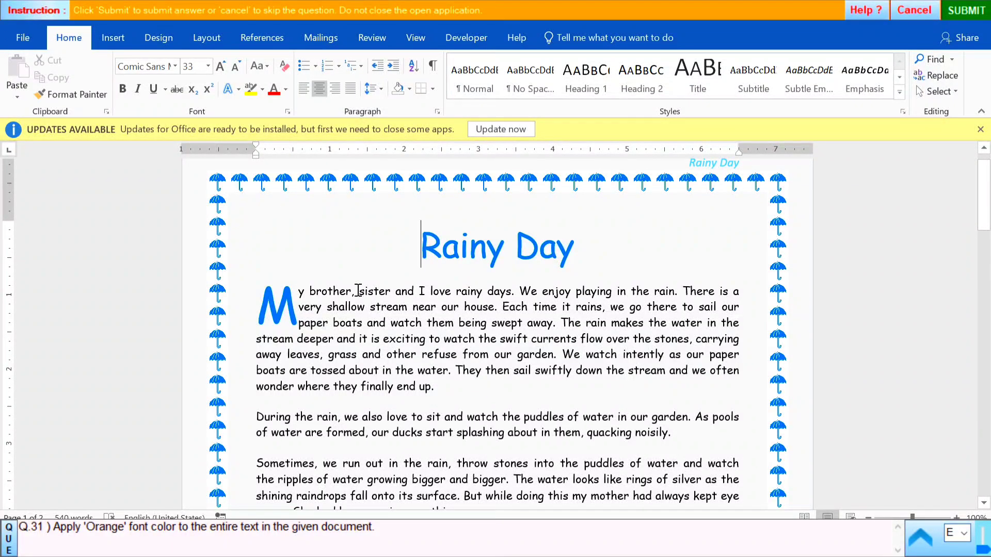
key("ctrl+a")
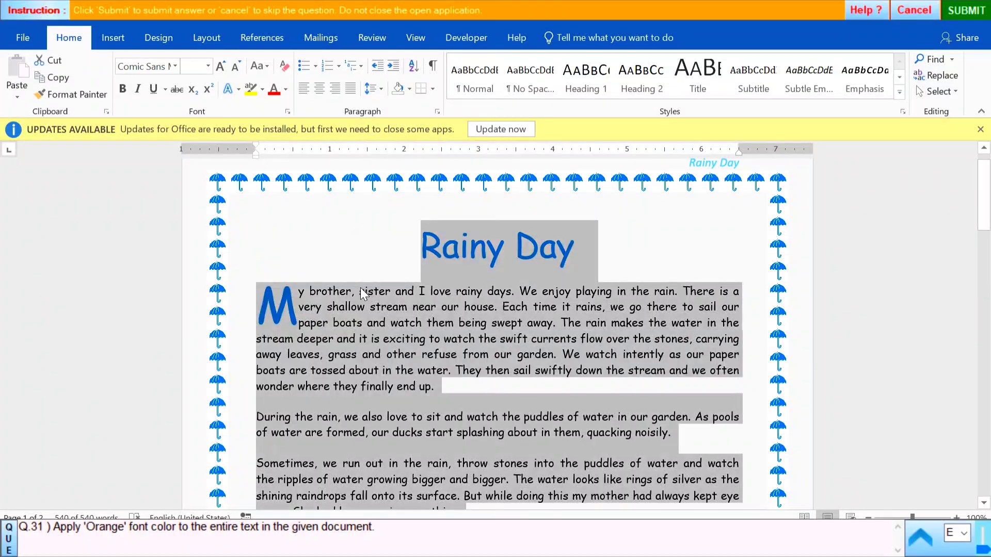
left_click(934, 92)
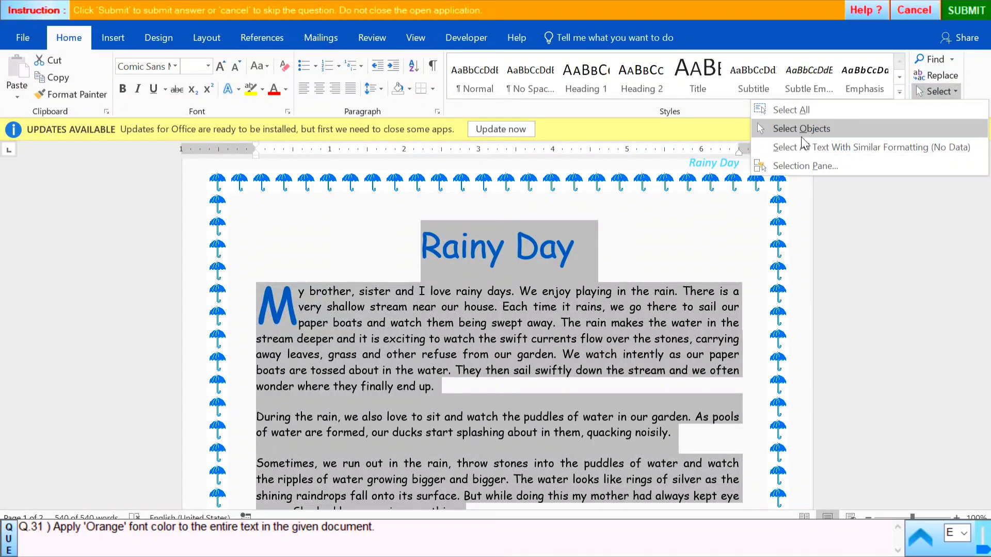
left_click(286, 90)
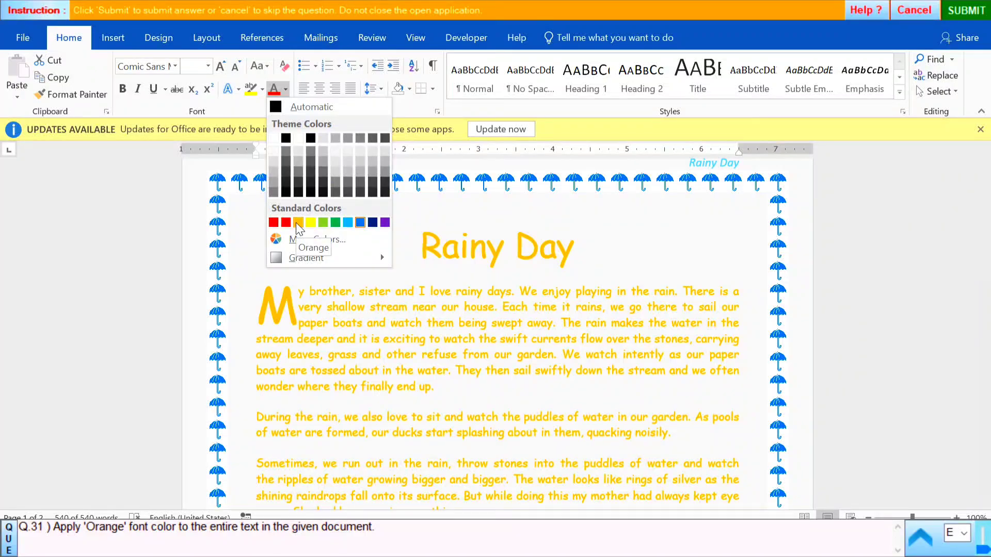
left_click(297, 222)
left_click(958, 11)
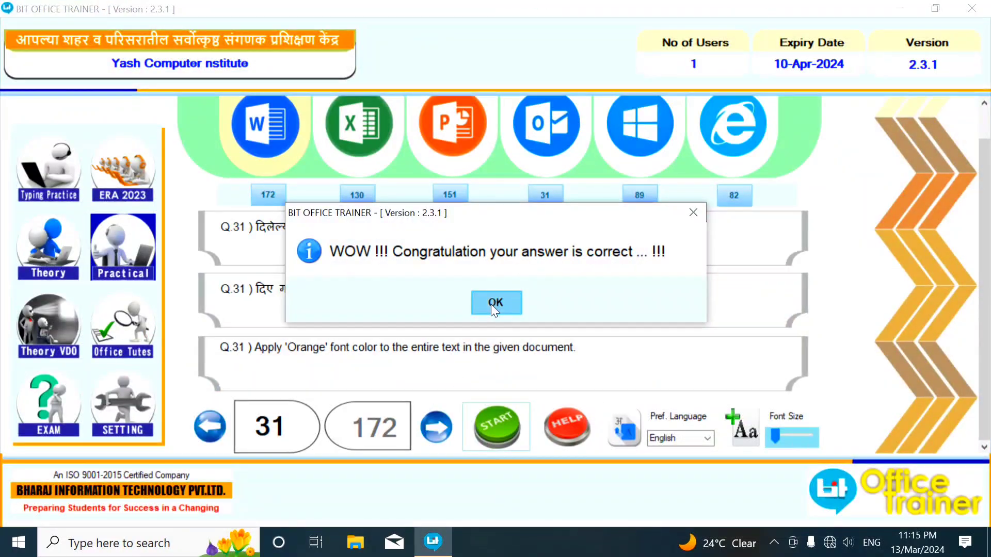
left_click(493, 304)
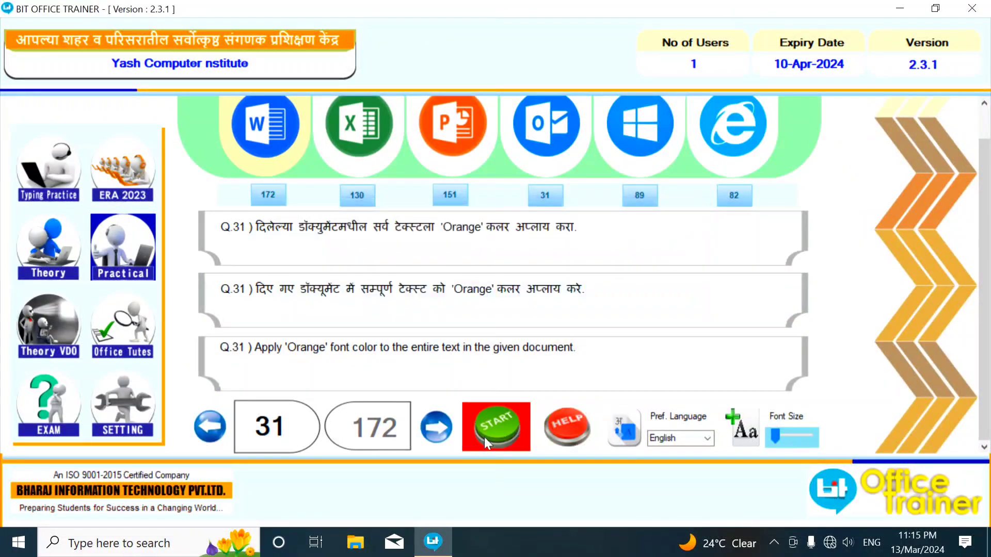
- Complete Word question 32 by applying the Dark Blue font colour to the entire text of the school letter, and submit the answer
left_click(438, 428)
left_click(498, 428)
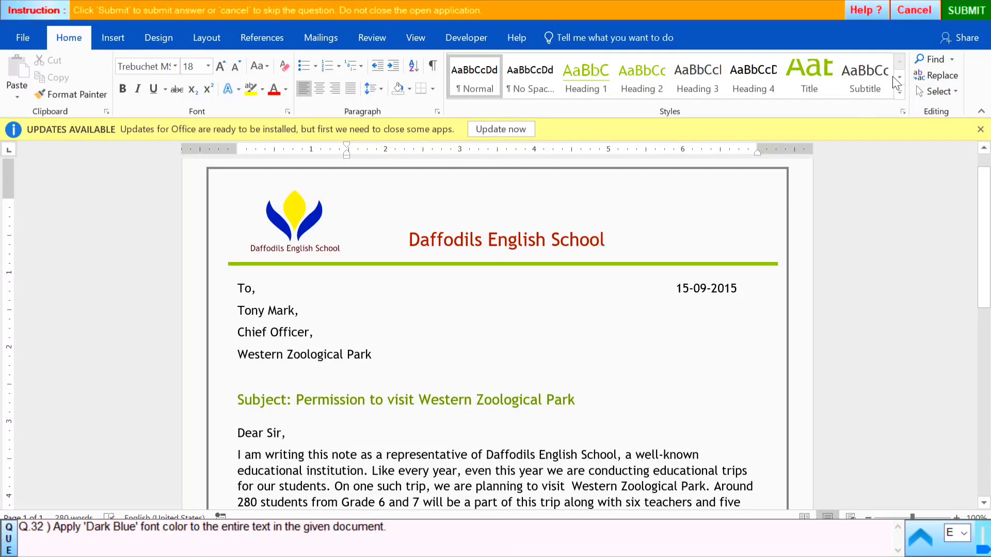
left_click(936, 92)
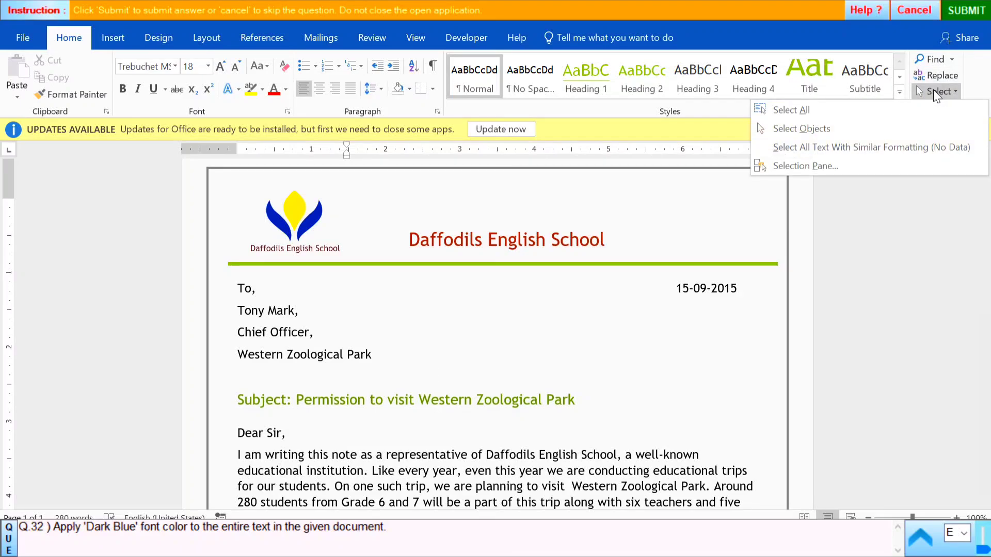
left_click(811, 111)
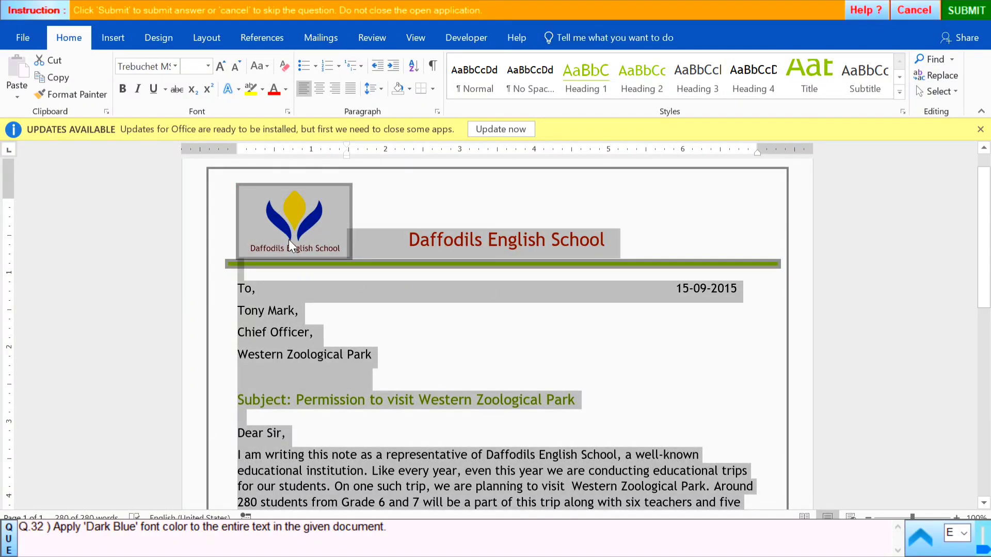
left_click(284, 90)
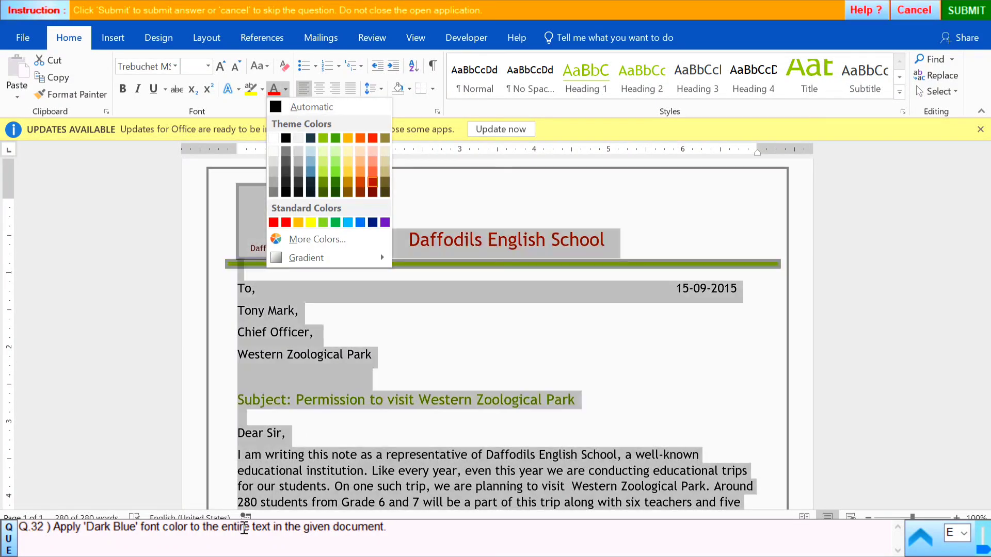
left_click(372, 222)
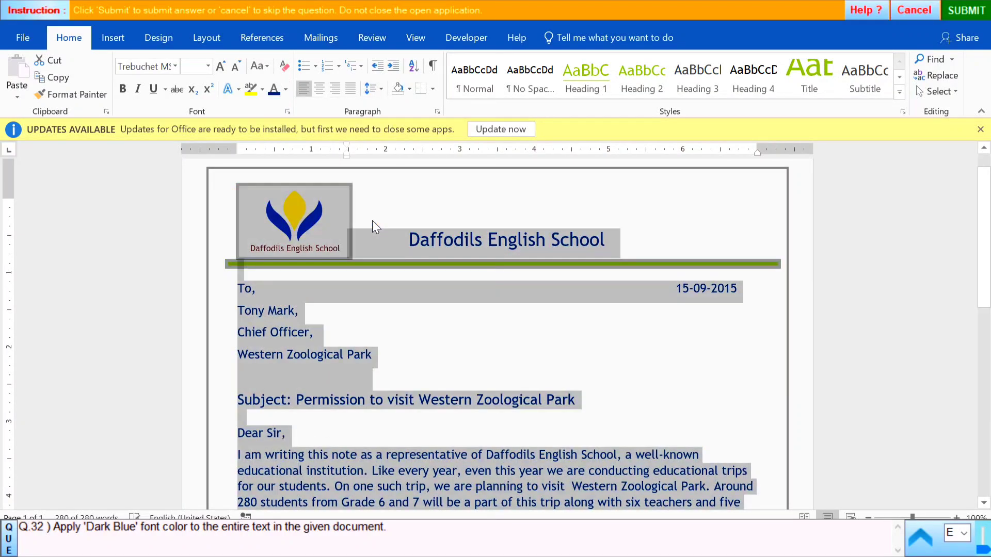
left_click(964, 9)
left_click(506, 305)
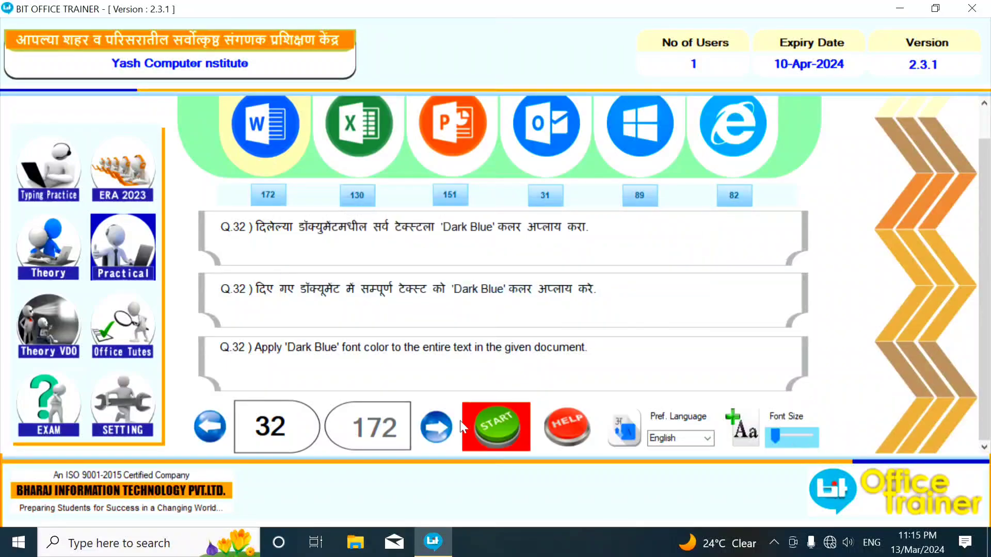
- Complete Word question 33 by changing the word "keyboard" in the first sentence to UPPERCASE, and submit the answer
left_click(428, 433)
left_click(509, 435)
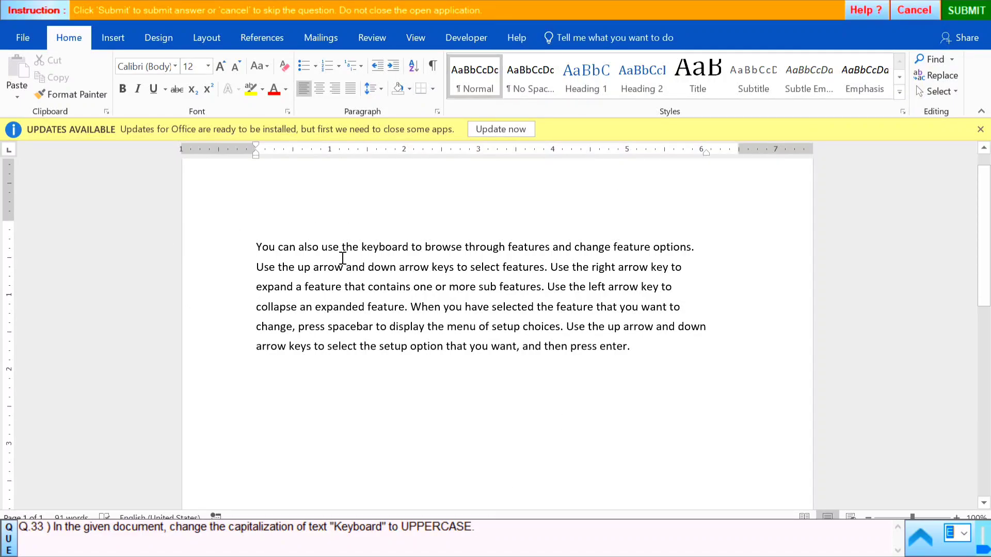
double_click(379, 246)
left_click(437, 268)
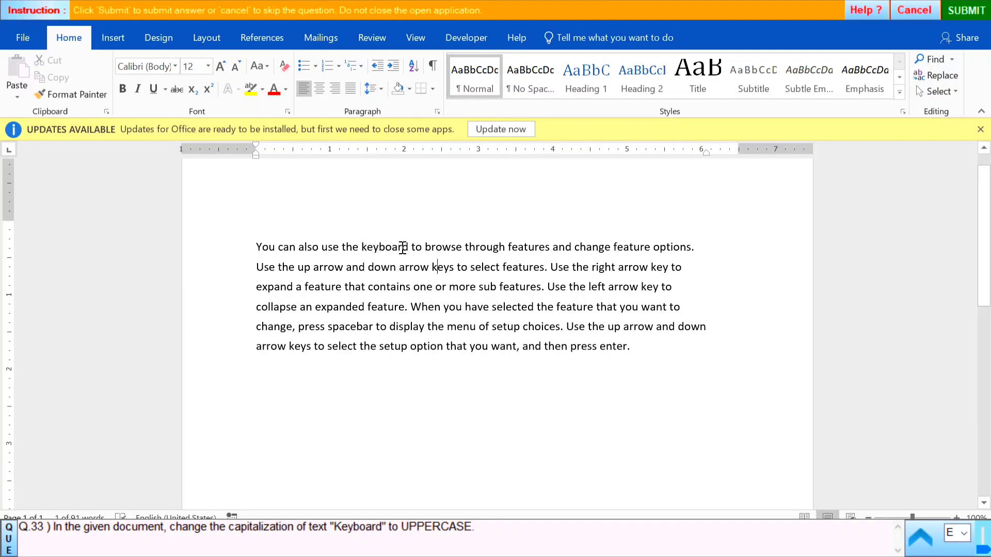
double_click(384, 247)
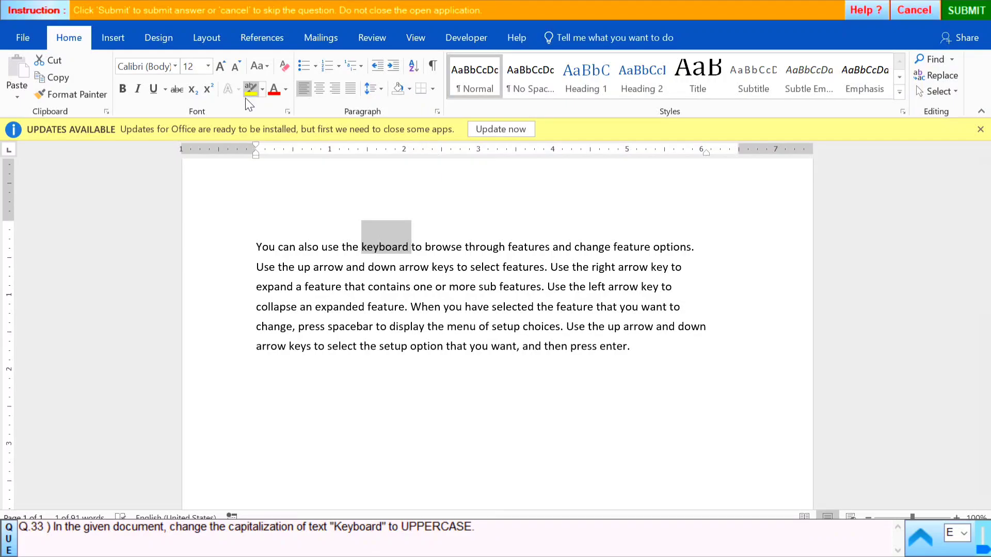
left_click(260, 67)
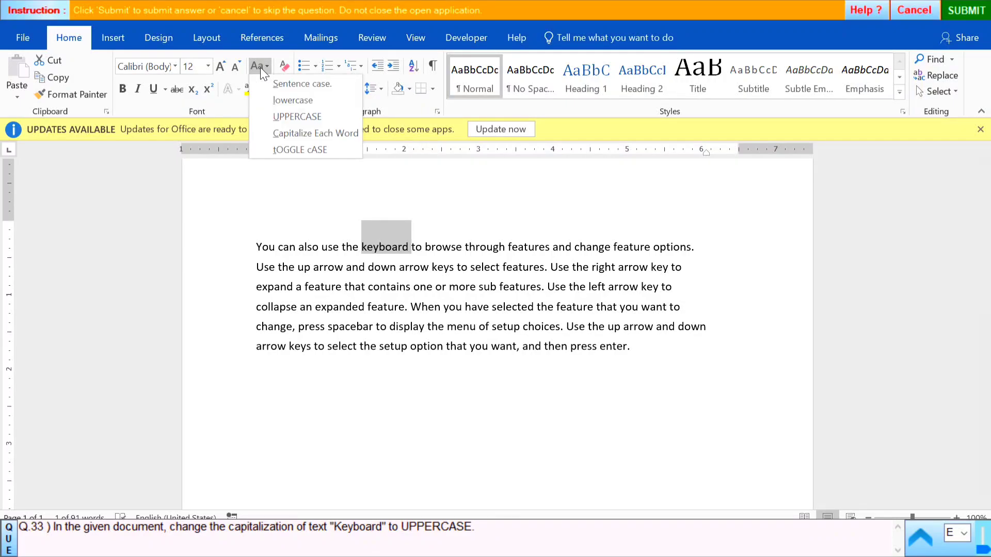
left_click(311, 118)
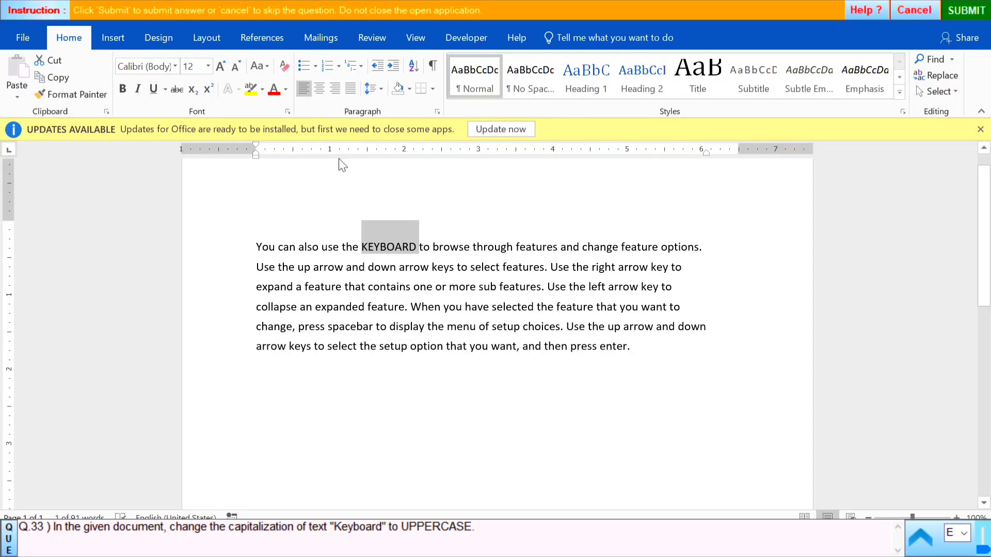
left_click(753, 231)
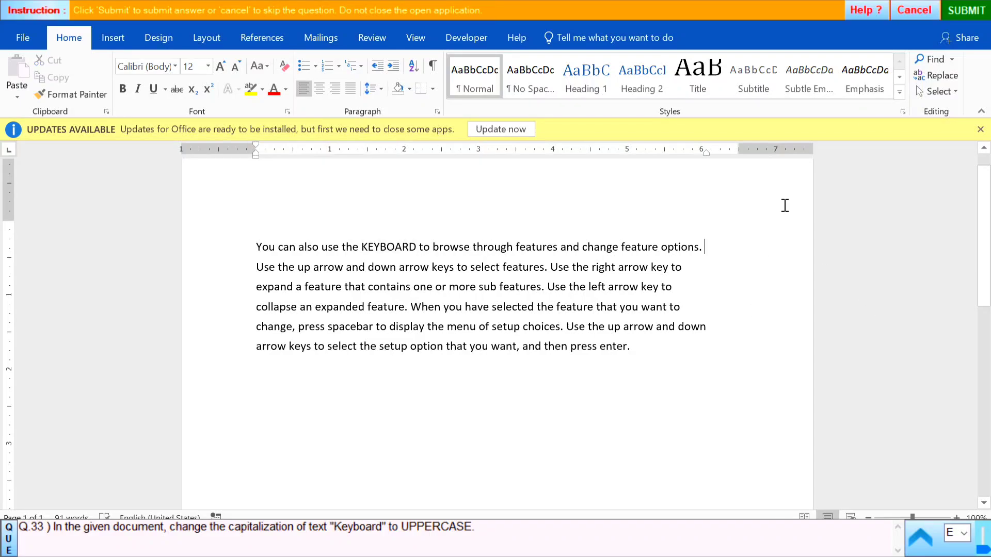
left_click(961, 13)
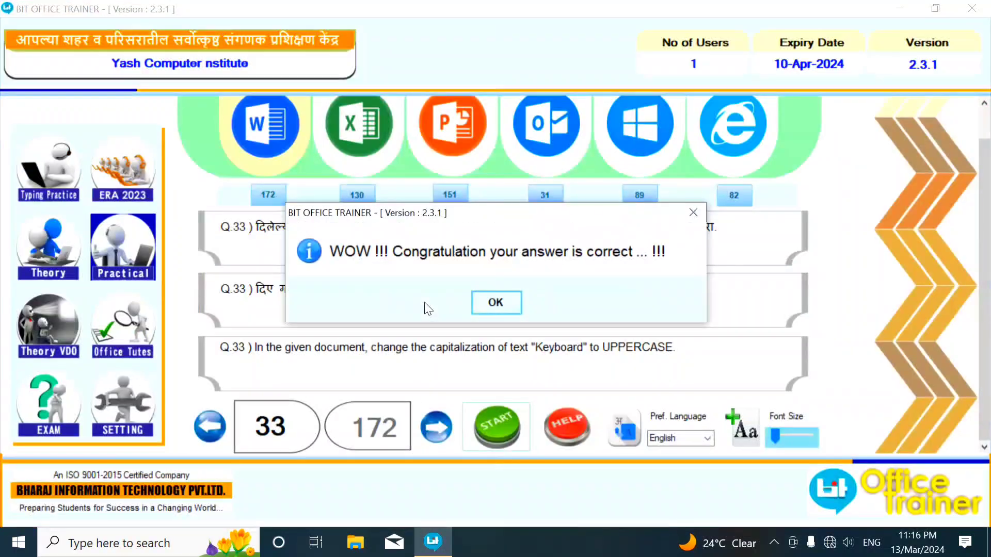
left_click(496, 302)
- Complete Word question 34 by changing the case of the second numbered sentence to UPPERCASE, and submit the answer
left_click(438, 435)
left_click(514, 431)
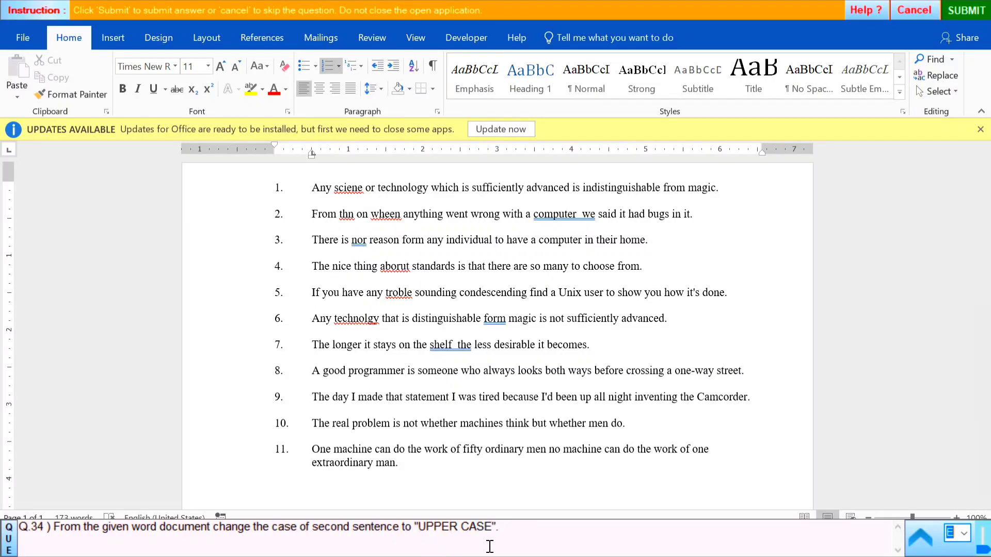
left_click(244, 217)
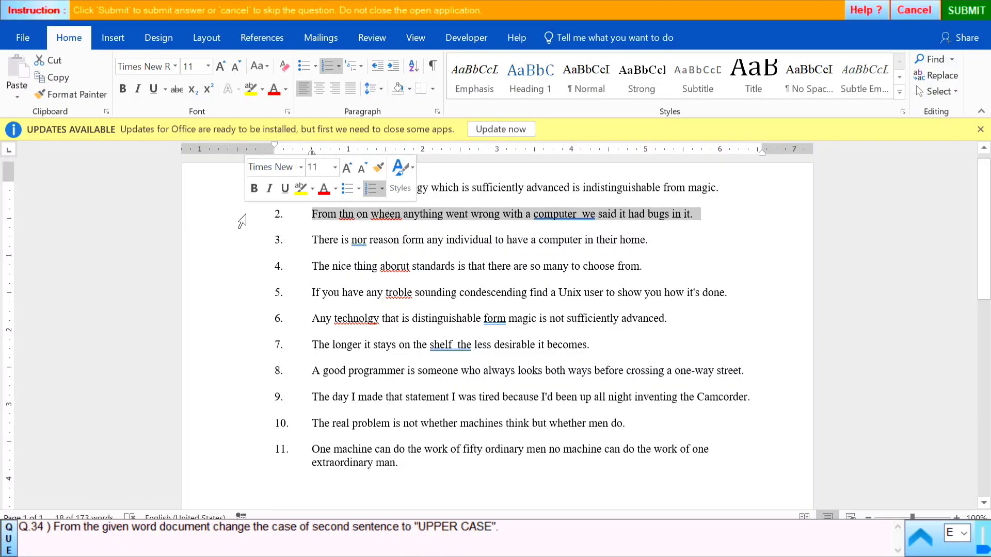
left_click(265, 66)
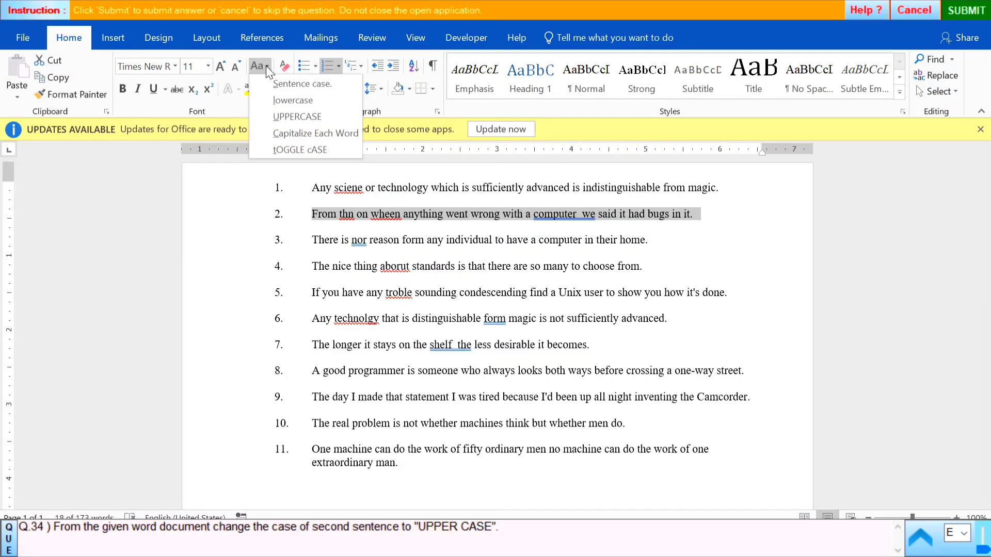
left_click(319, 119)
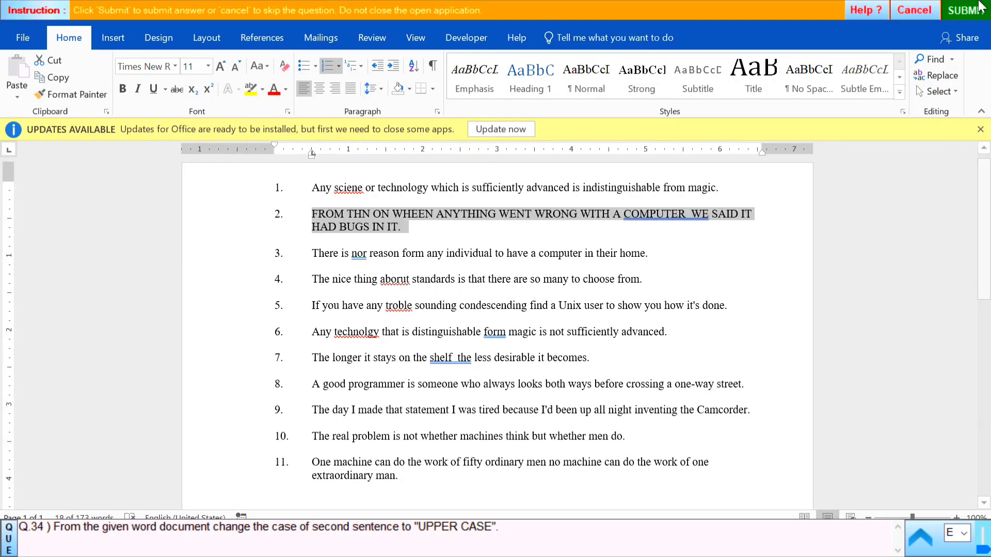
left_click(965, 11)
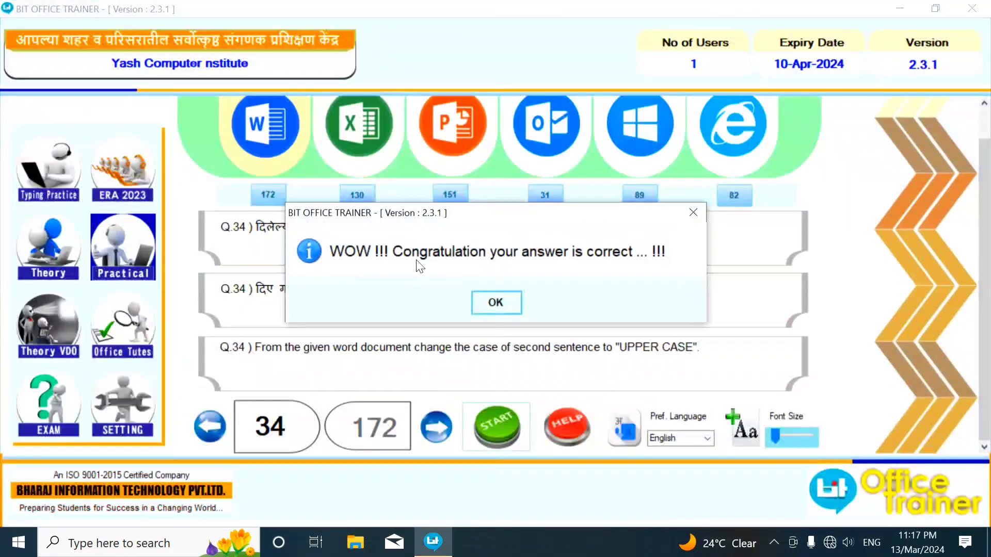
left_click(498, 299)
- Complete Word question 35 by changing the case of the fifth numbered sentence to tOGGLE cASE, and submit the answer
left_click(439, 435)
left_click(499, 422)
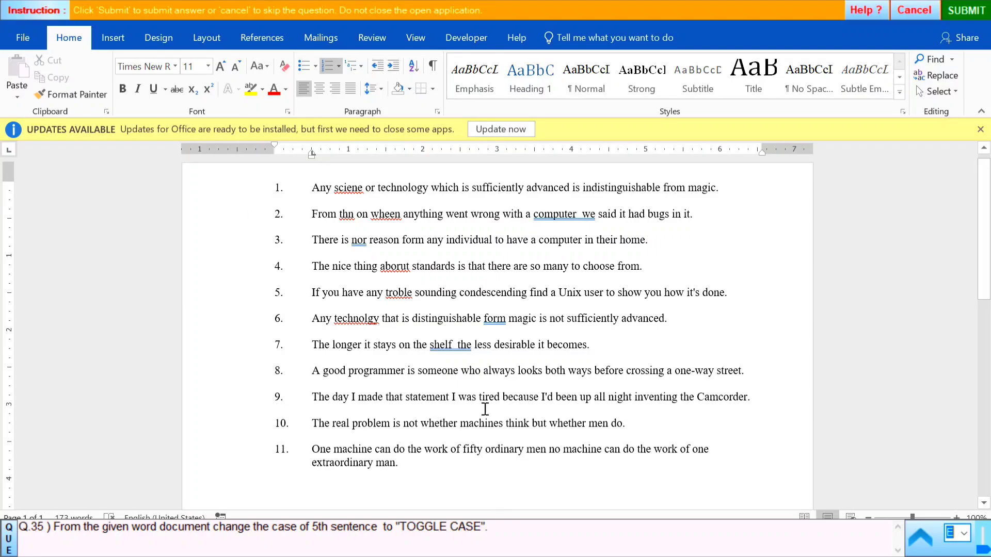
left_click(246, 295)
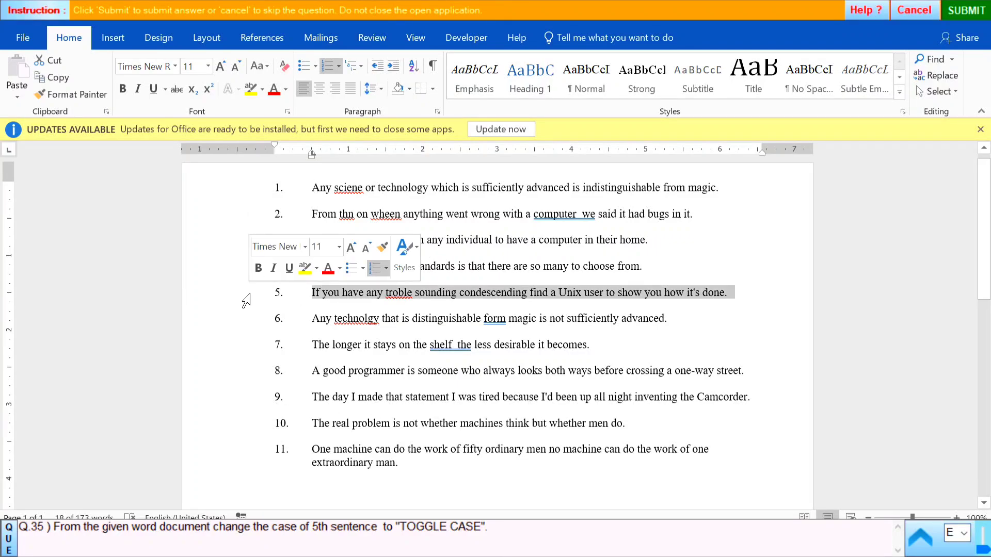
left_click(262, 66)
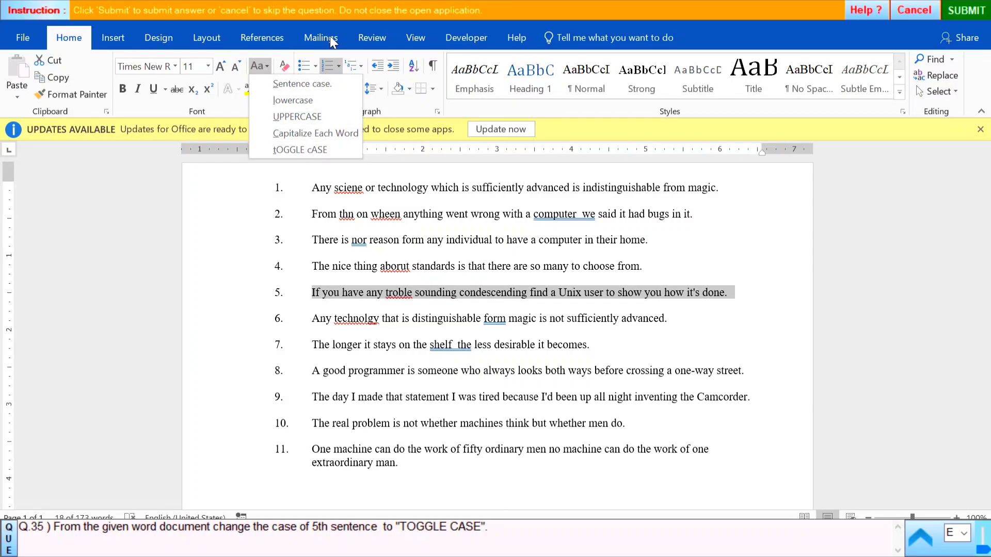
left_click(321, 148)
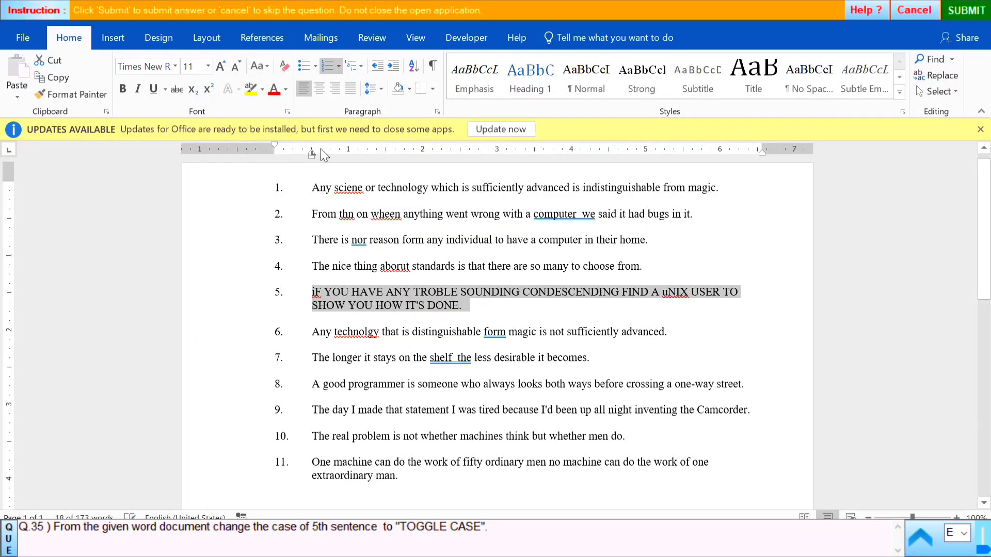
left_click(964, 13)
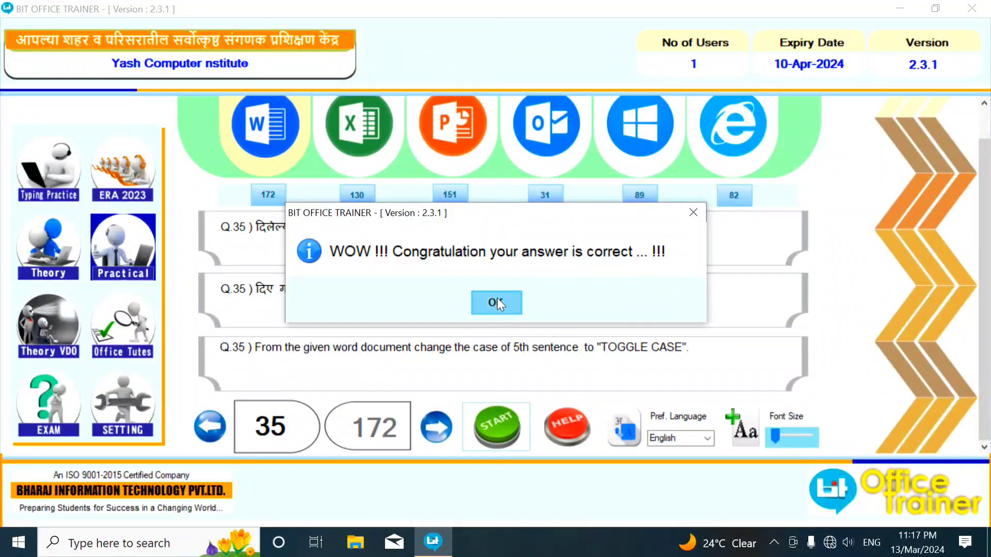
left_click(497, 299)
- Open Word question 36 and view its instruction in Marathi, returning the instruction language to English
left_click(444, 438)
left_click(511, 431)
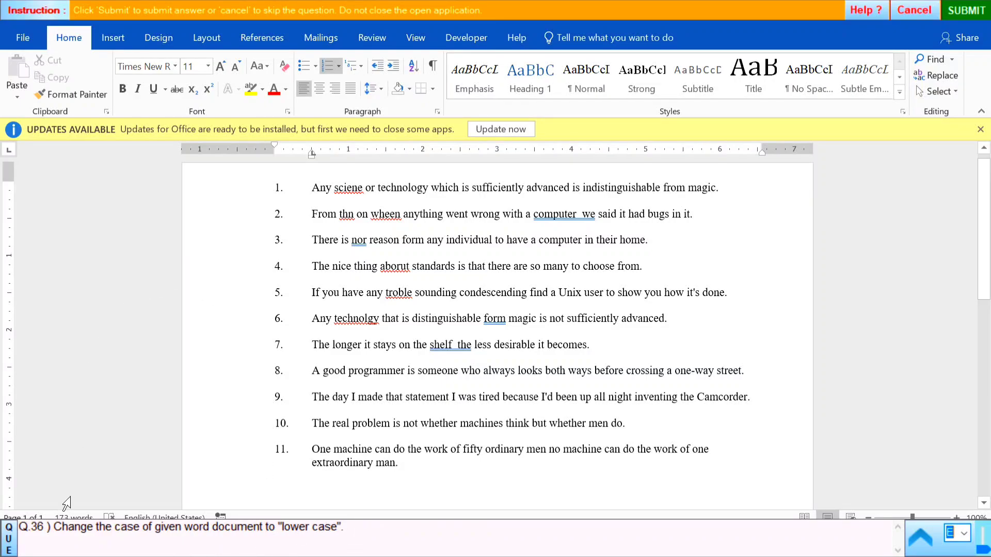
left_click(964, 533)
left_click(966, 493)
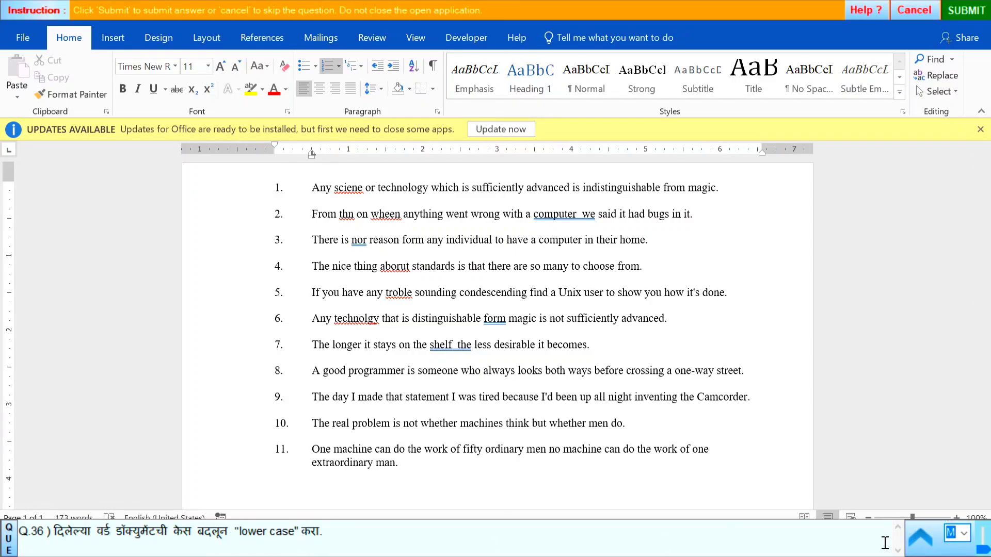
left_click(963, 532)
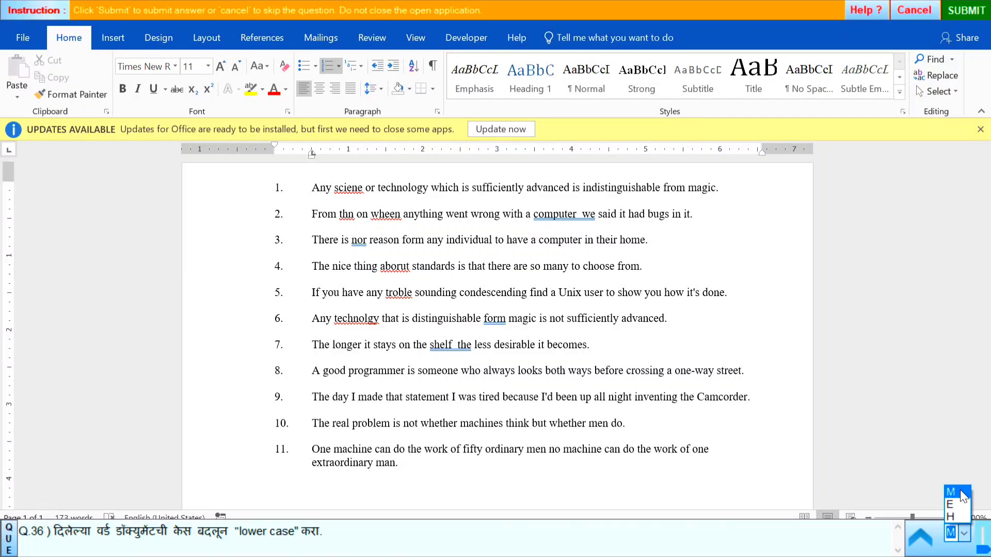
left_click(953, 506)
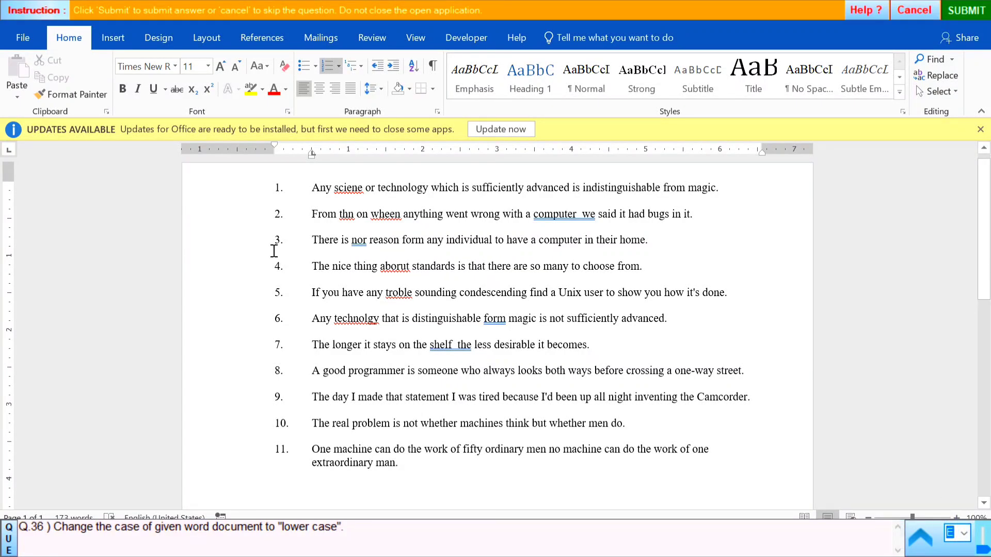
- Change the case of the entire question 36 document to lowercase, and submit the answer
key("ctrl+a")
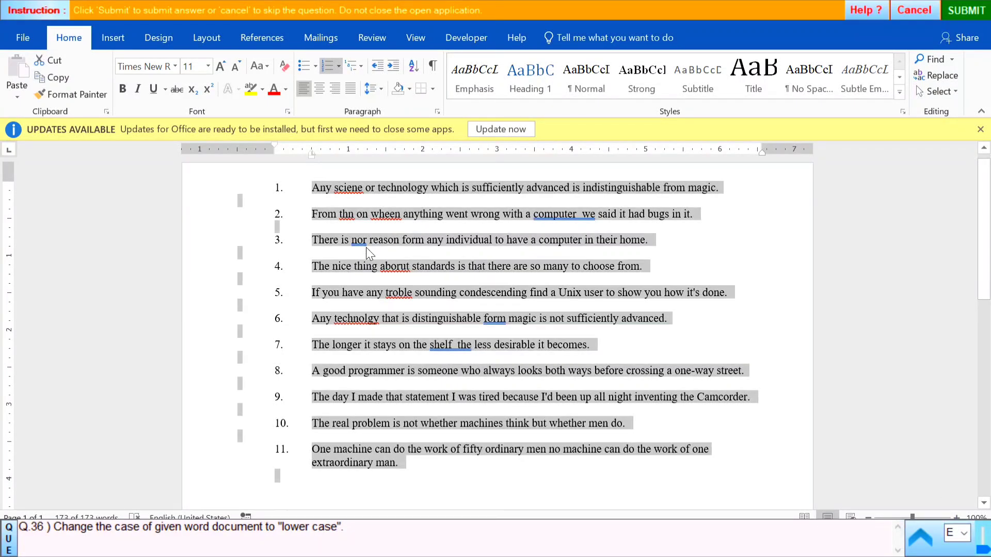
left_click(262, 70)
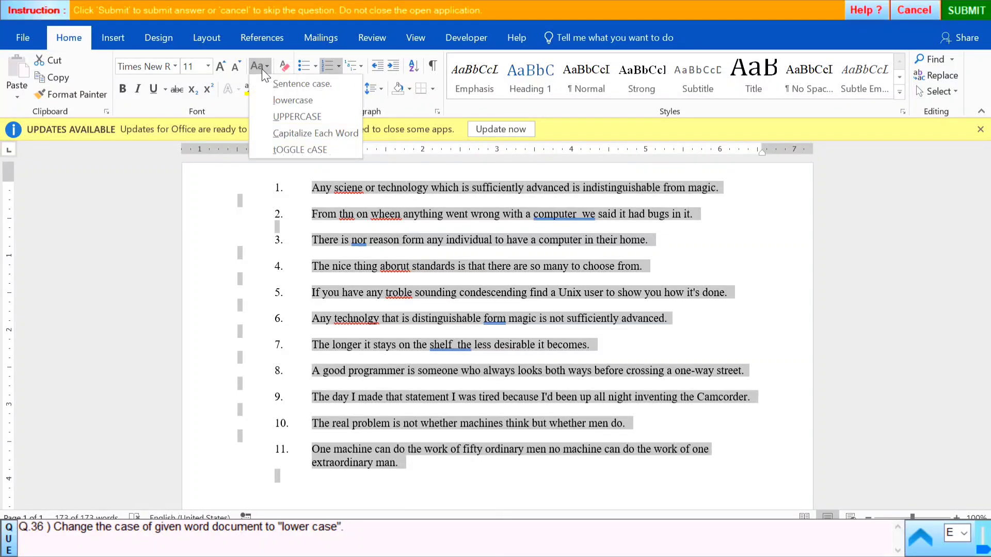
left_click(293, 100)
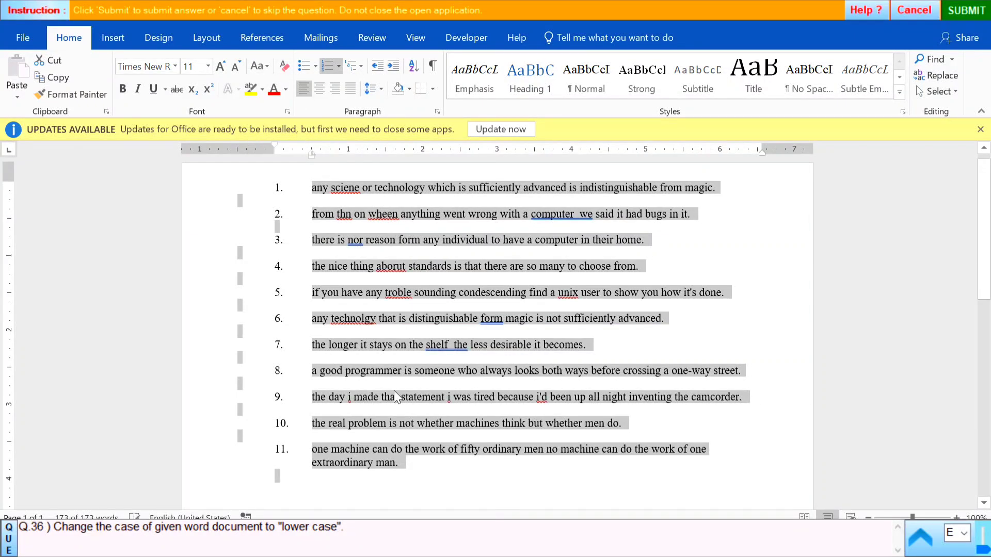
left_click(485, 479)
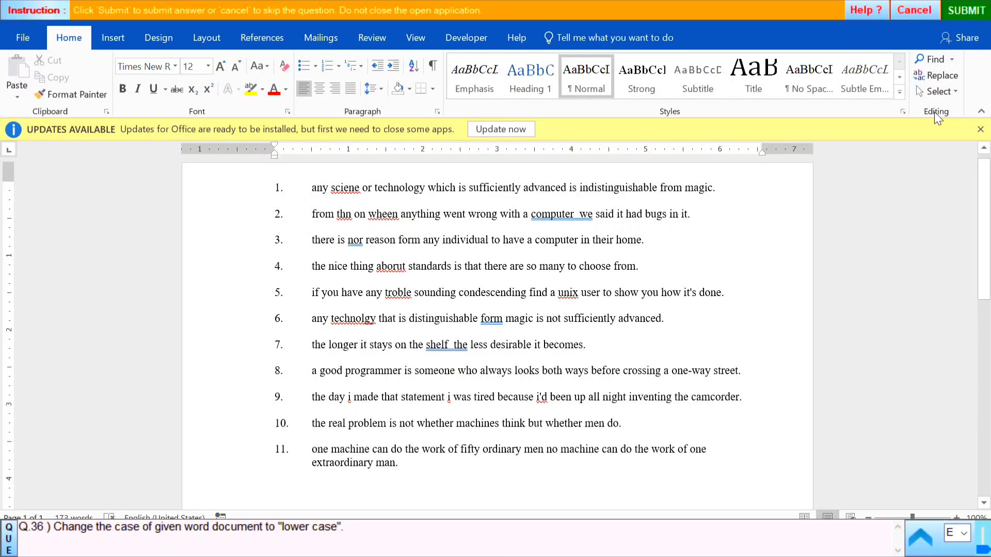
left_click(952, 11)
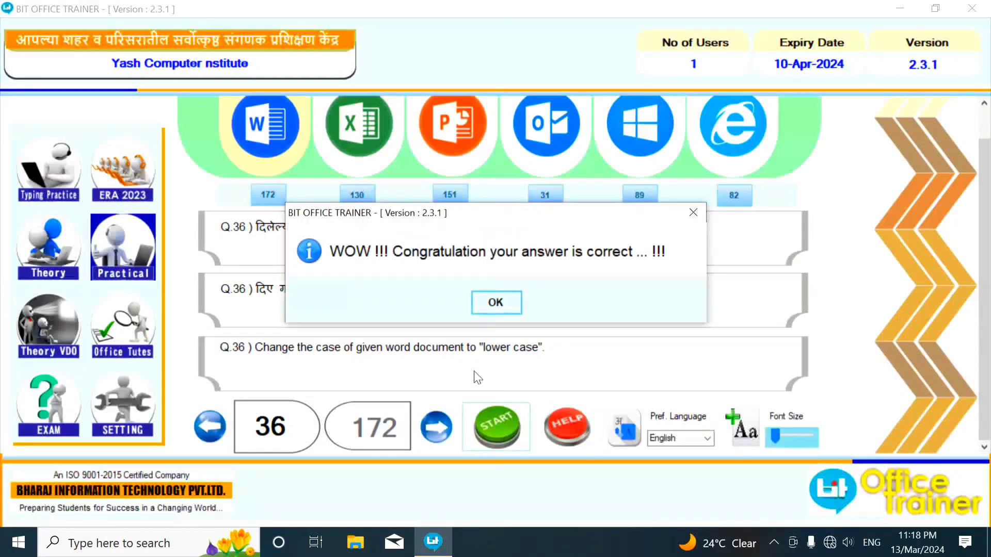
left_click(495, 301)
- Complete Word question 37 by changing the case of the sixth numbered sentence to UPPERCASE, and submit the answer
left_click(443, 437)
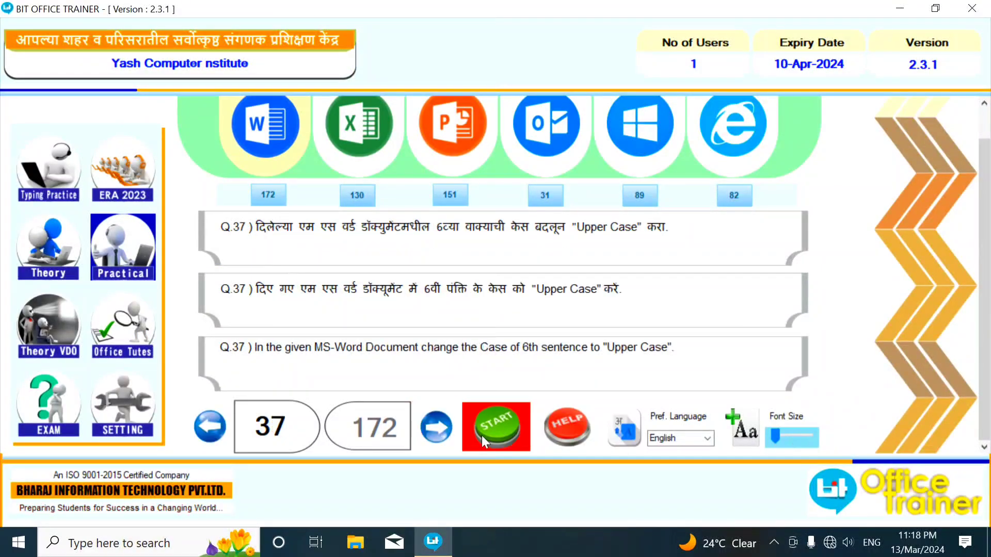
left_click(483, 435)
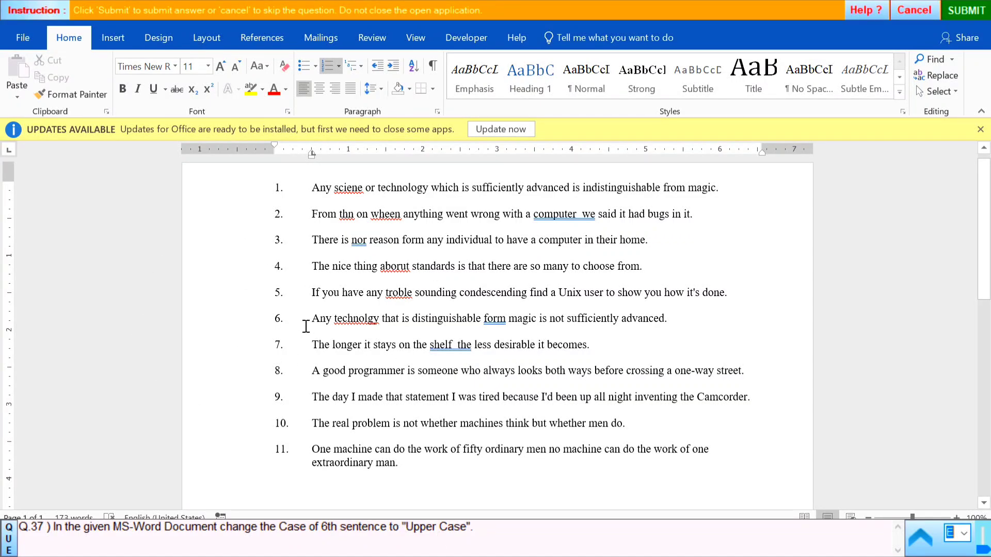
left_click(234, 326)
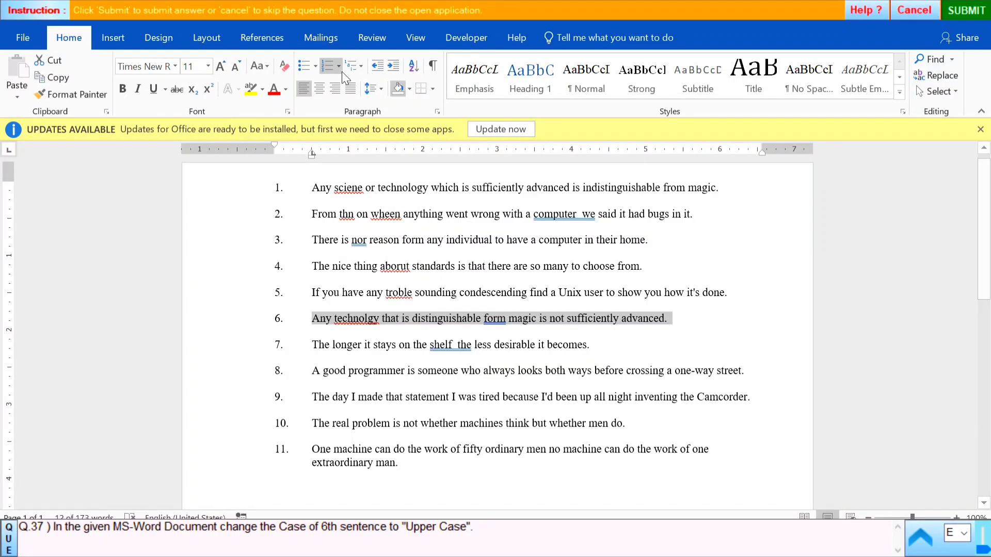
left_click(260, 63)
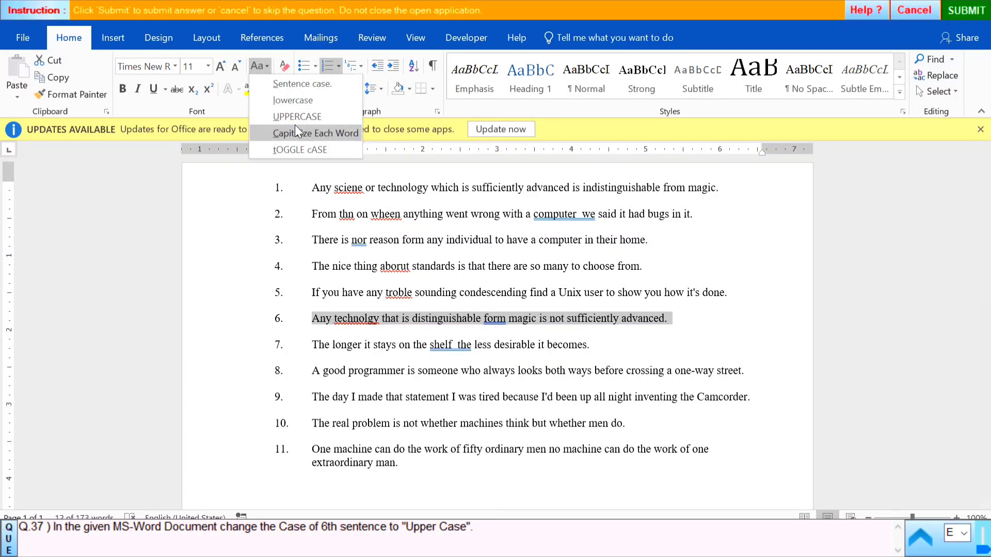
left_click(314, 120)
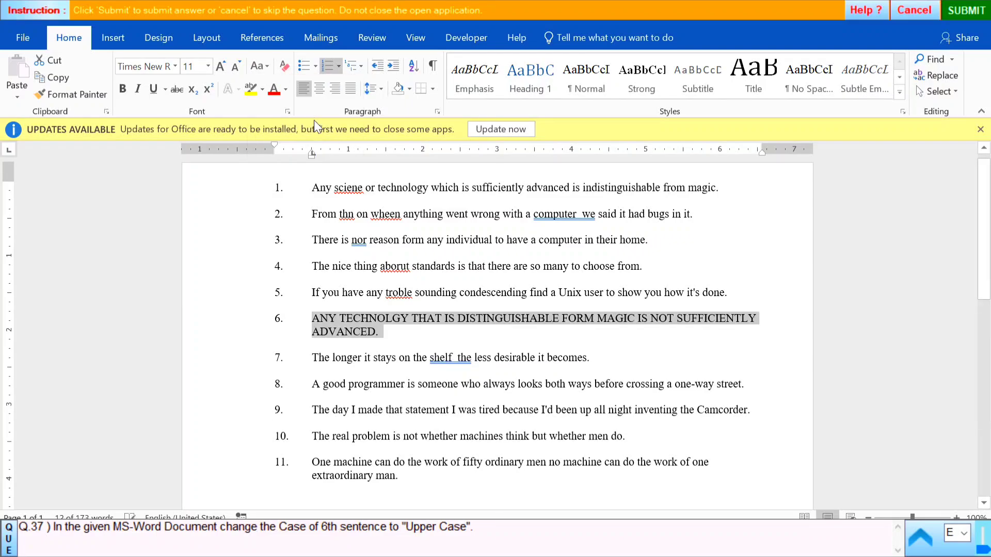
left_click(965, 9)
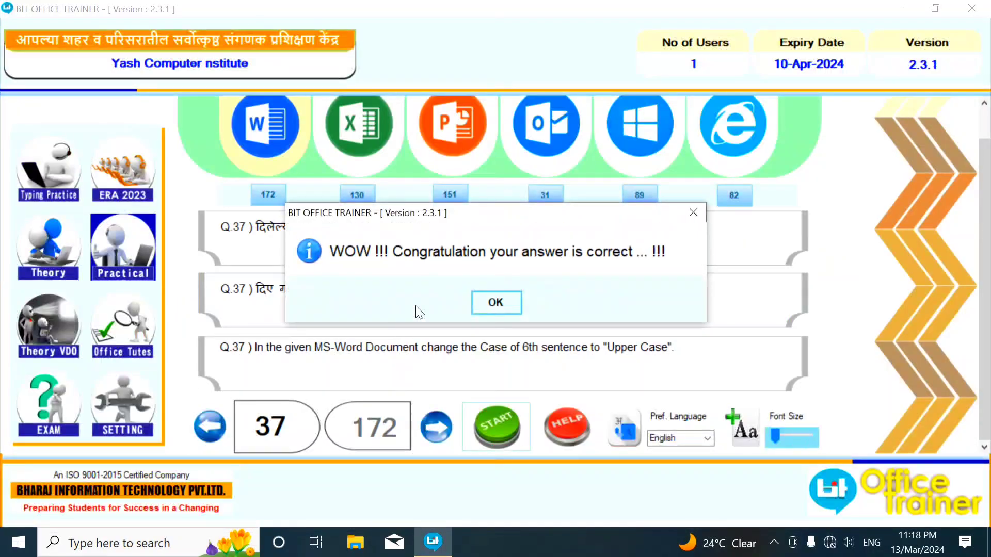
left_click(514, 298)
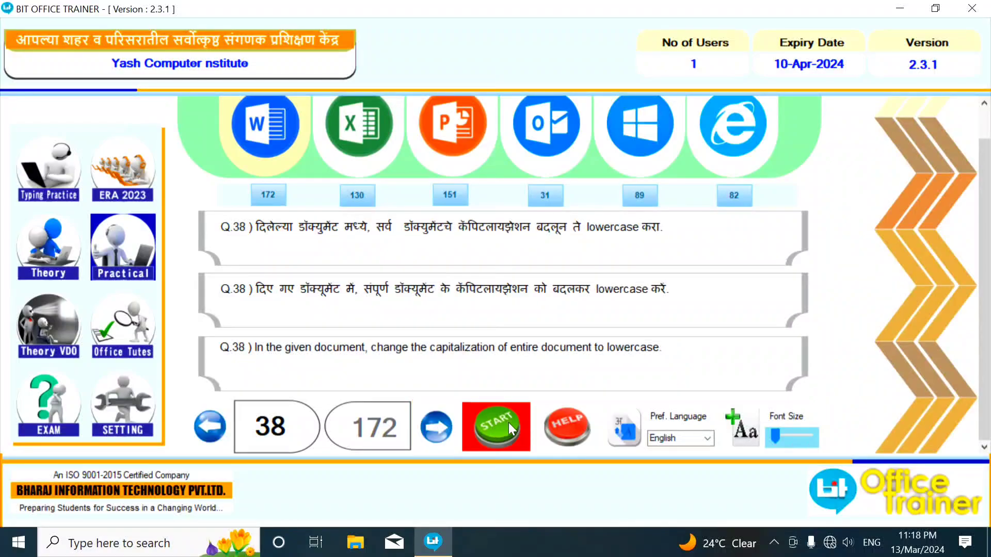
- Complete Word question 38 by changing the whole document listing the unit areas to lowercase, and submit the answer
left_click(509, 422)
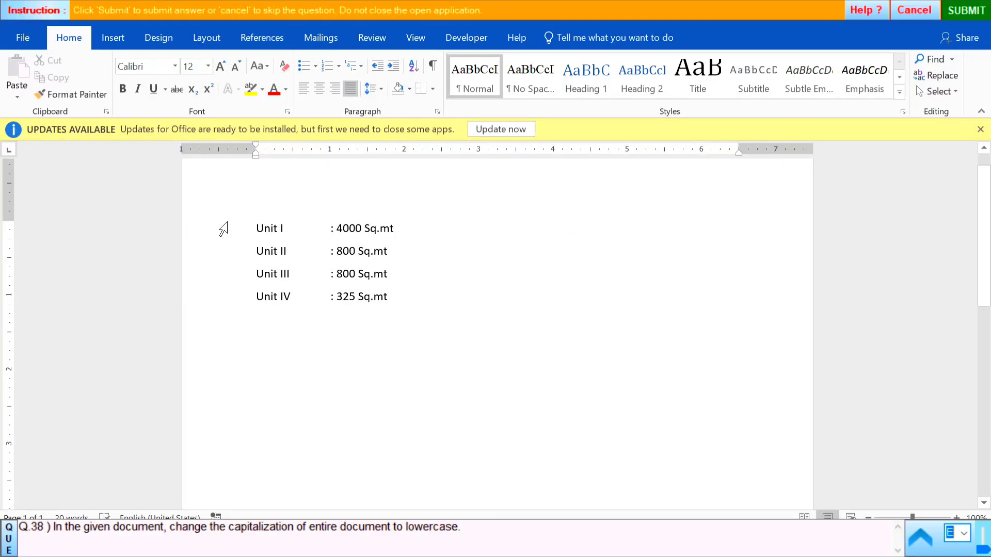
left_click(249, 228)
key("ctrl+a")
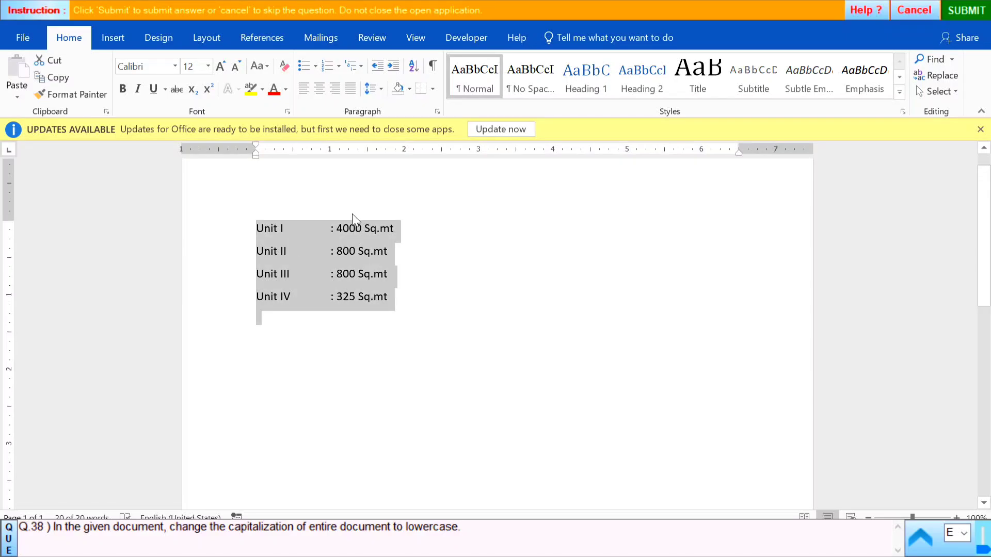
left_click(262, 67)
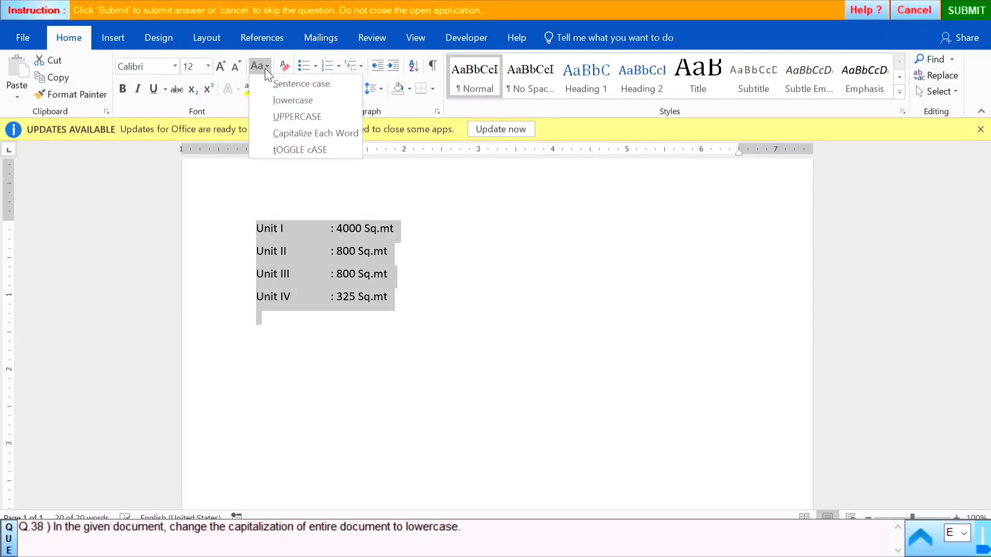
left_click(276, 101)
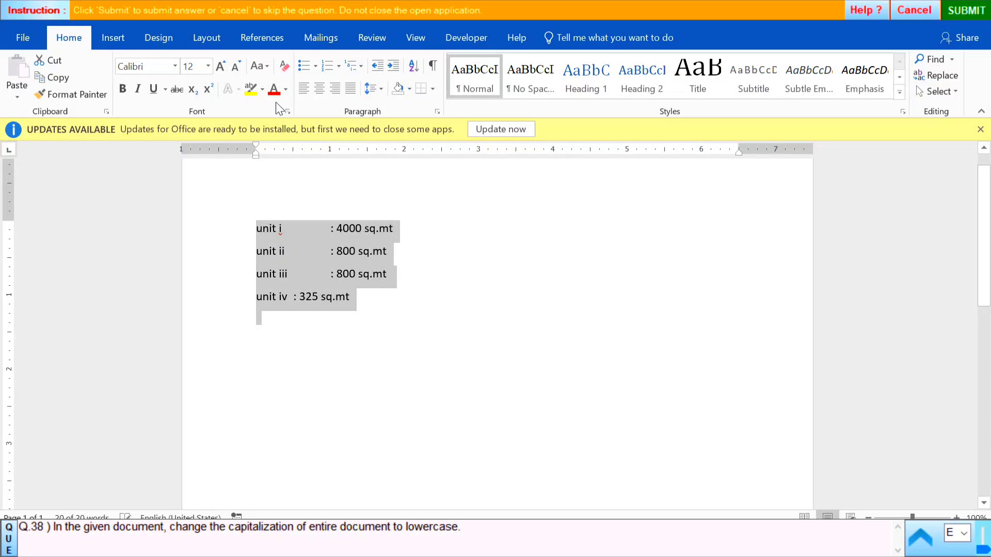
left_click(597, 416)
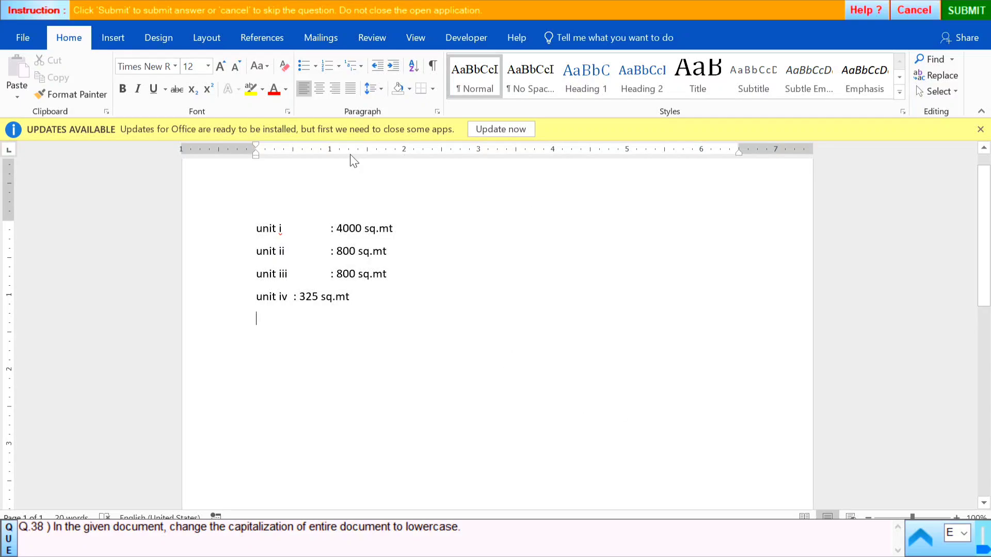
left_click(962, 12)
left_click(497, 301)
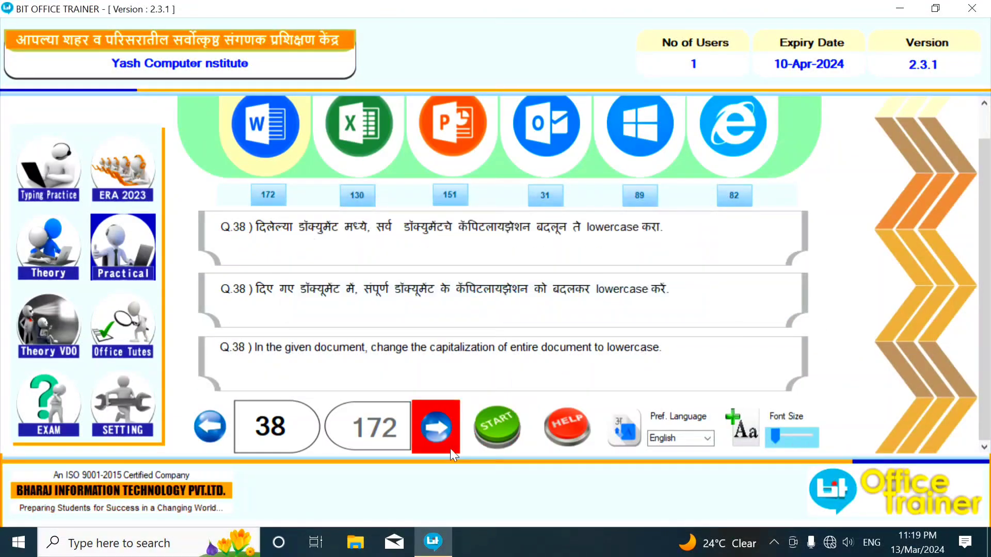
- Complete Word question 39 by changing the case of the third numbered sentence to UPPERCASE, and submit the answer
left_click(437, 436)
left_click(498, 426)
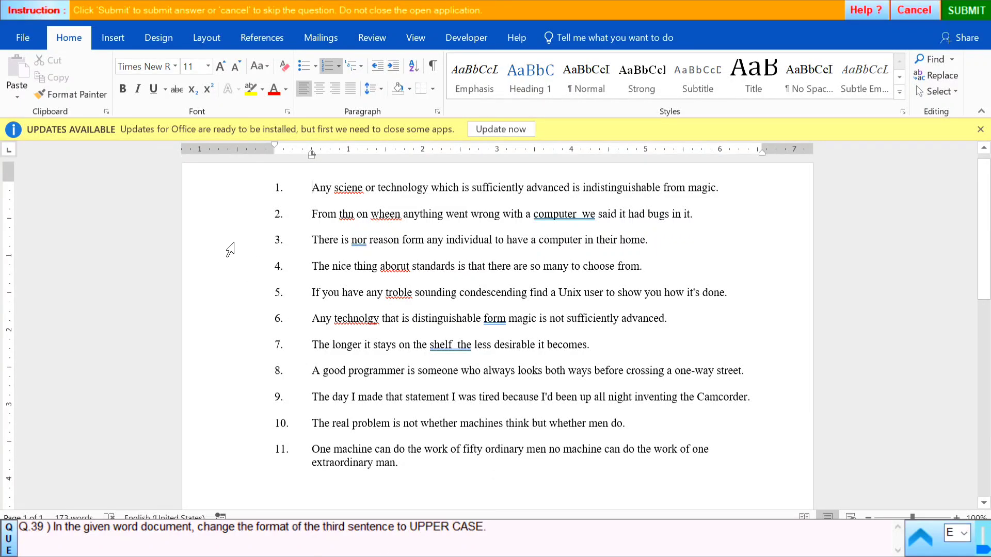
left_click(228, 248)
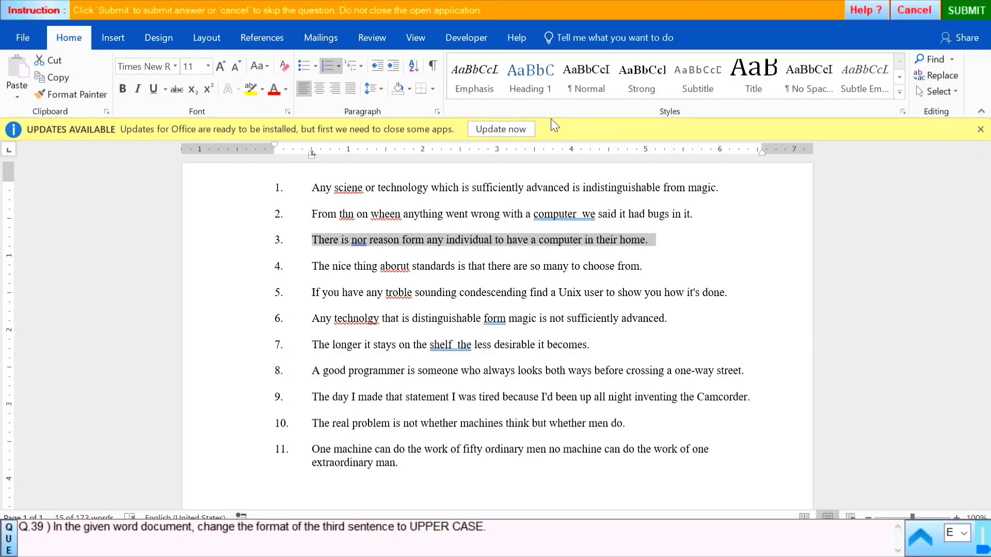
left_click(262, 67)
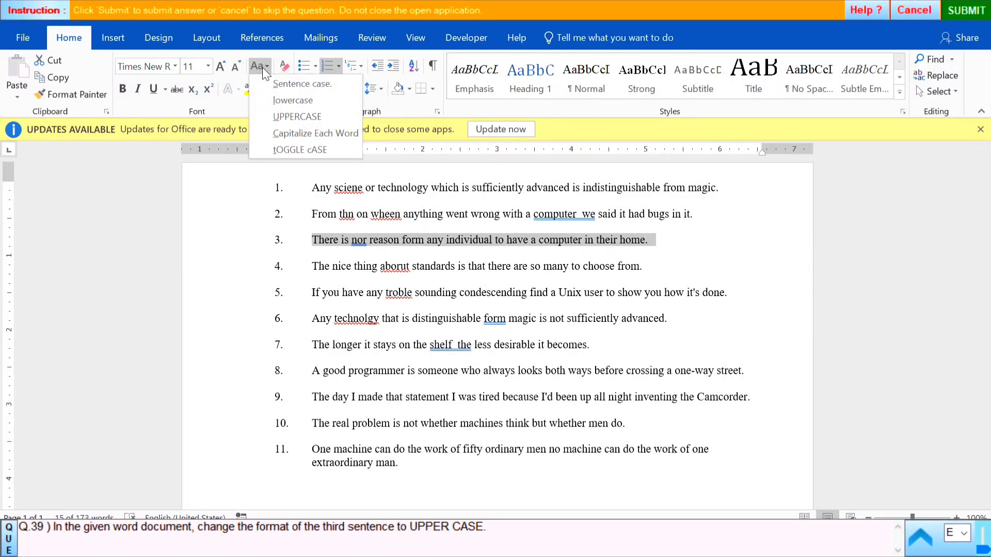
left_click(292, 116)
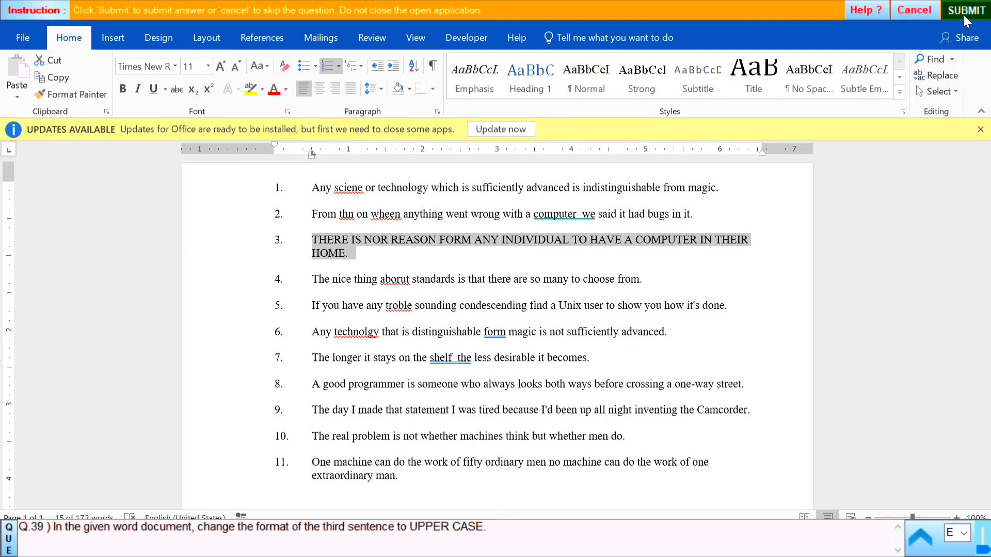
left_click(979, 17)
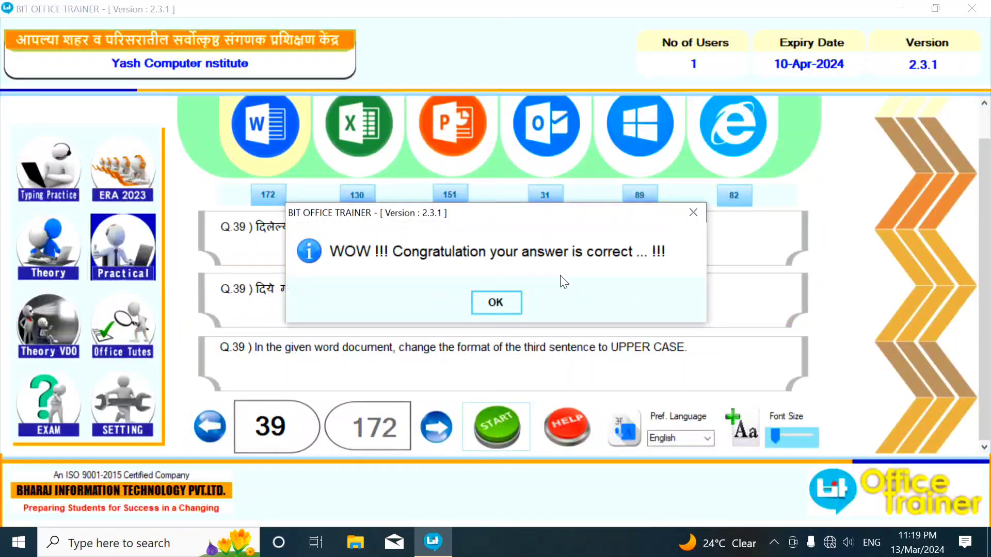
left_click(485, 305)
- Complete Word question 40 by changing the paragraph beginning "This summer, help your child" to UPPERCASE, and submit the answer
left_click(434, 433)
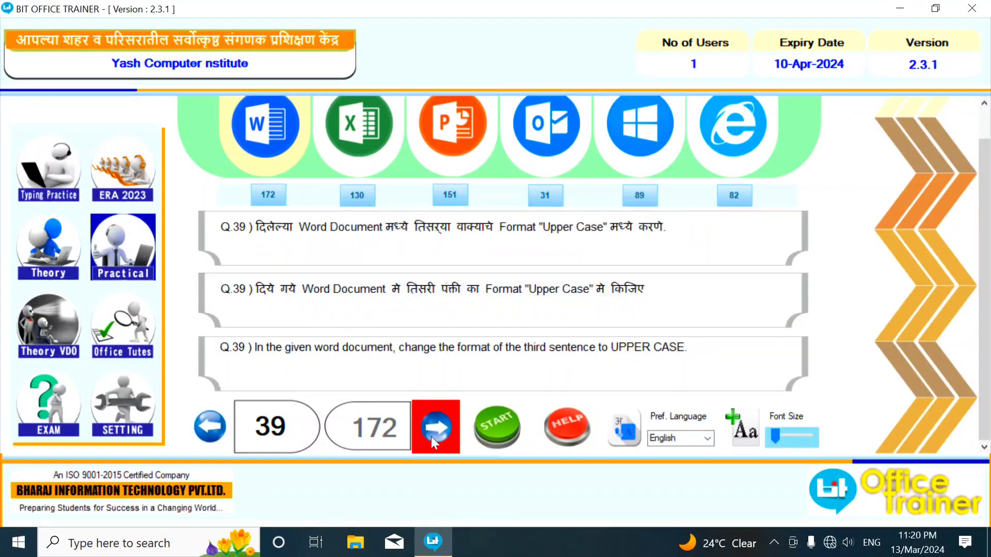
left_click(494, 422)
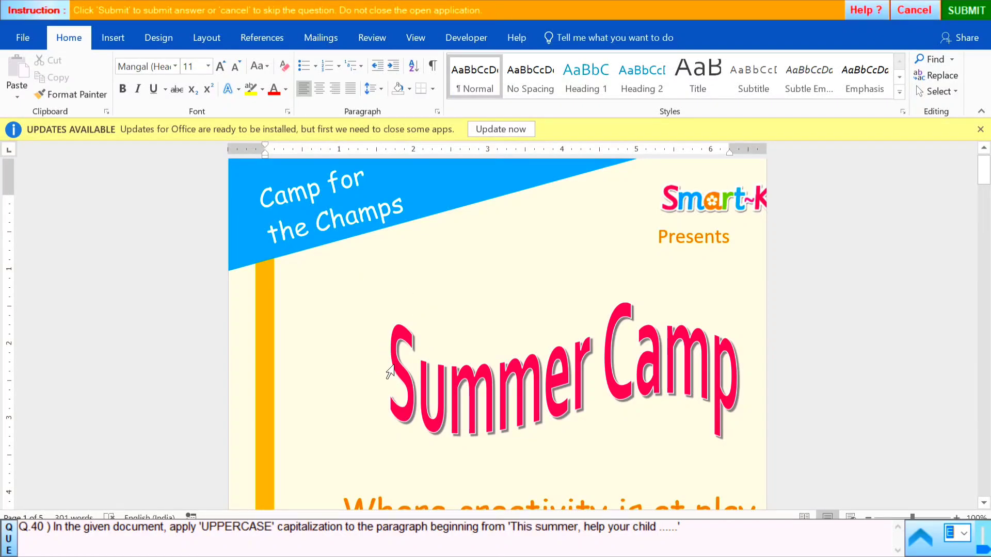
scroll(384, 371, "down", 5)
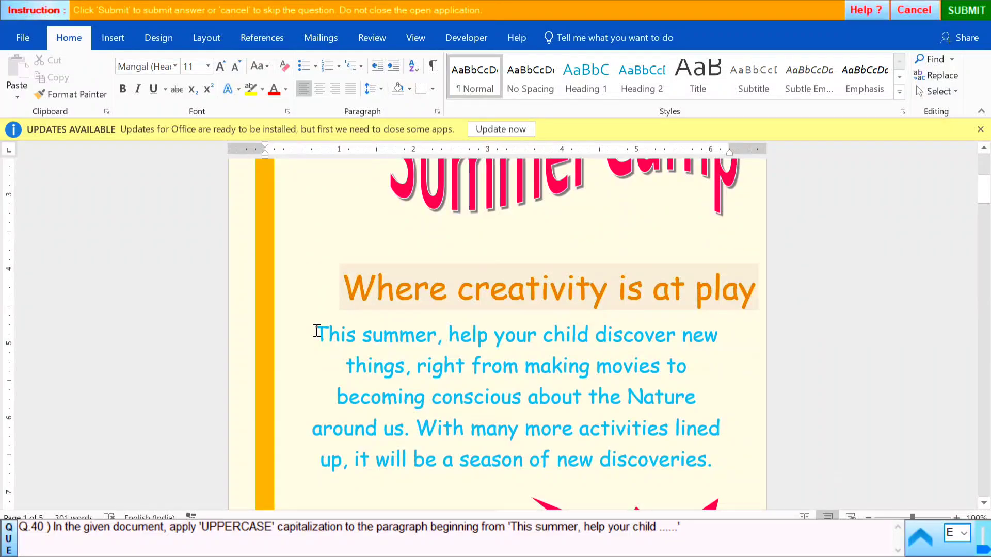
left_click_drag(320, 334, 735, 460)
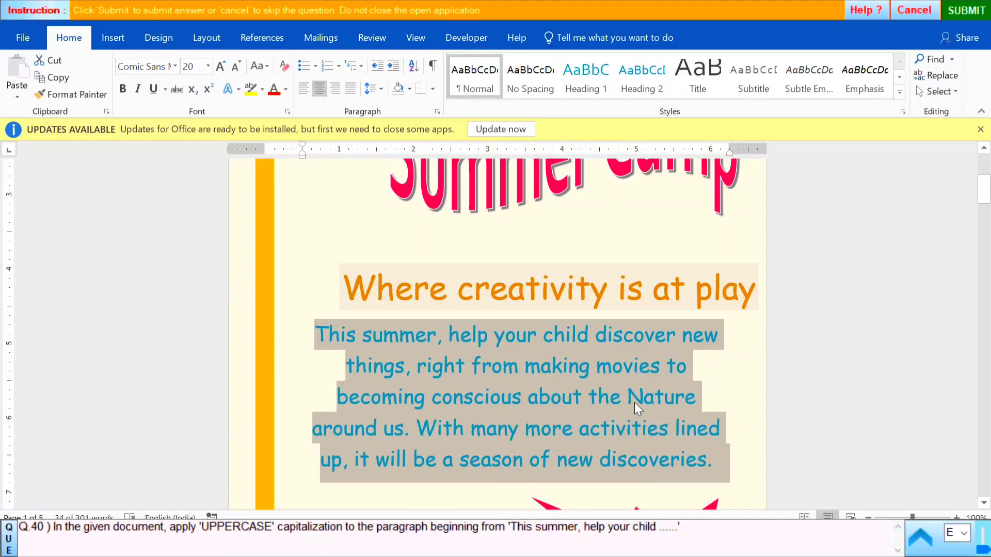
left_click(257, 67)
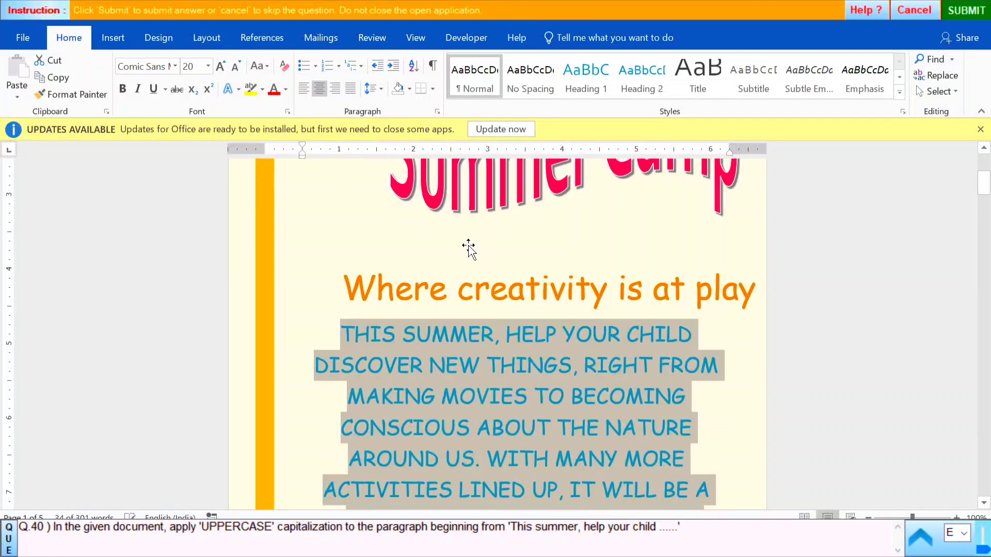
left_click(746, 230)
left_click(972, 7)
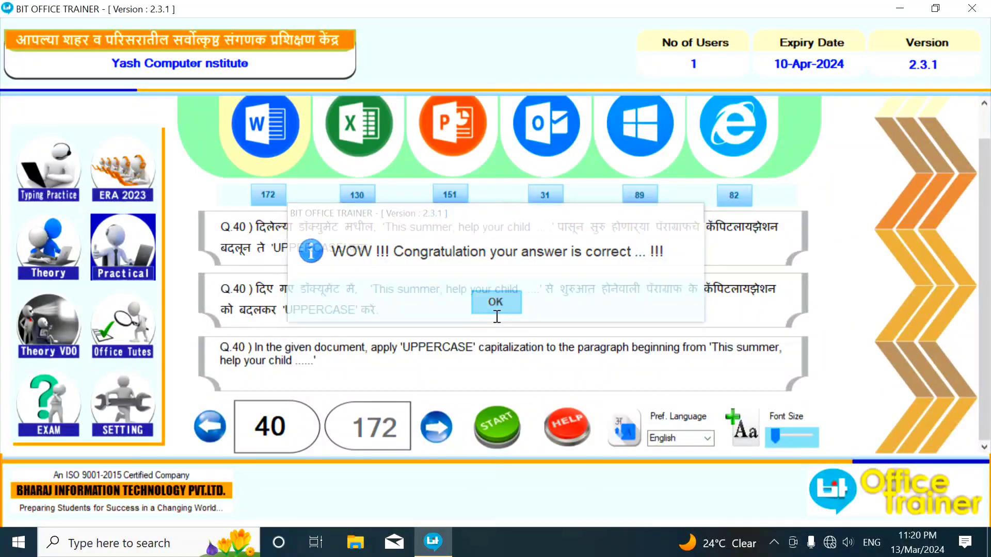
left_click(485, 305)
- Complete Word question 41 by justifying the paragraph beginning "The main aim of every", and submit the answer
left_click(436, 428)
left_click(501, 426)
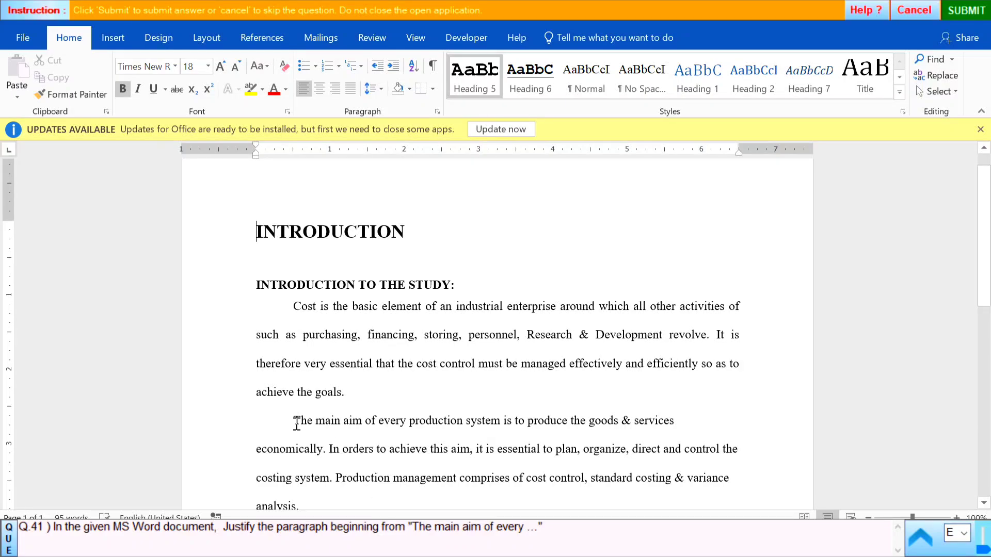
left_click_drag(292, 419, 431, 338)
scroll(420, 466, "up", 5)
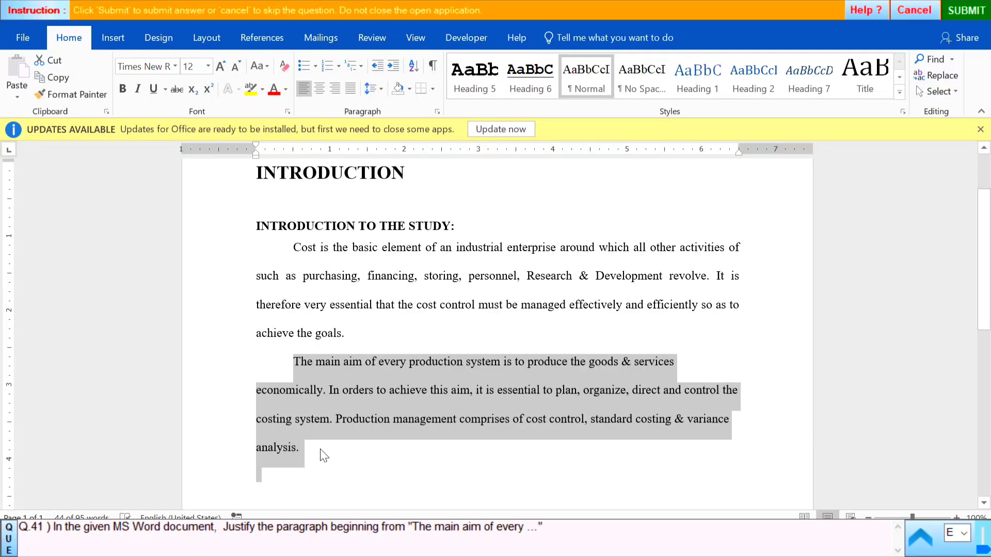
left_click(304, 450)
left_click_drag(293, 362, 340, 463)
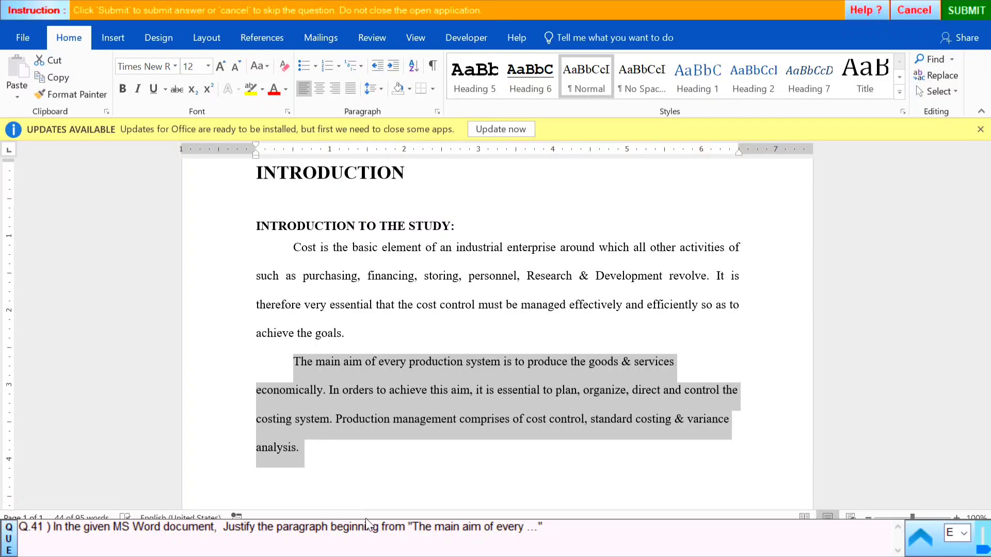
left_click(352, 91)
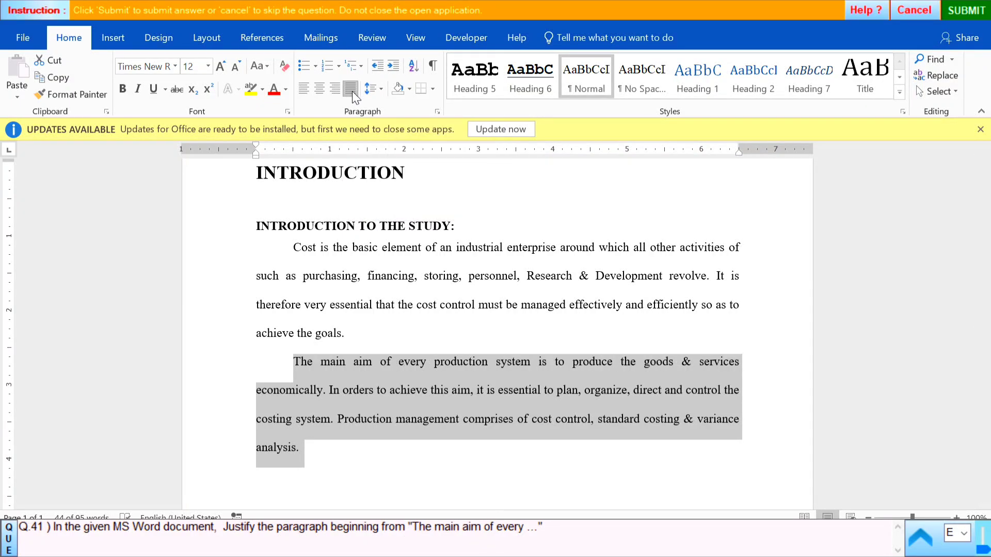
left_click(966, 11)
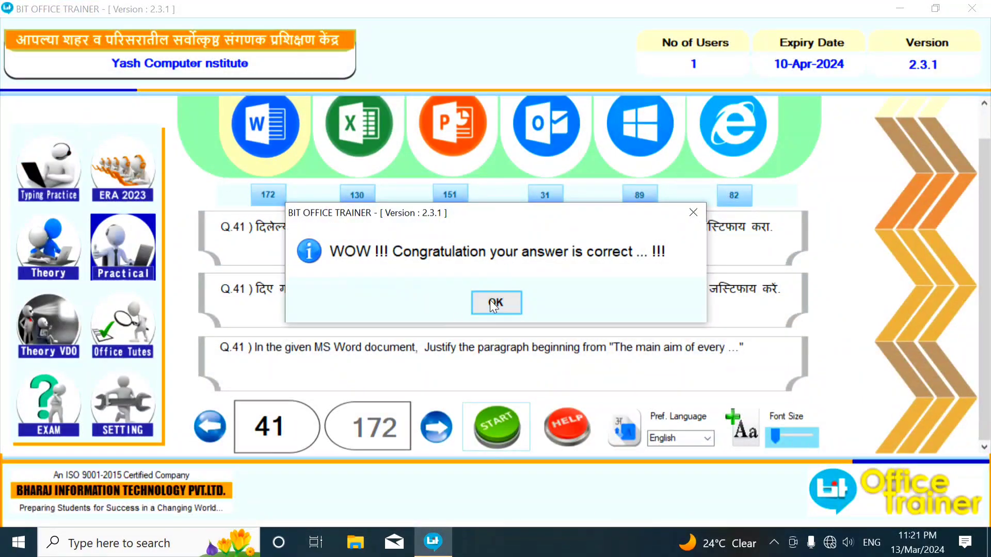
left_click(492, 305)
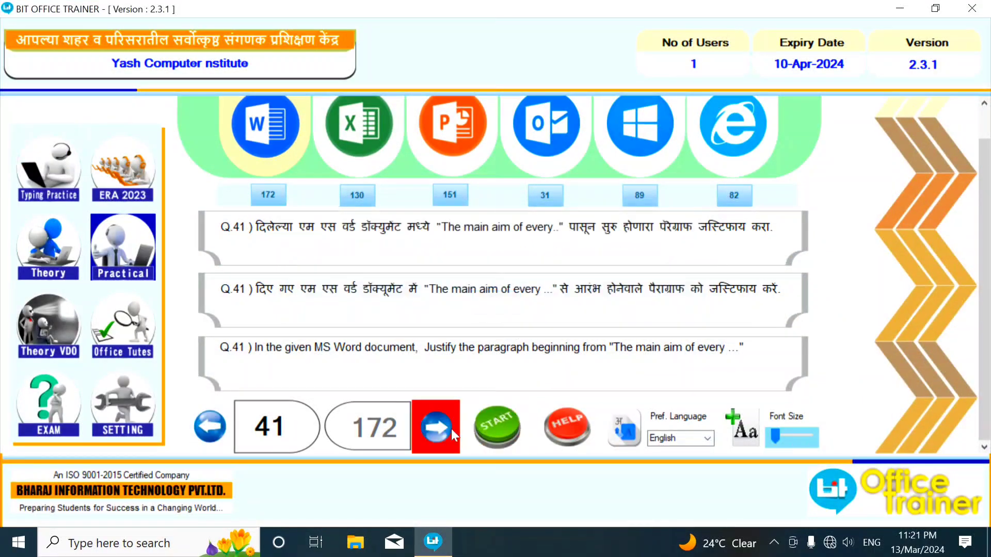
- Complete Word question 42 by center-aligning the second numbered sentence, and submit the answer
left_click(443, 427)
left_click(495, 422)
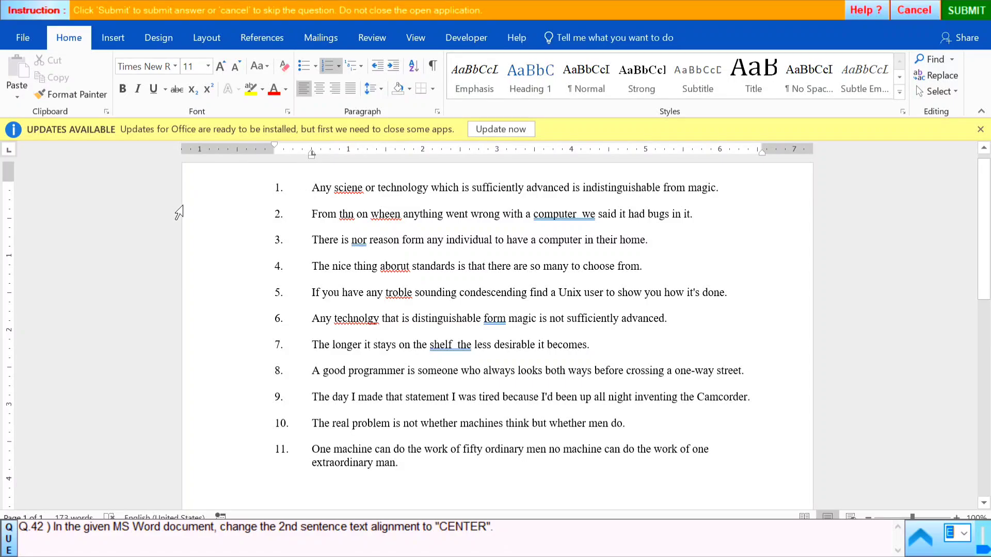
left_click(234, 219)
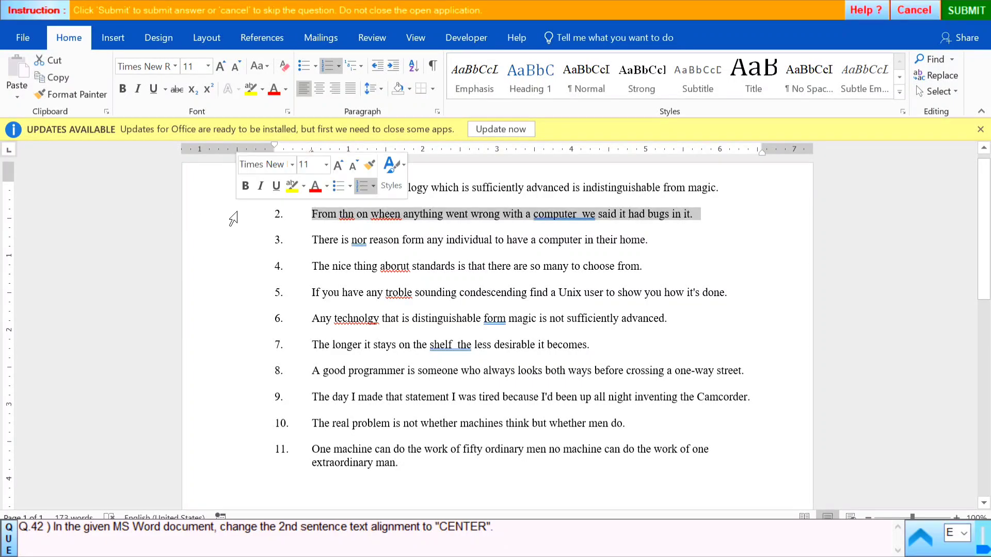
left_click(319, 90)
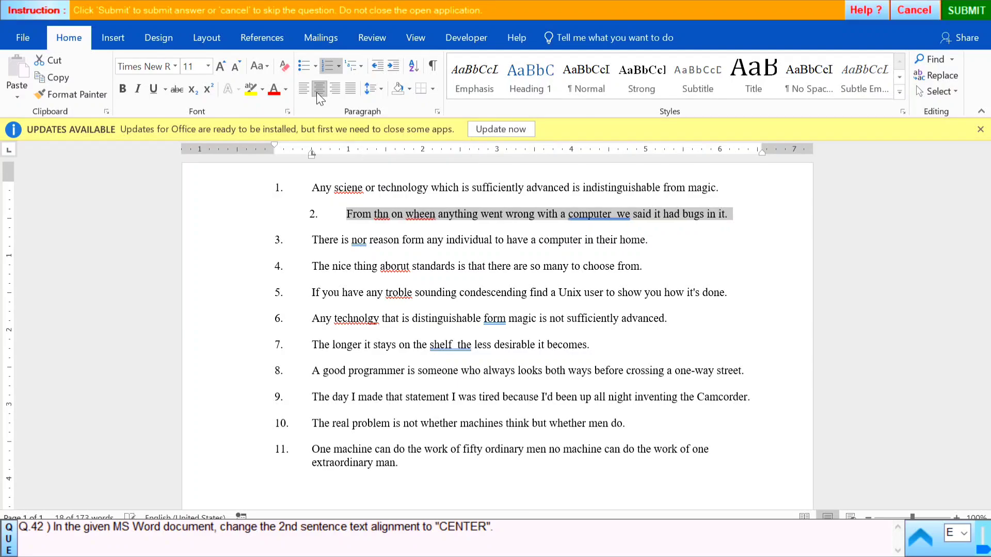
left_click(956, 11)
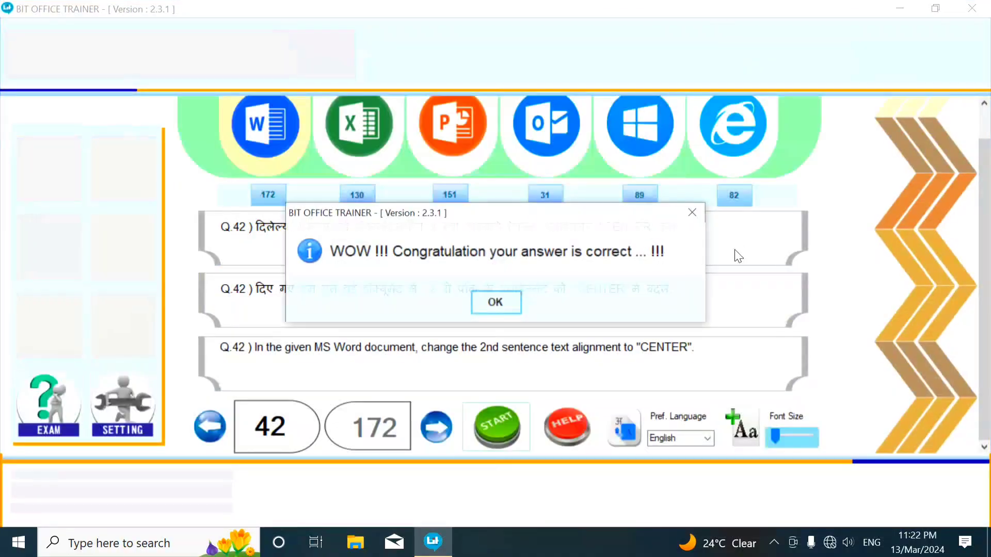
left_click(495, 302)
- Complete Word question 43 by highlighting the third and sixth numbered sentences in Violet, and submit the answer
left_click(435, 429)
left_click(484, 425)
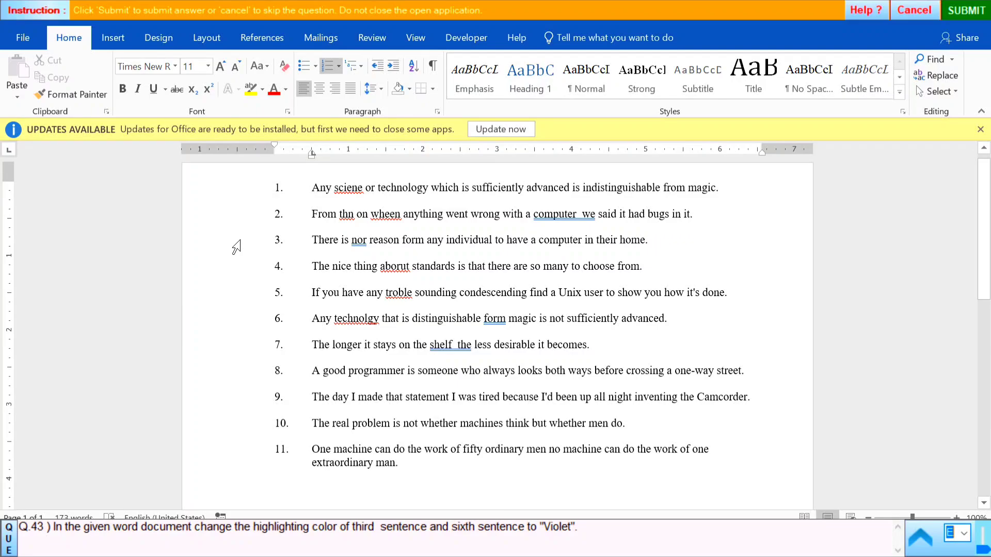
left_click(235, 247)
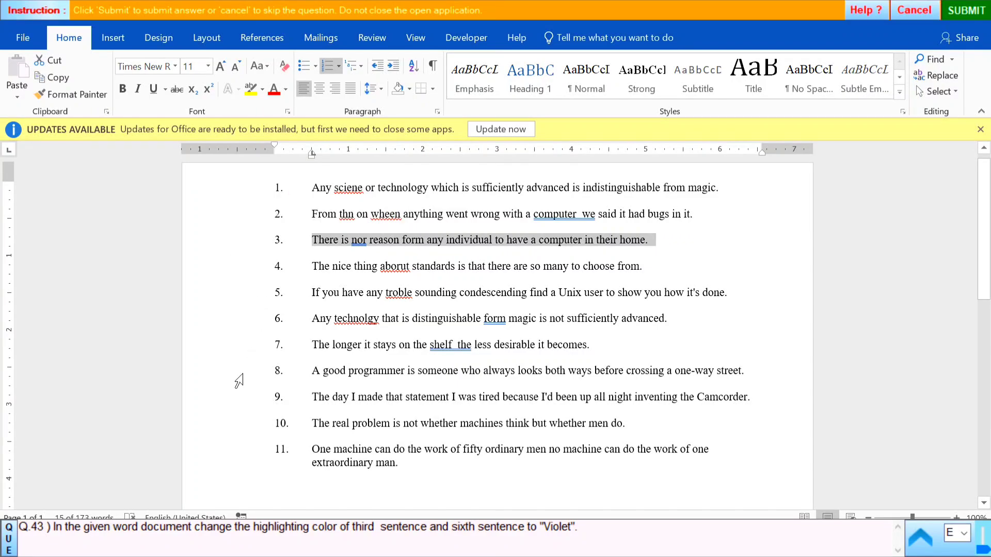
left_click(222, 326, "ctrl")
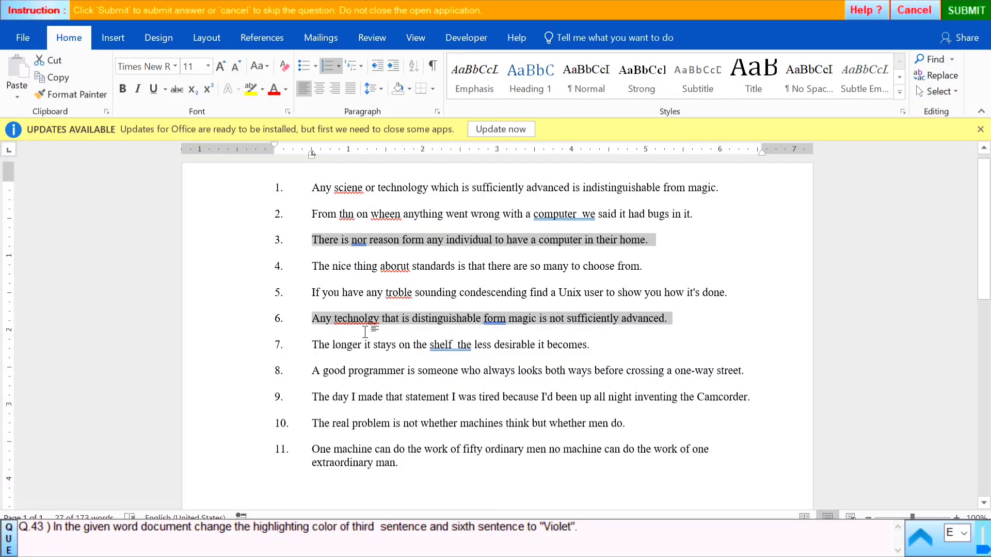
left_click(263, 91)
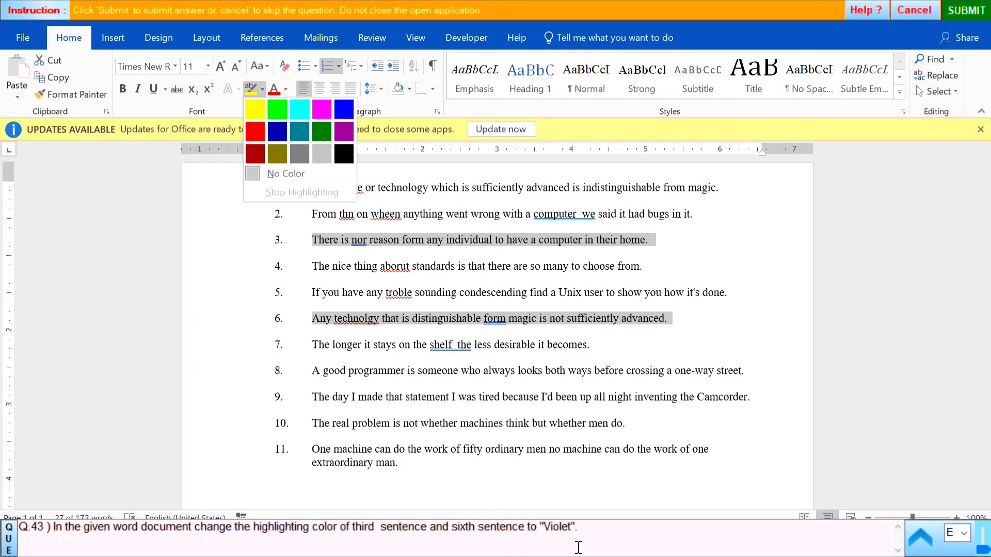
left_click(336, 131)
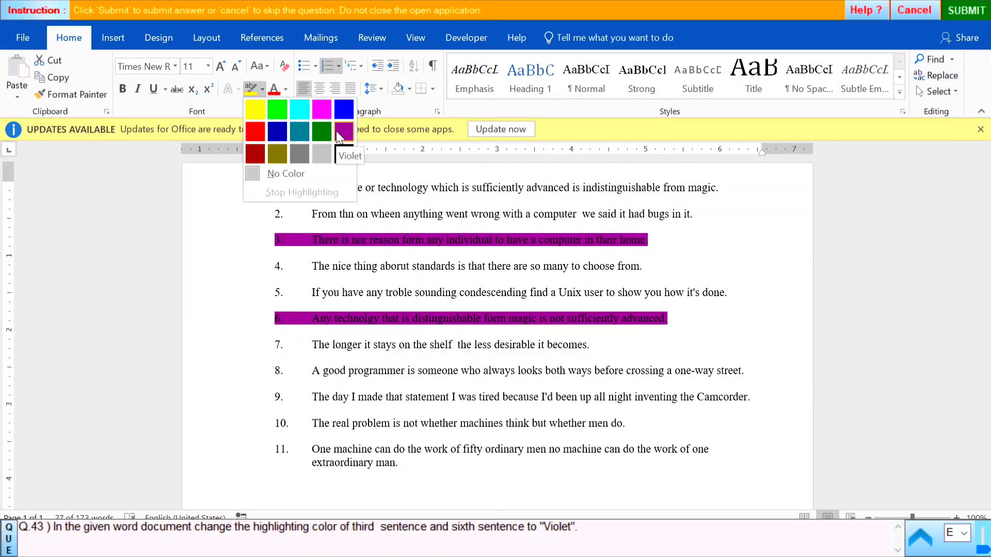
left_click(336, 131)
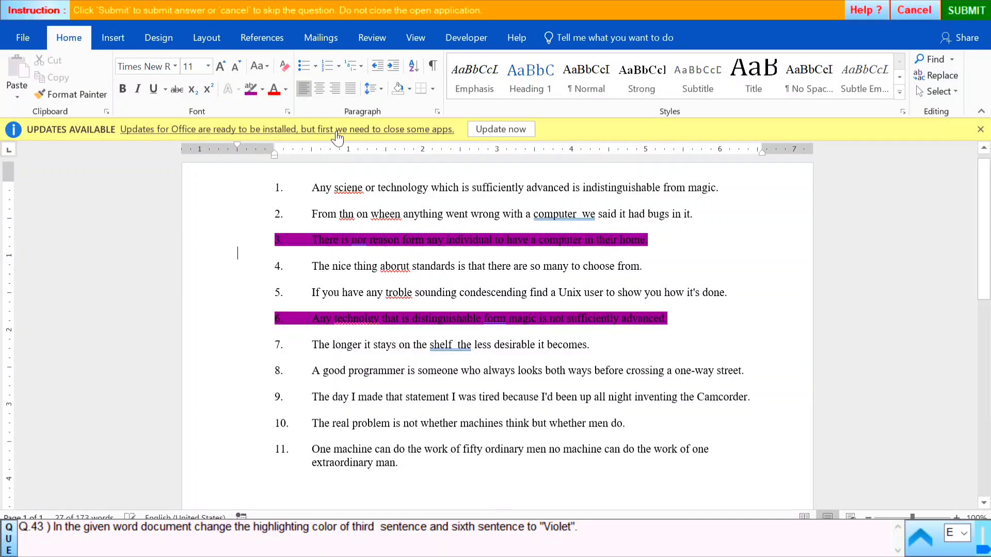
left_click(961, 11)
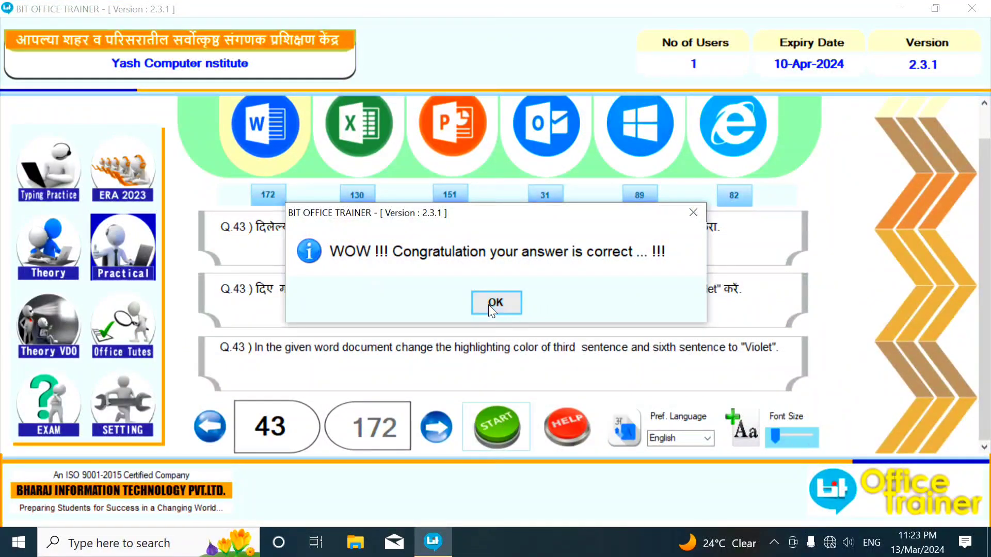
left_click(488, 305)
- Complete Word question 44 by setting the alignment of the fourth numbered sentence to Justify, and submit the answer
left_click(498, 423)
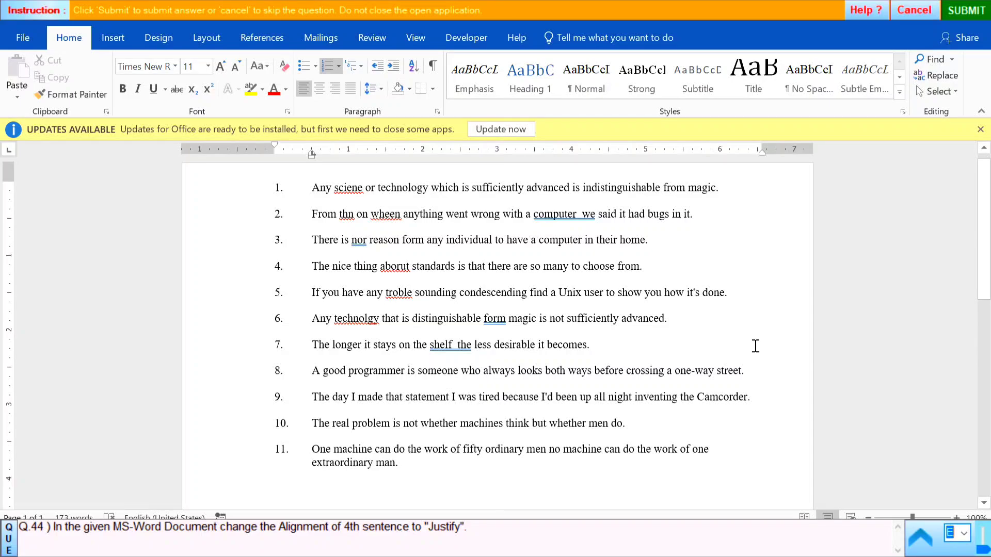
left_click(240, 274)
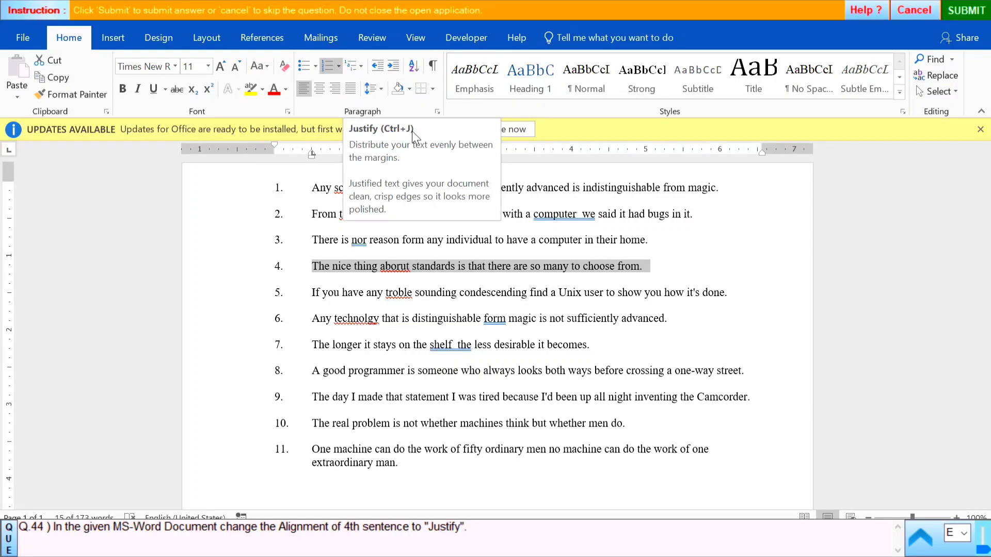
left_click(352, 89)
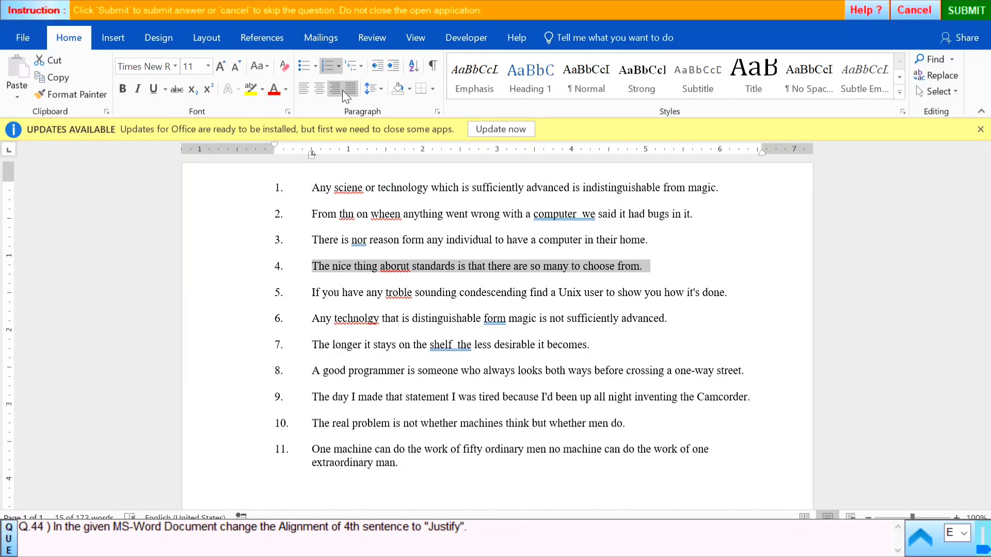
left_click(966, 10)
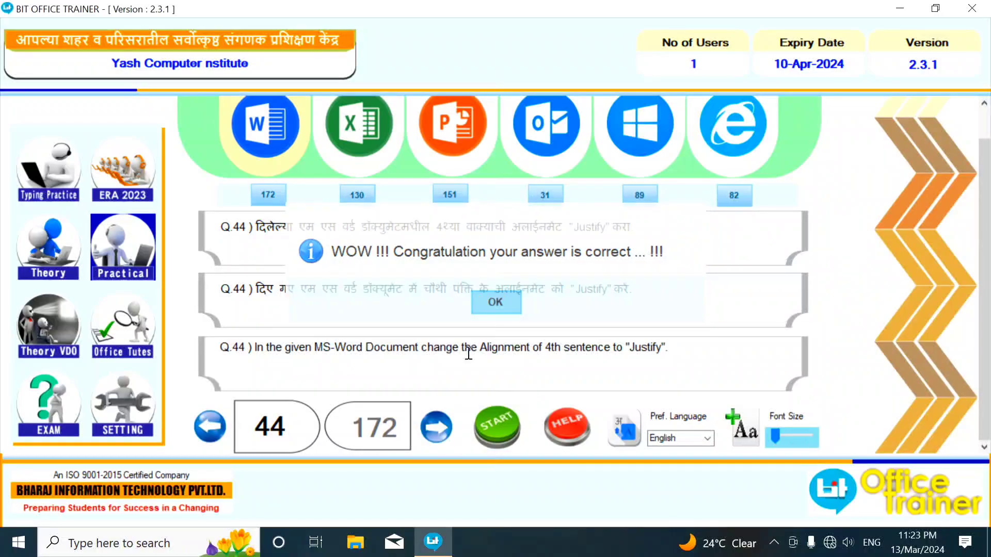
- Complete Word question 45 by left-aligning the picture below the Science Exhibition title, and submit the answer
left_click(436, 429)
left_click(502, 430)
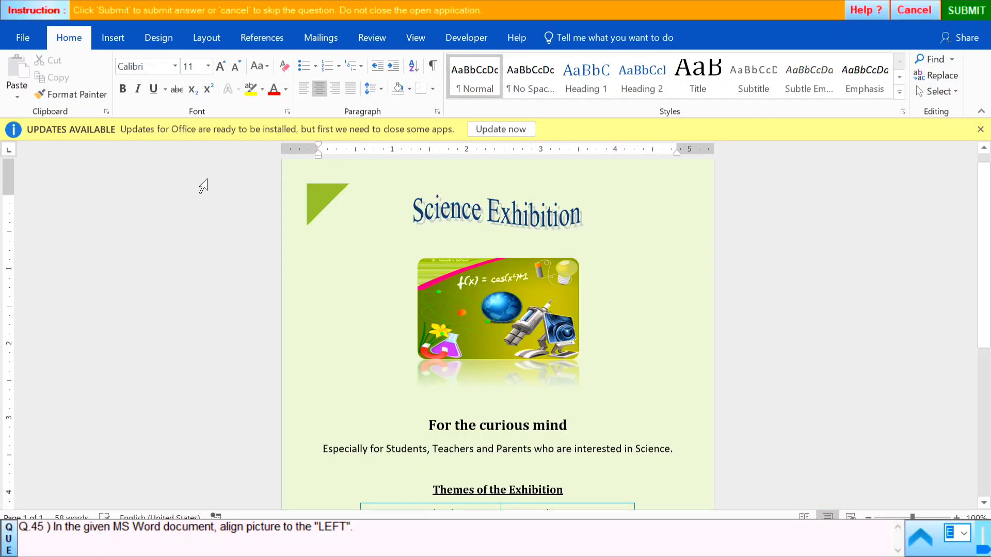
left_click(470, 308)
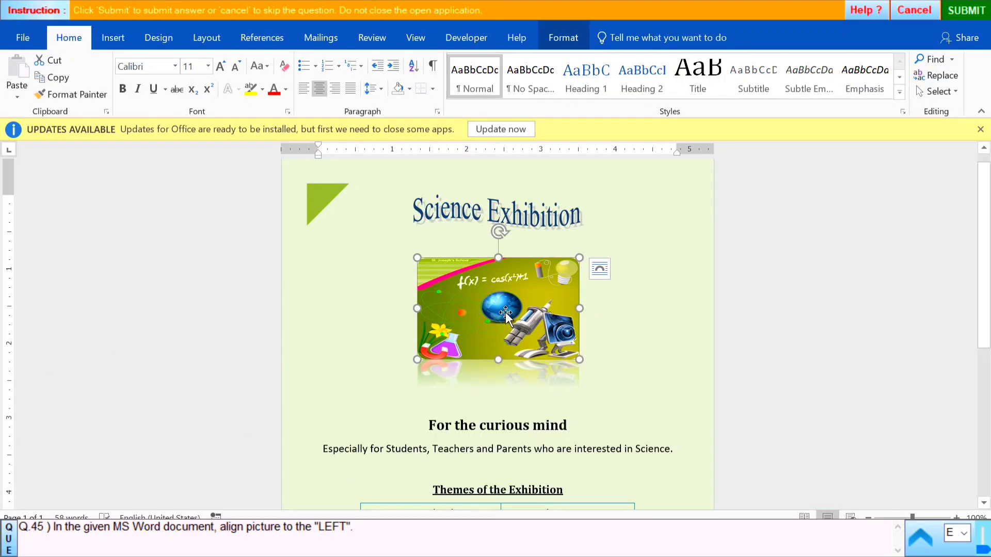
left_click(304, 91)
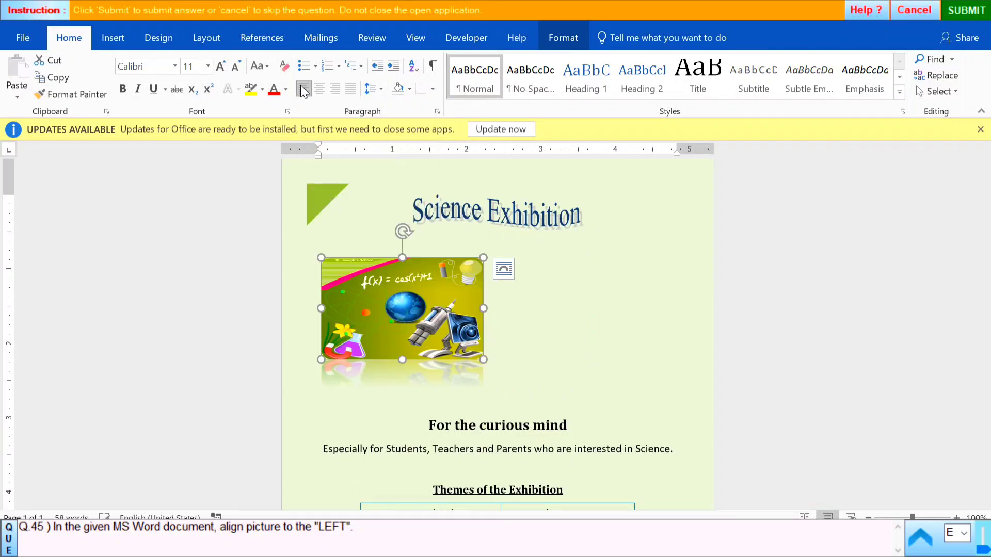
left_click(959, 17)
left_click(522, 307)
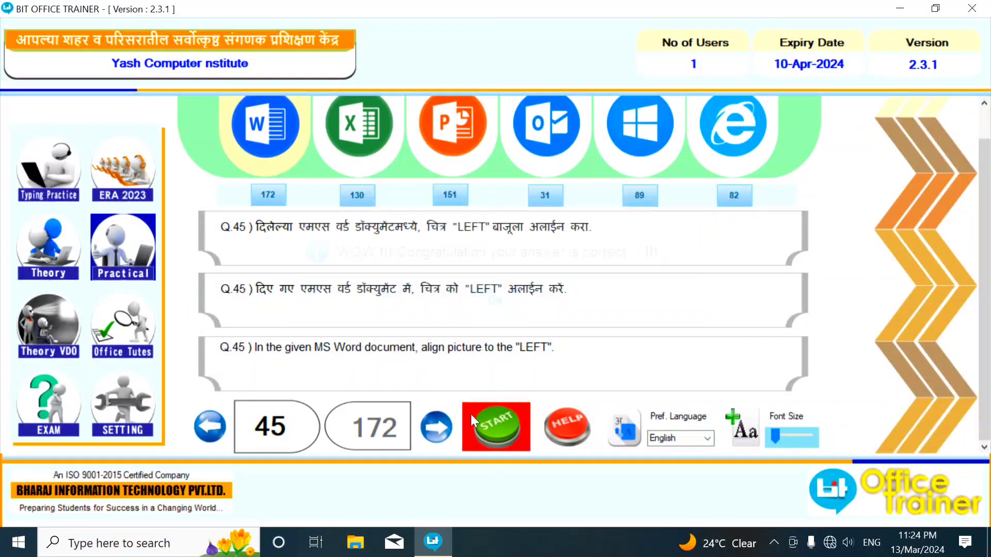
- Complete Word question 46 by right-aligning the picture below the Science Exhibition title, and submit the answer
left_click(438, 426)
left_click(510, 418)
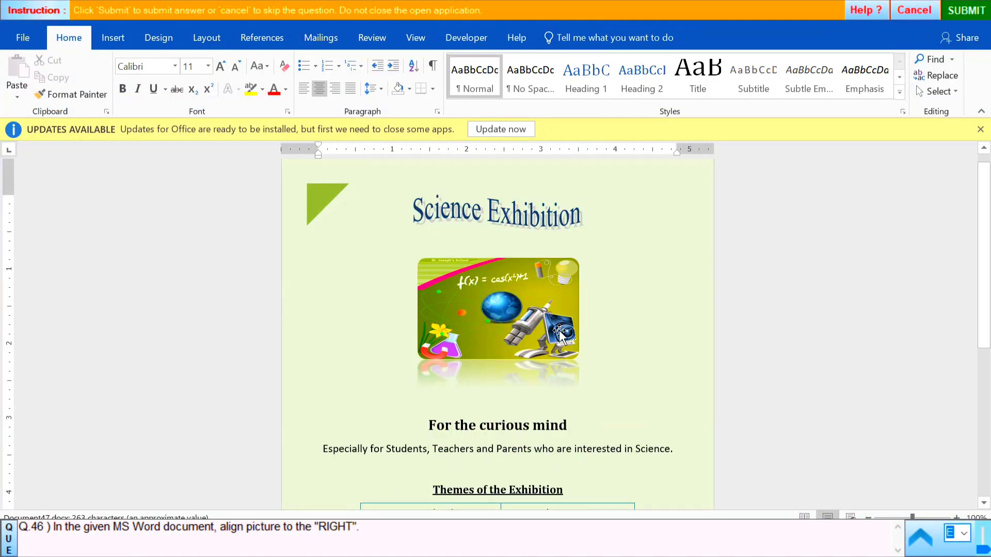
left_click(484, 330)
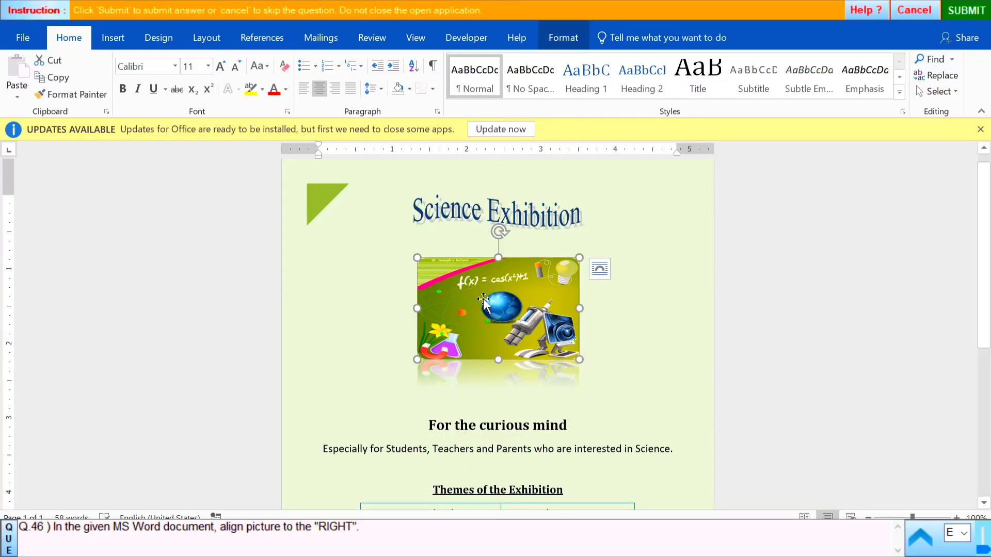
left_click(334, 89)
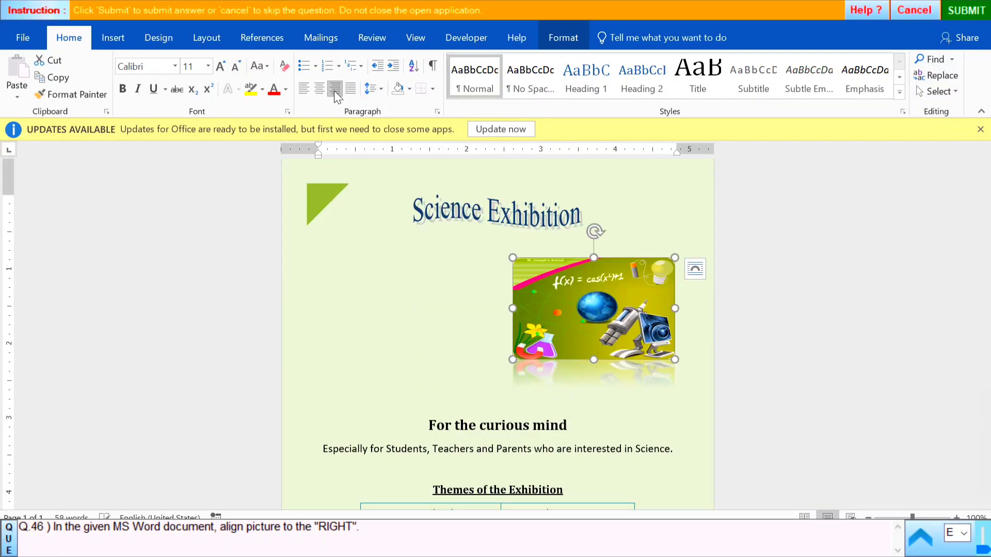
left_click(957, 11)
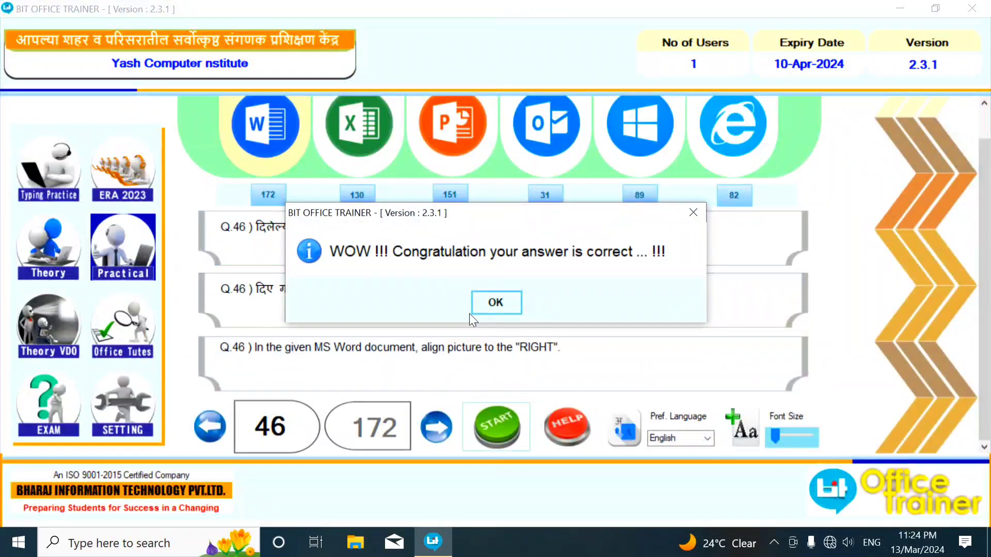
- Complete Word question 47 by center-aligning the entire text of the Rainy Day document, and submit the answer
left_click(494, 301)
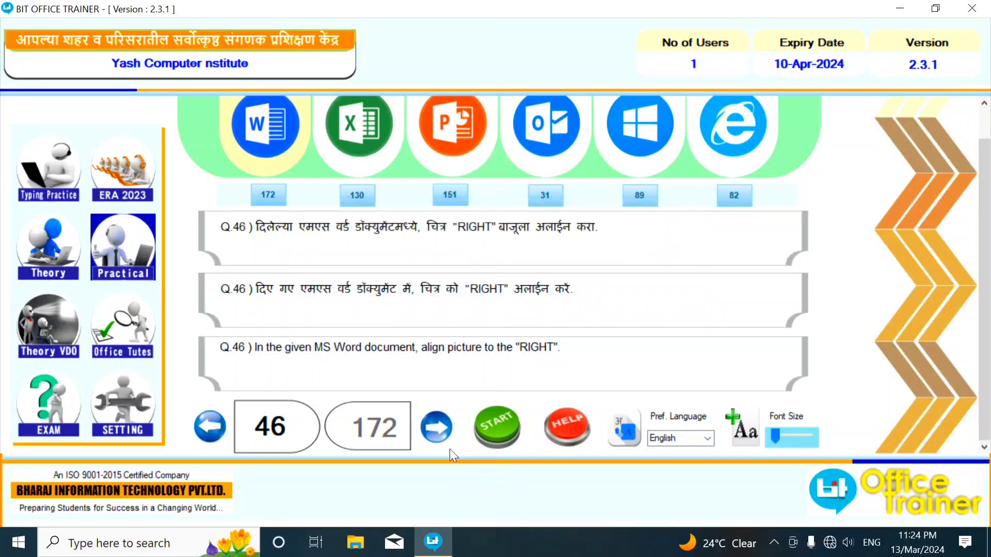
left_click(512, 419)
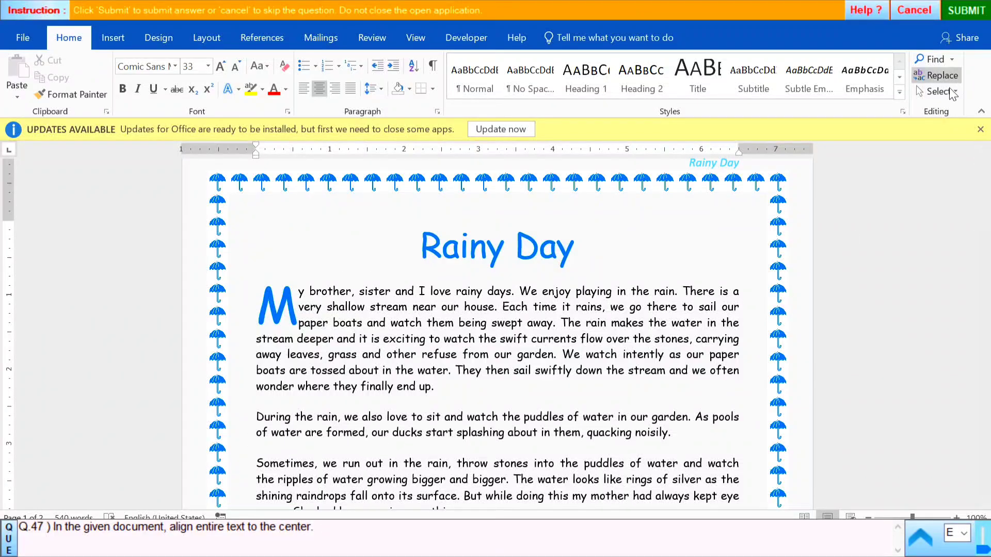
left_click(937, 92)
left_click(792, 110)
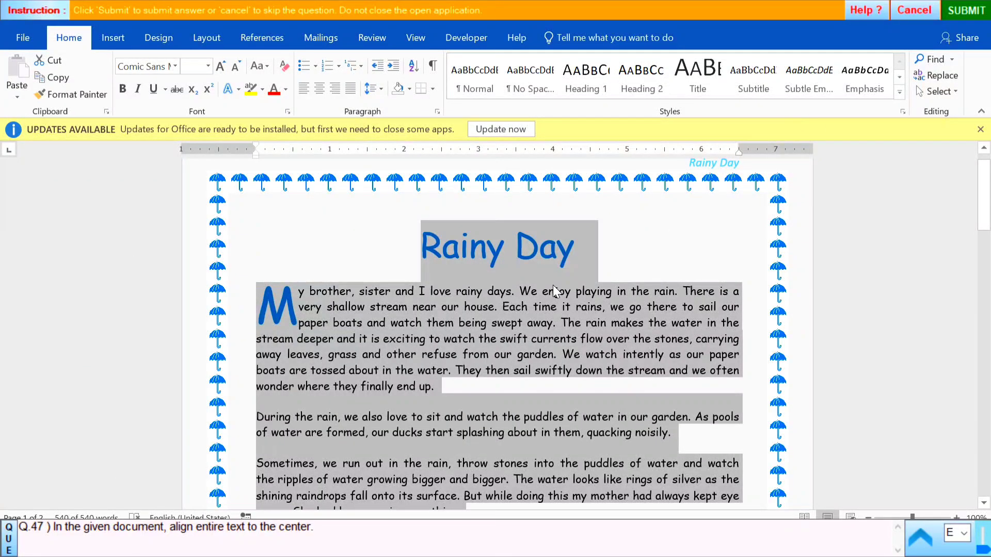
left_click(320, 89)
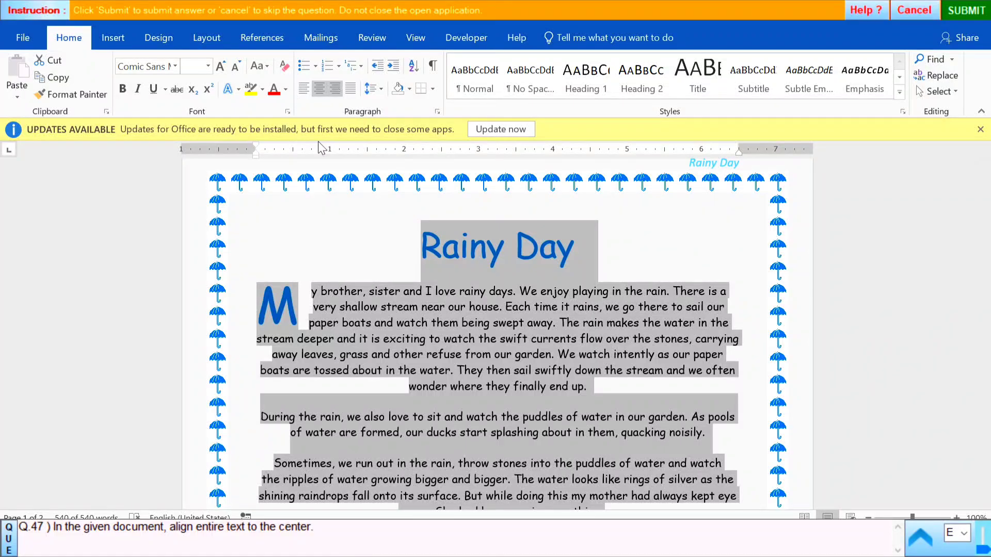
left_click(713, 238)
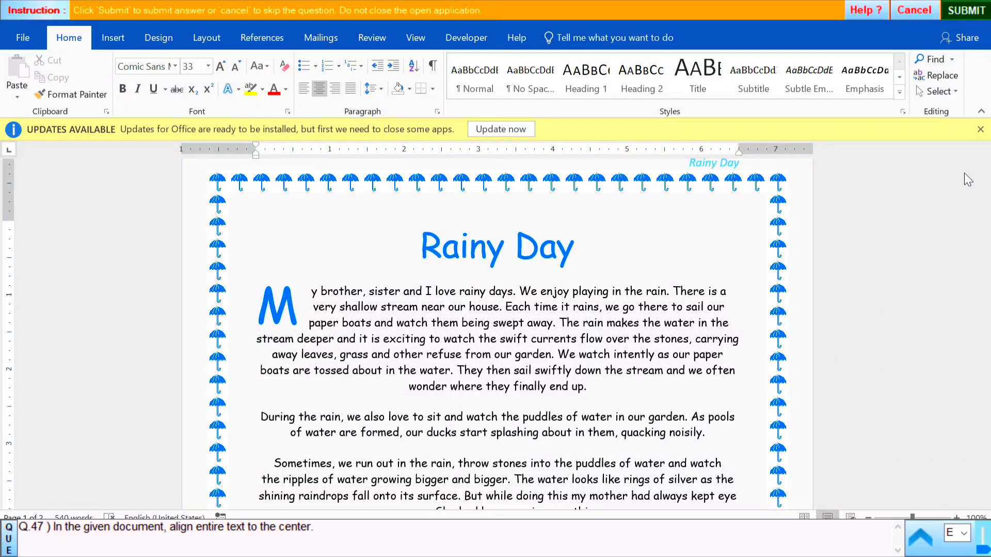
left_click(966, 10)
left_click(495, 302)
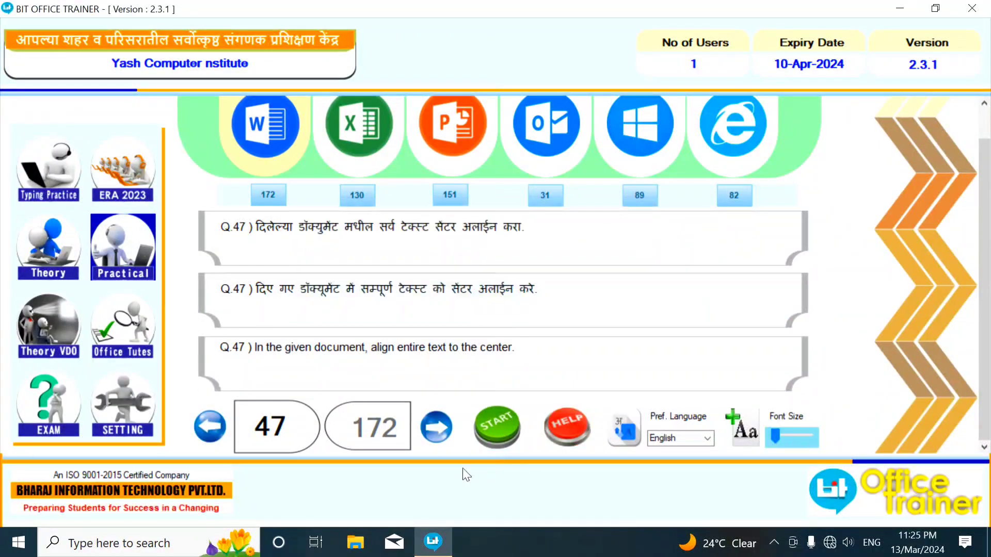
- Complete Word question 48 by setting the second numbered sentence's line spacing to Multiple at 3, and submit the answer
left_click(440, 433)
left_click(487, 435)
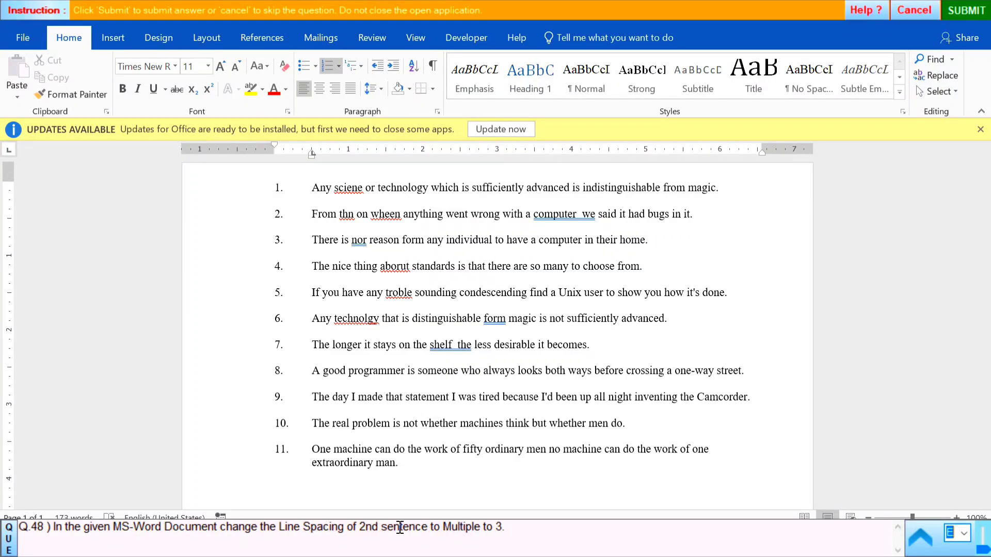
left_click(239, 219)
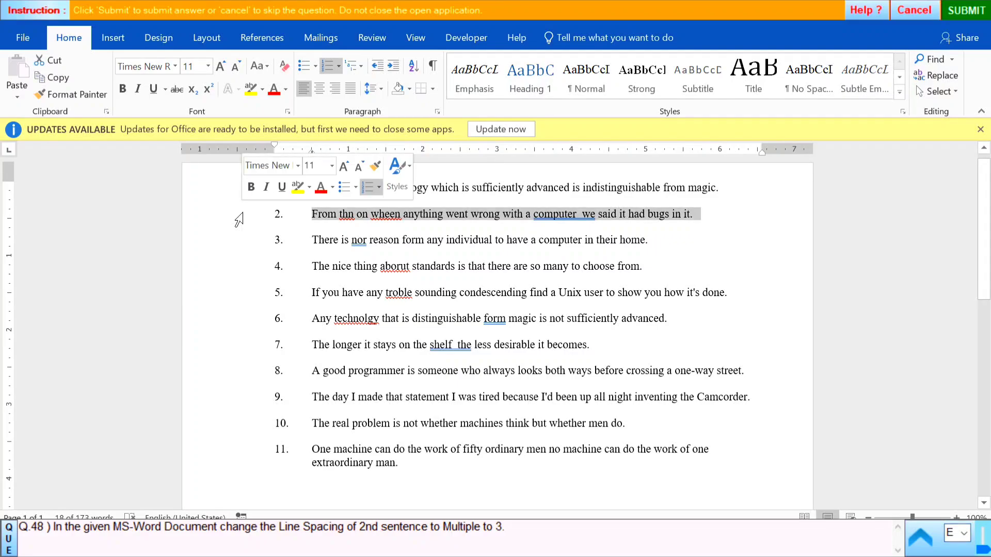
left_click(382, 91)
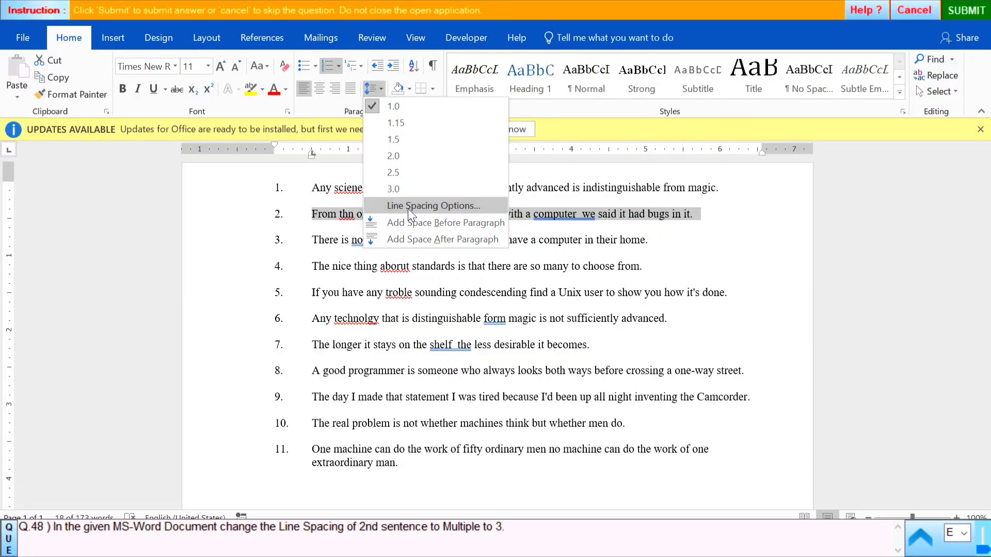
left_click(441, 204)
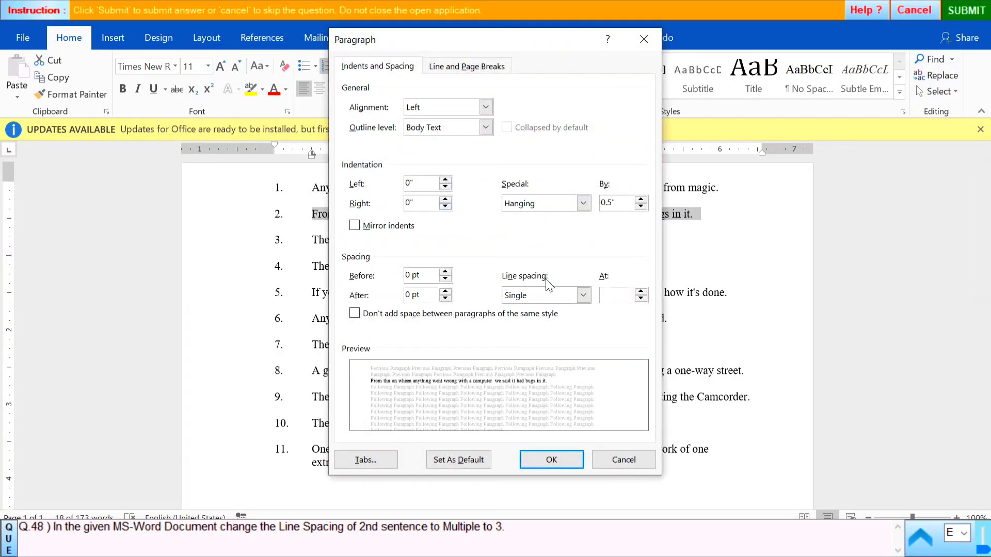
left_click(550, 299)
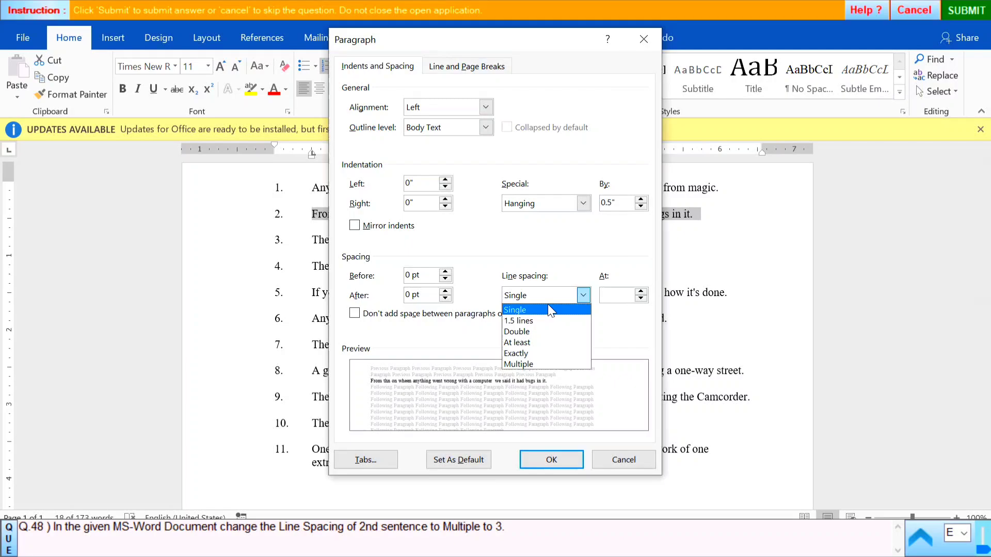
left_click(522, 364)
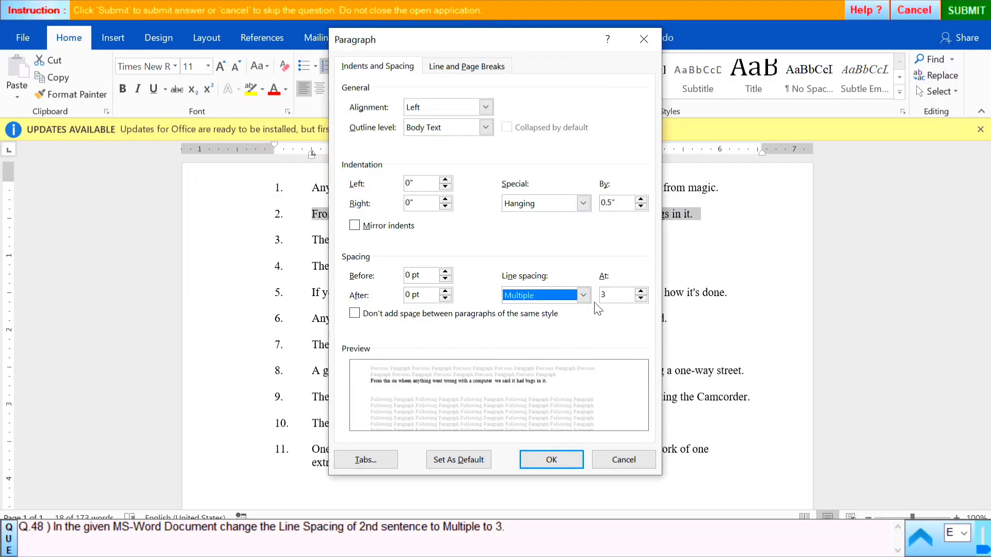
left_click(555, 459)
left_click(327, 225)
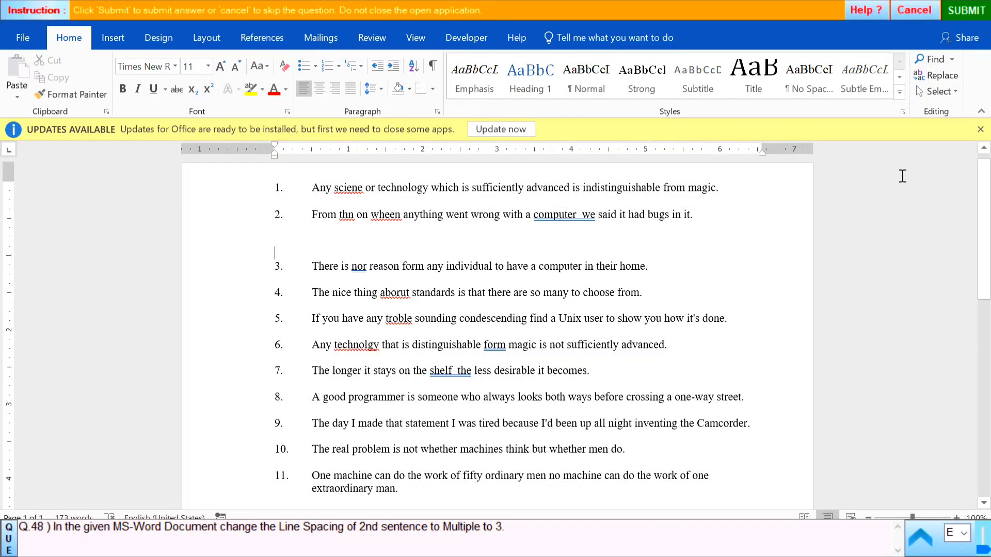
left_click(963, 12)
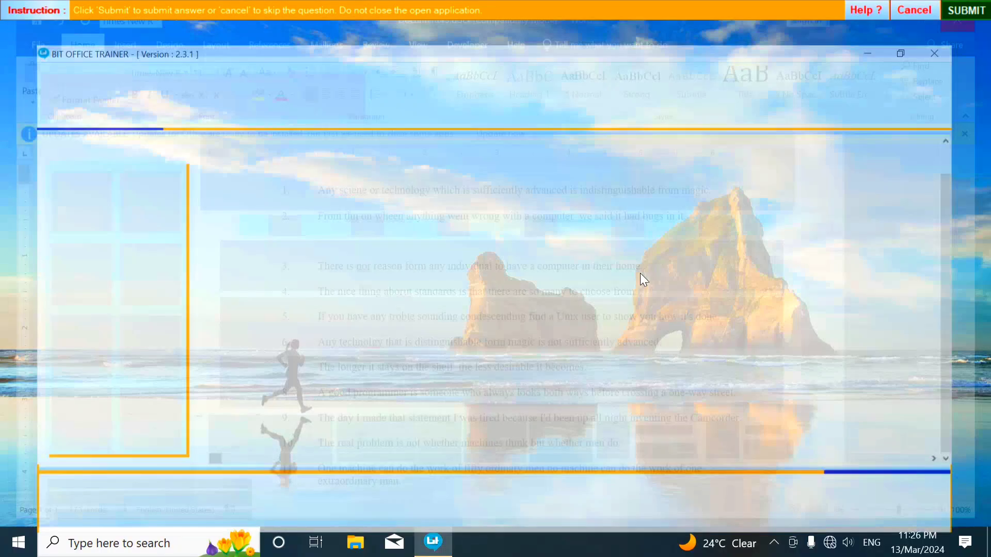
left_click(505, 302)
- Complete Word question 49 by setting the third numbered sentence's line spacing to double (2.0), and submit the answer
left_click(436, 427)
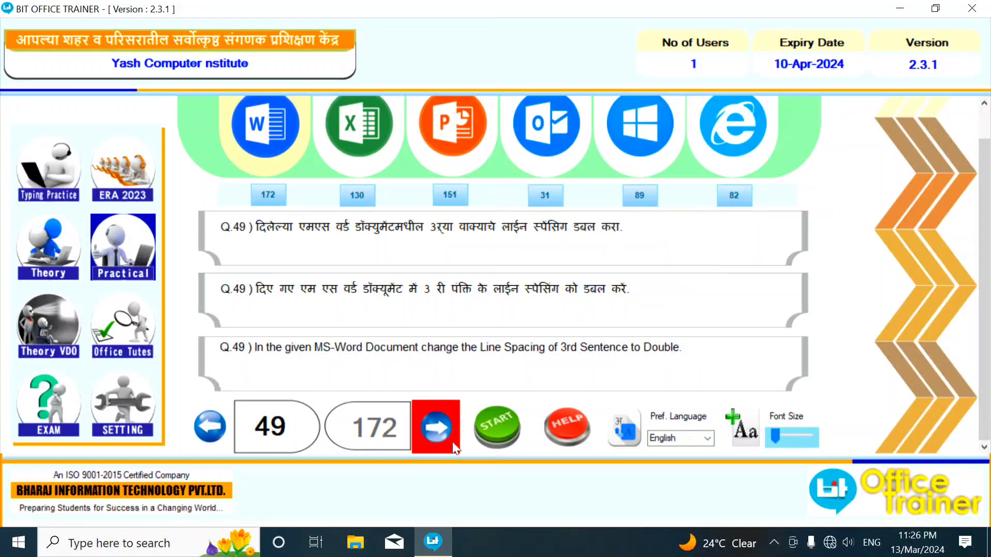
left_click(496, 430)
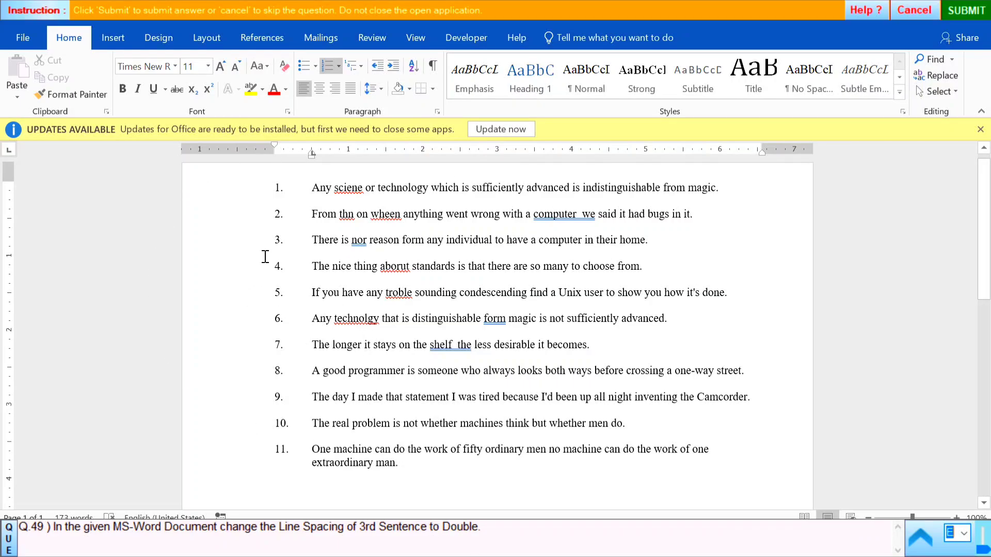
left_click(237, 242)
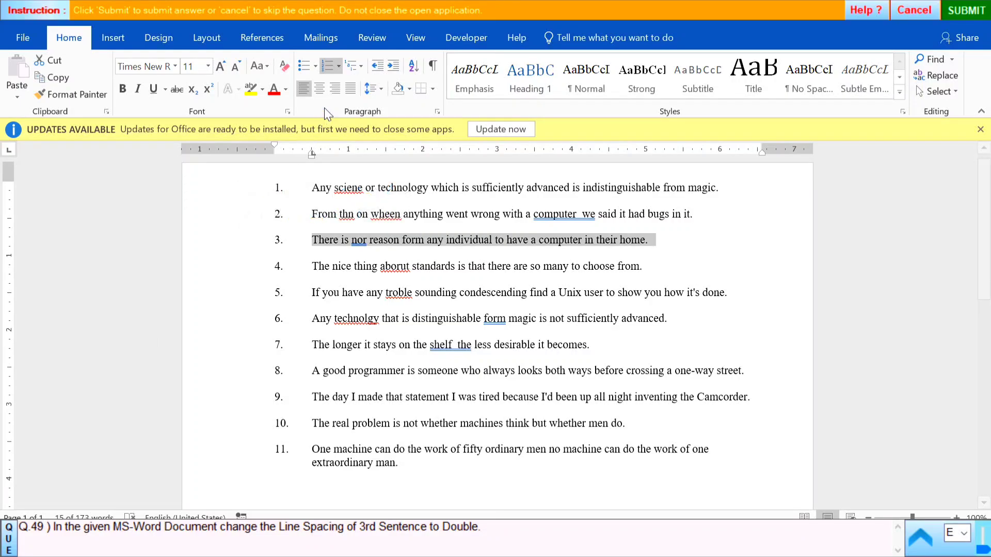
left_click(383, 89)
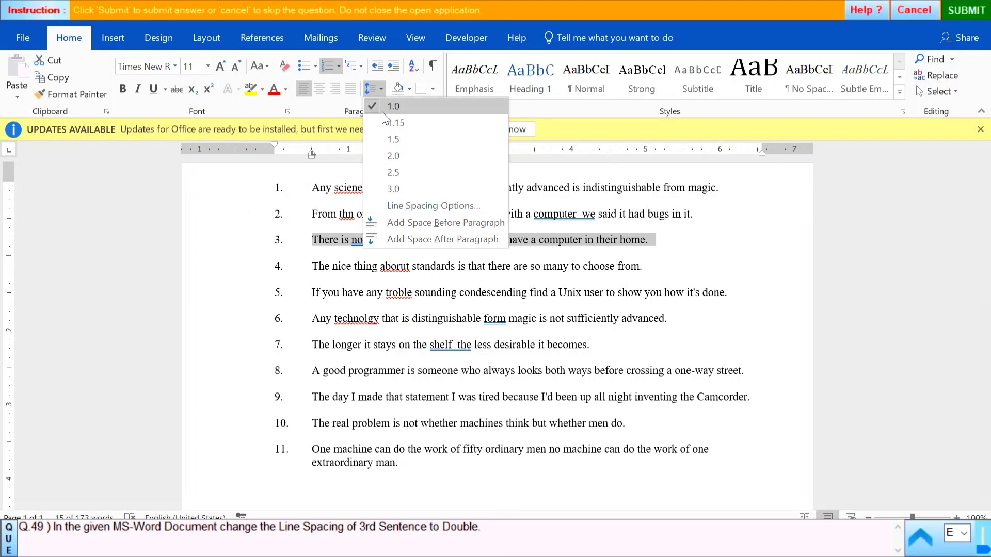
left_click(383, 159)
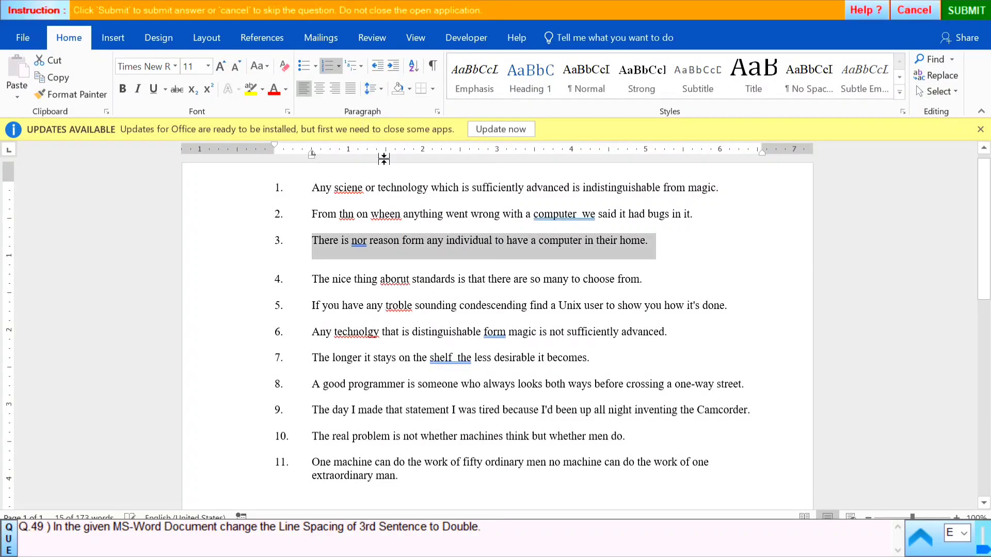
left_click(729, 277)
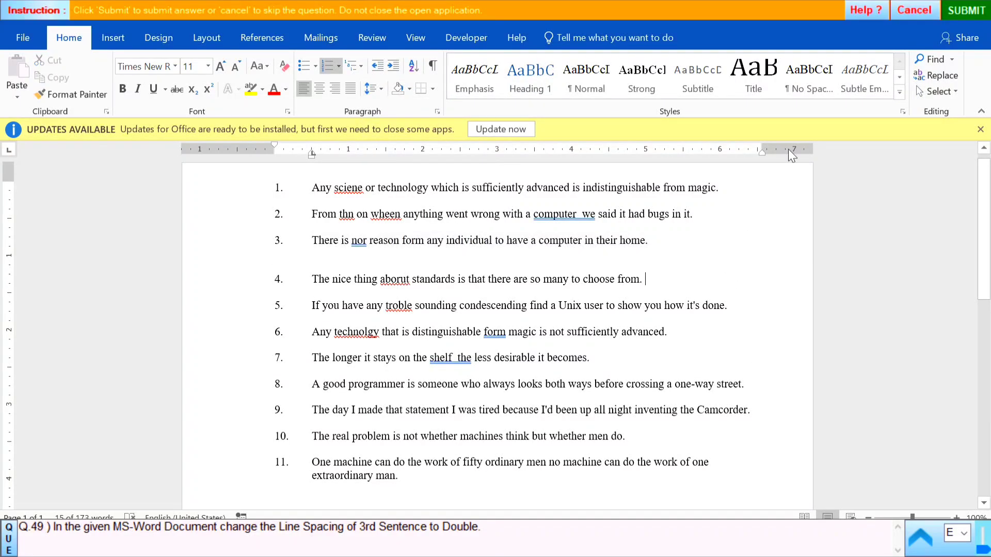
left_click(965, 11)
left_click(495, 305)
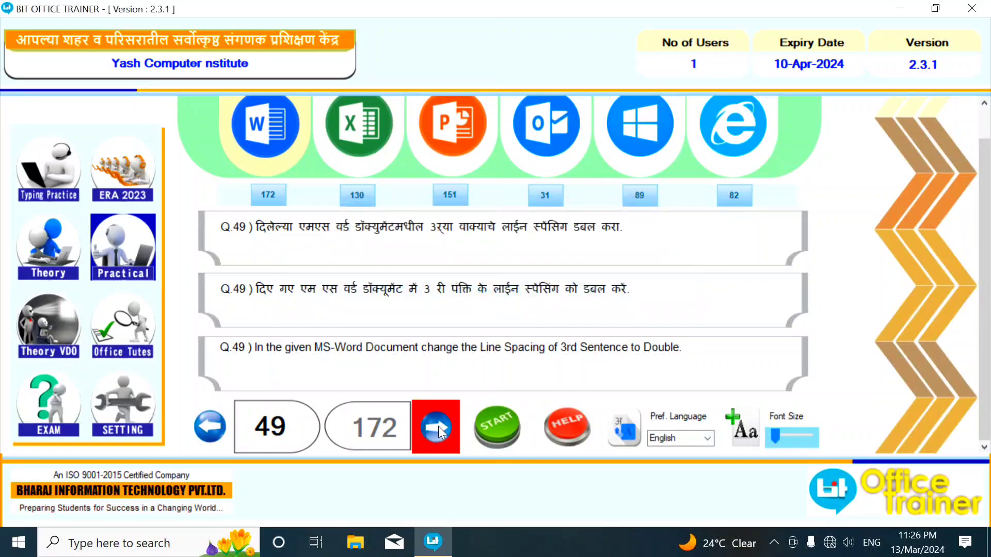
- Complete Word question 50 by setting the third numbered sentence's line spacing to 1.5 lines, and submit the answer
left_click(437, 426)
left_click(478, 424)
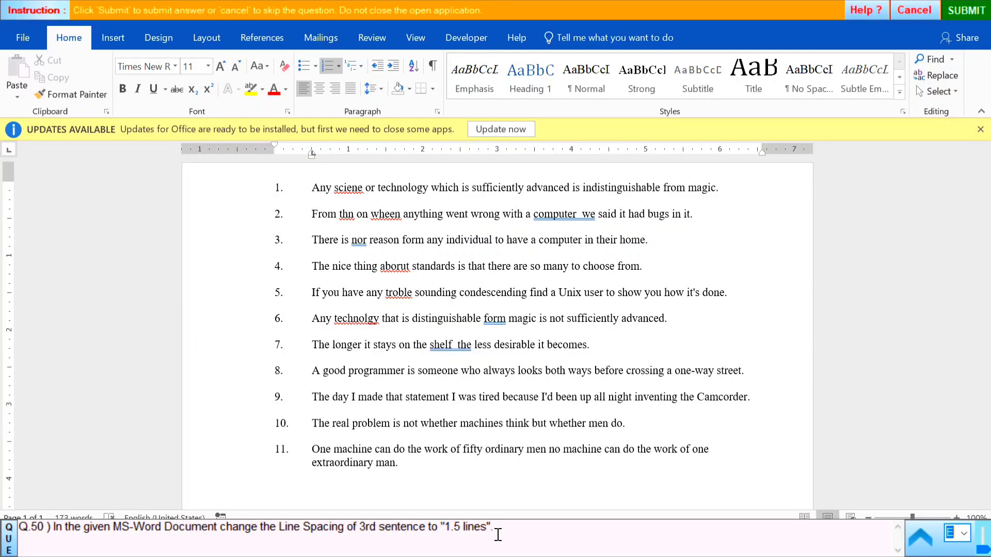
left_click(230, 249)
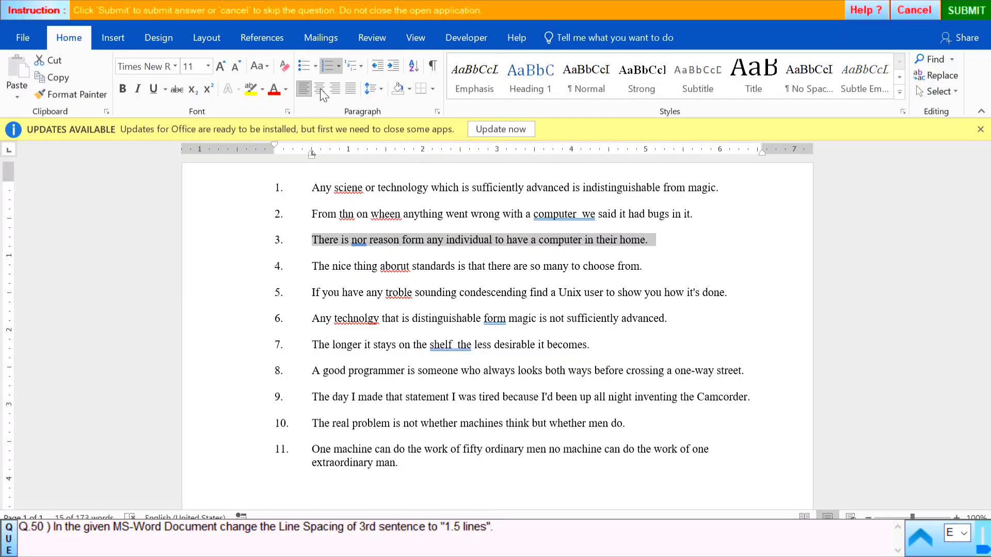
left_click(381, 89)
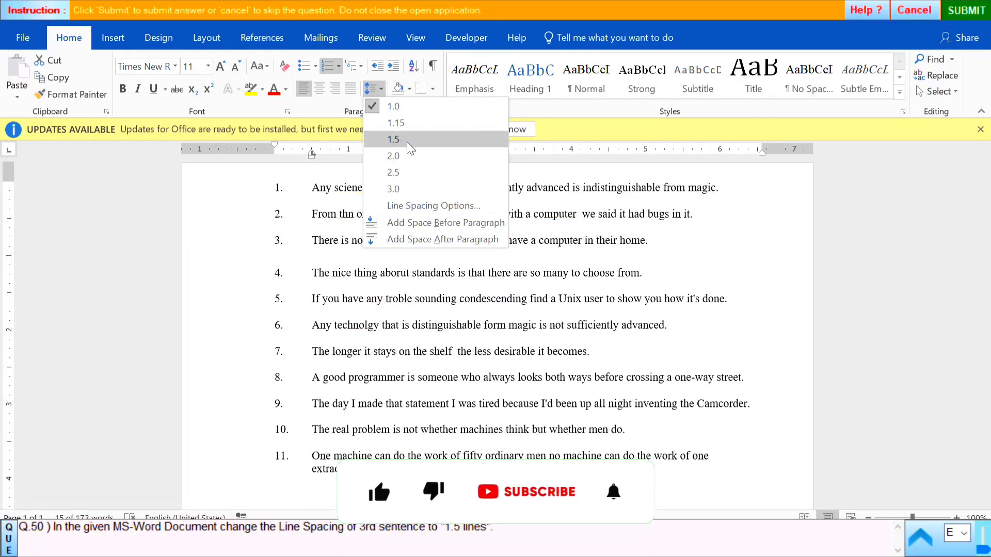
left_click(404, 139)
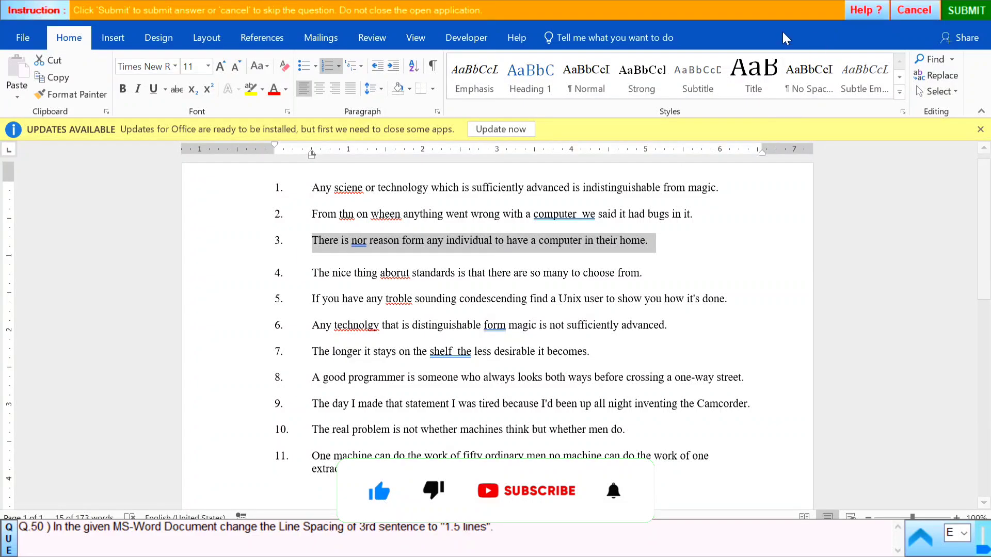
left_click(965, 10)
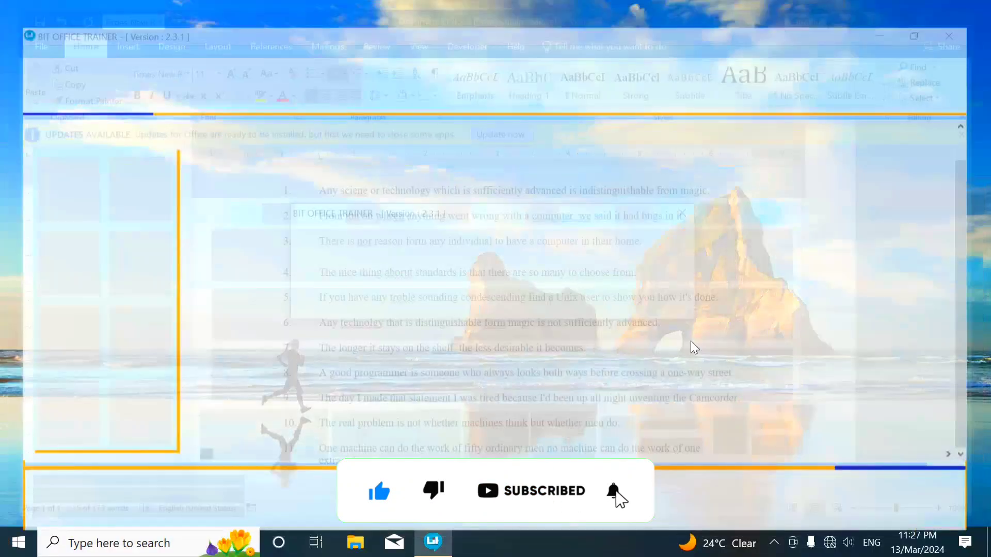
left_click(502, 298)
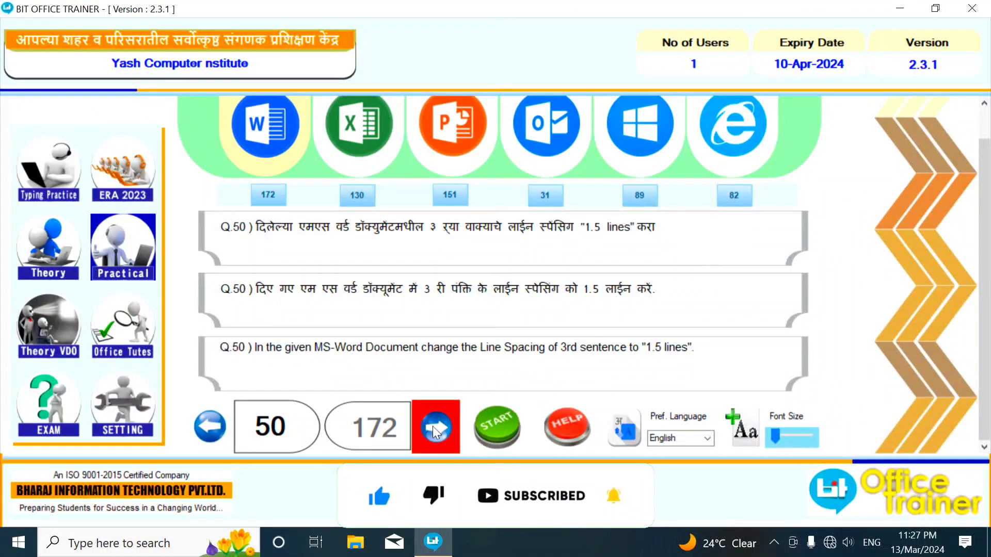